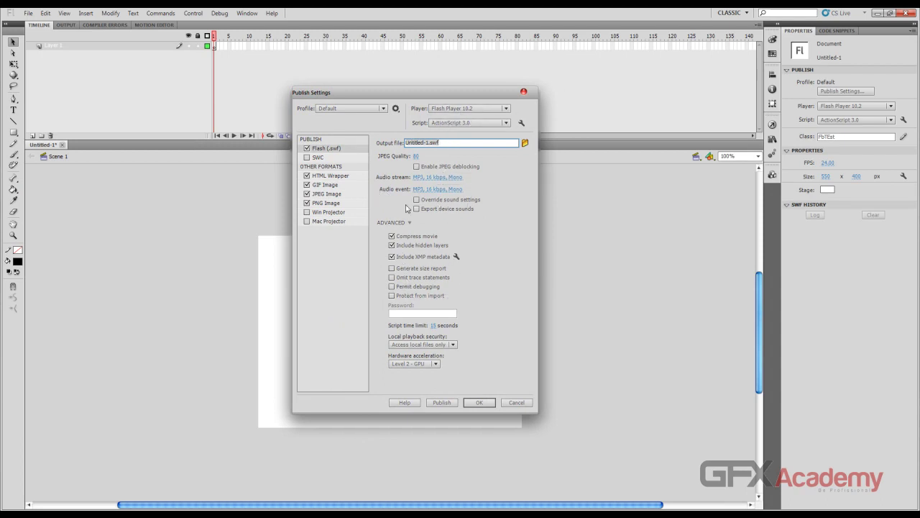
- Examine the available publish profiles and the list of target player versions in the publish settings
left_click(383, 108)
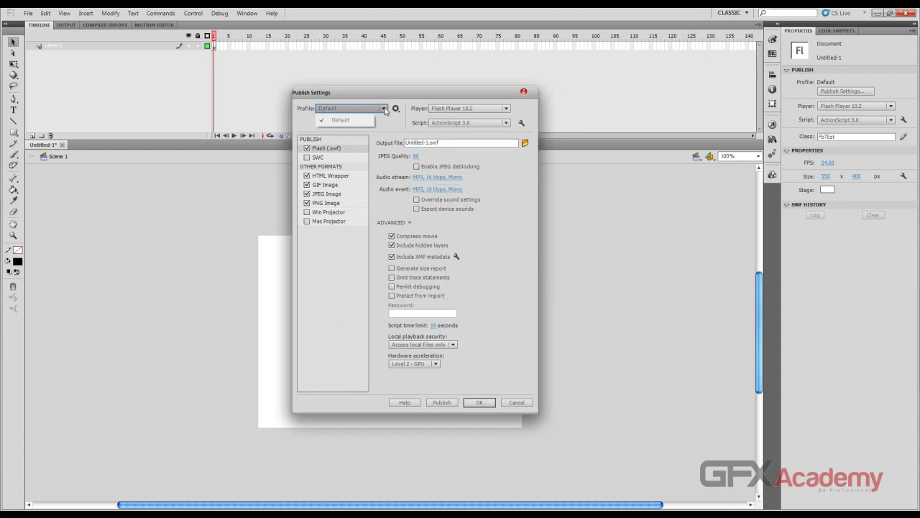
left_click(338, 118)
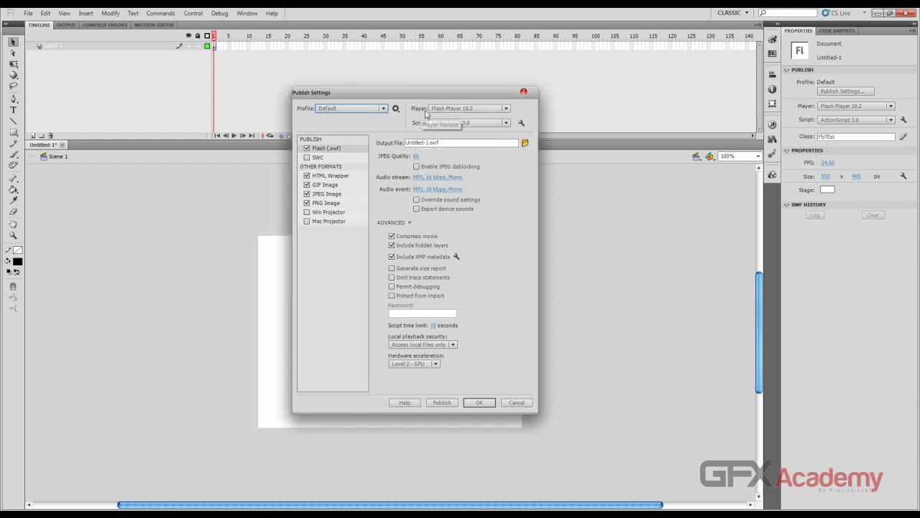
left_click(506, 108)
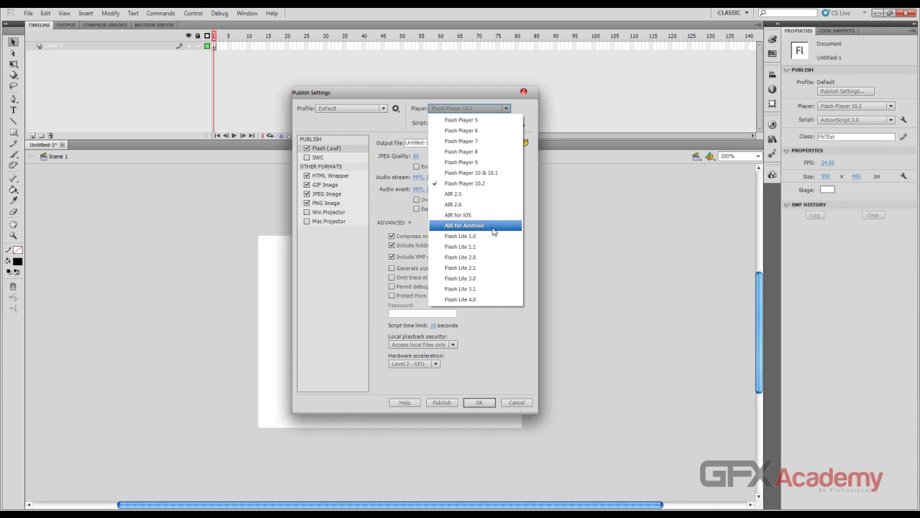
left_click(485, 110)
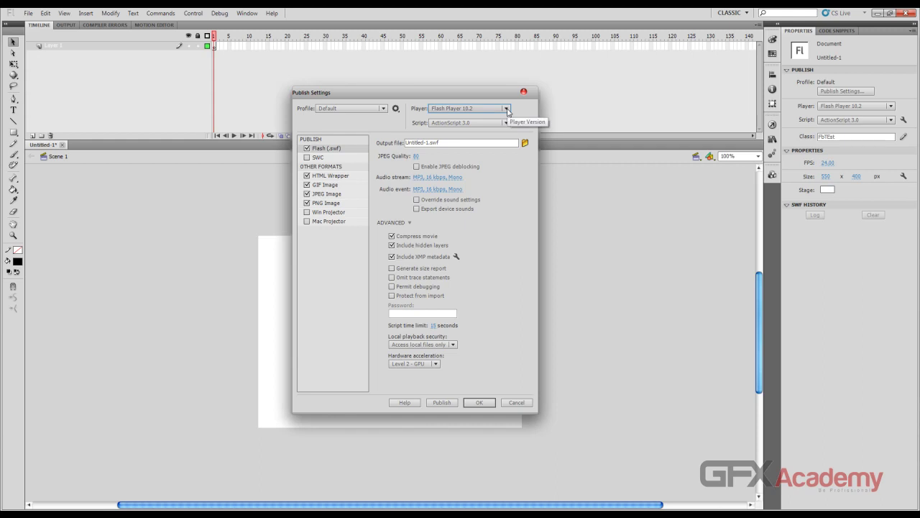
left_click(506, 109)
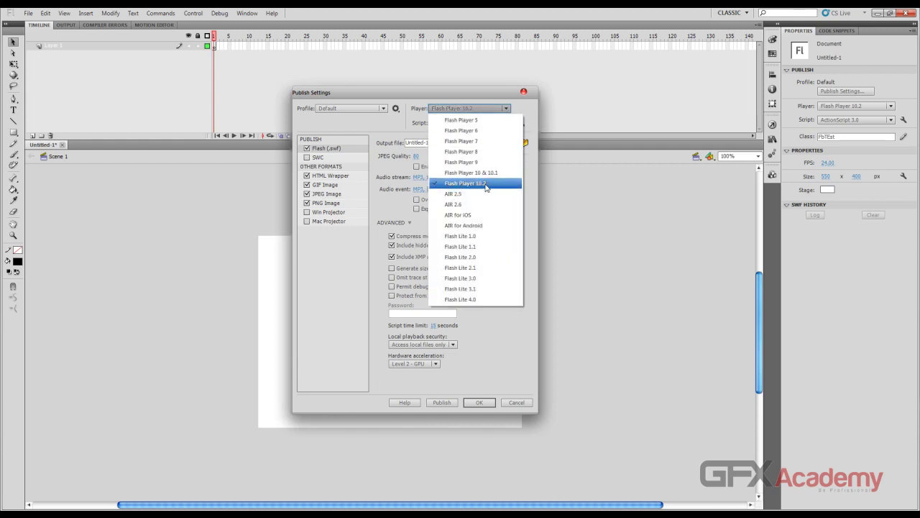
left_click(507, 109)
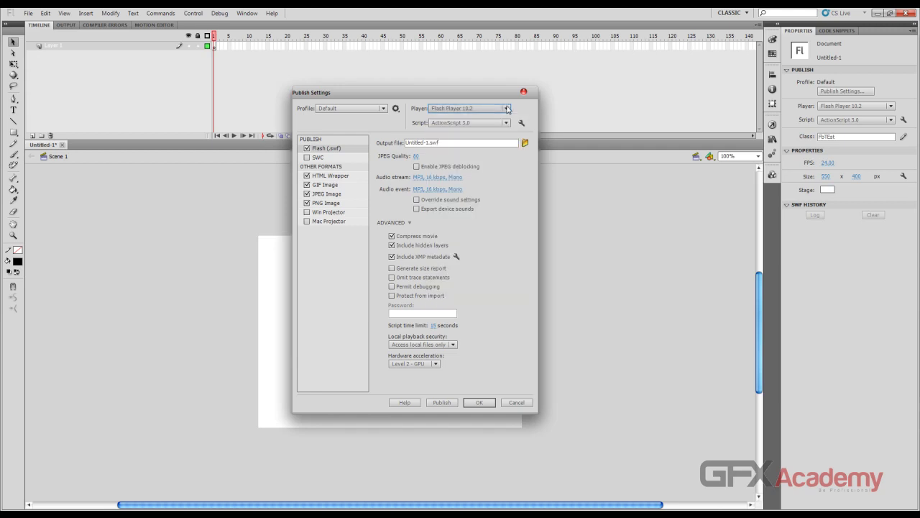
- Switch the target player to Flash Player 9 and from there to Flash Player 8
left_click(507, 108)
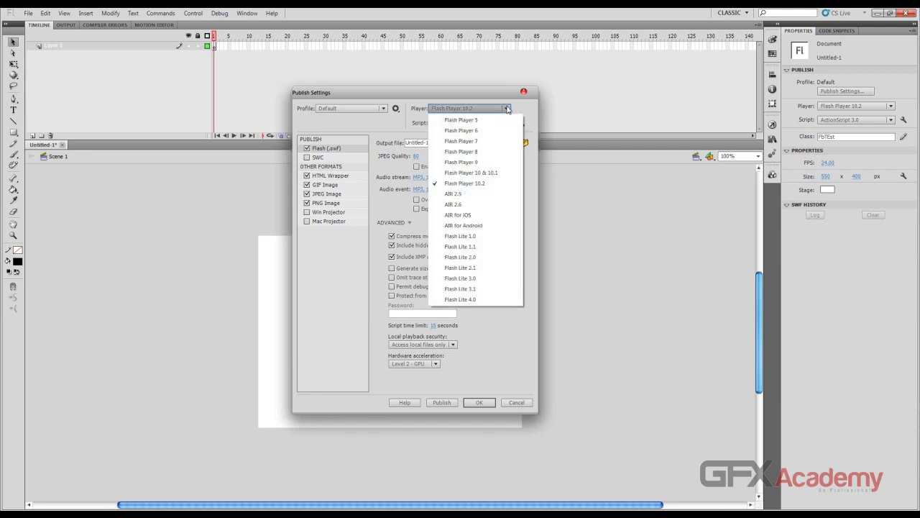
left_click(493, 162)
left_click(501, 110)
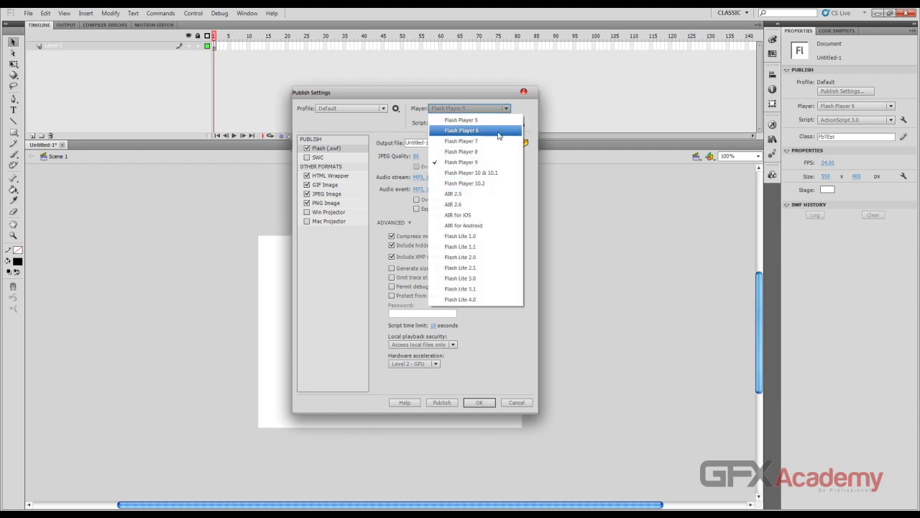
left_click(493, 152)
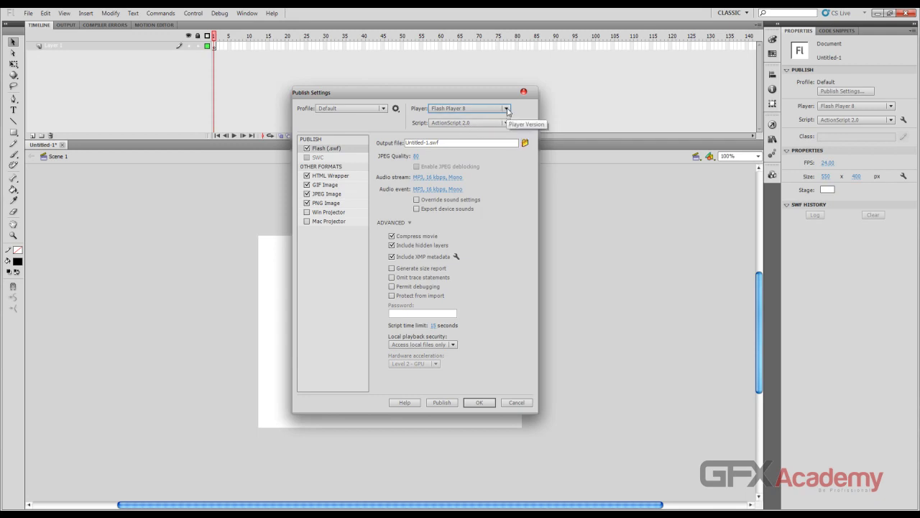
- Select Flash Player 9 so the script version can be set to ActionScript 3.0, and finish with Flash Player 10.2 as target player
left_click(506, 108)
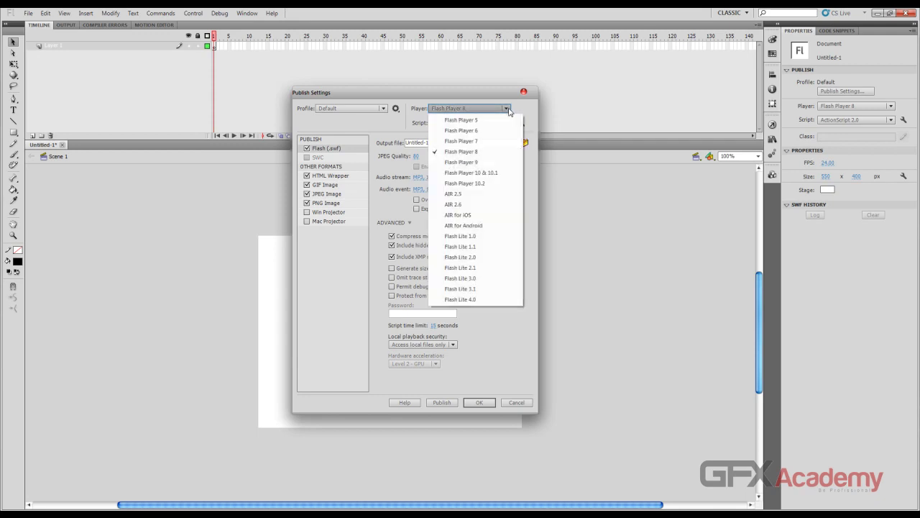
left_click(475, 164)
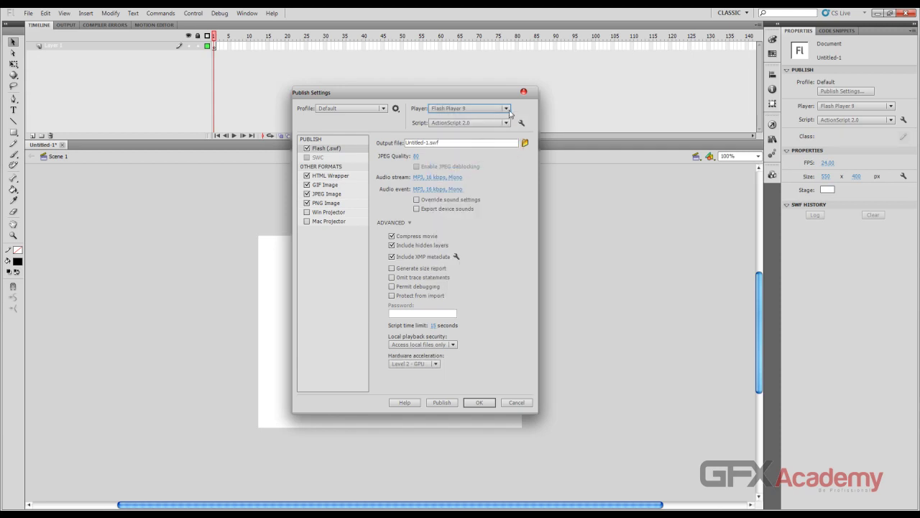
left_click(506, 122)
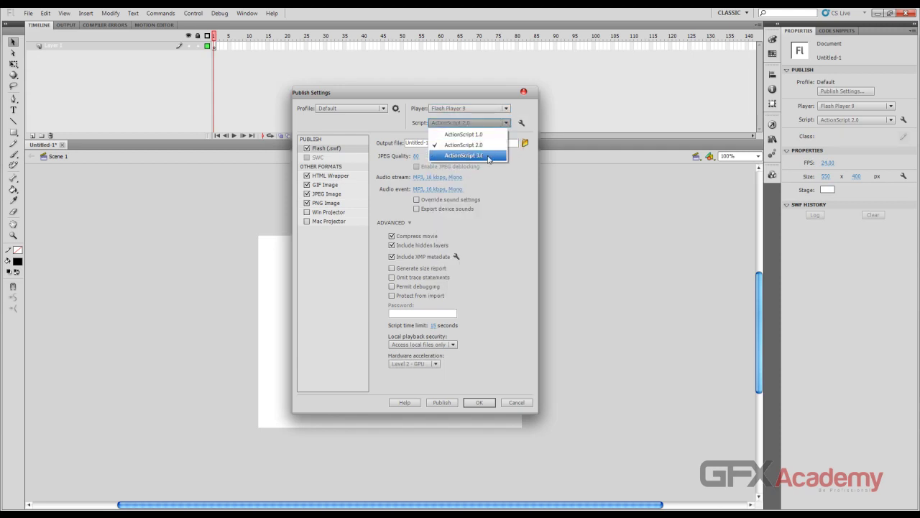
left_click(488, 156)
left_click(506, 108)
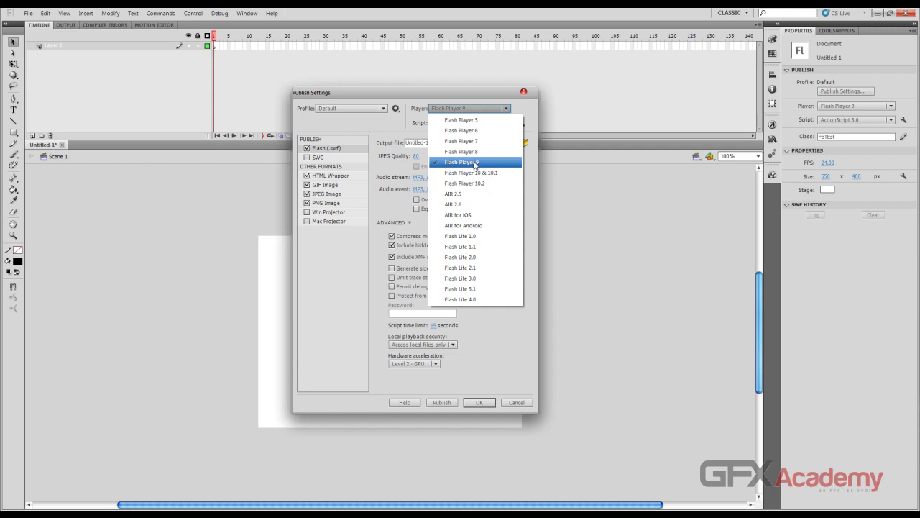
left_click(486, 185)
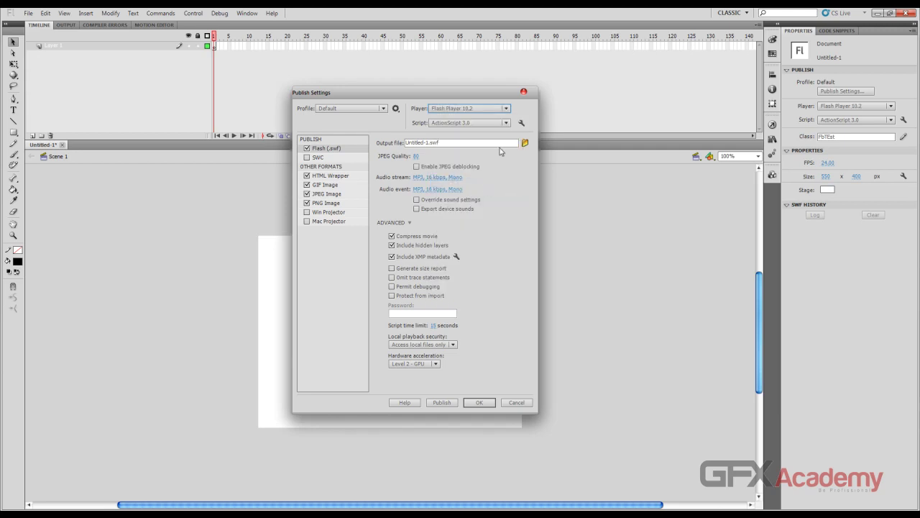
- Browse the publish destination for the SWF output file, cancel it, and try adjusting the JPEG quality
left_click(446, 144)
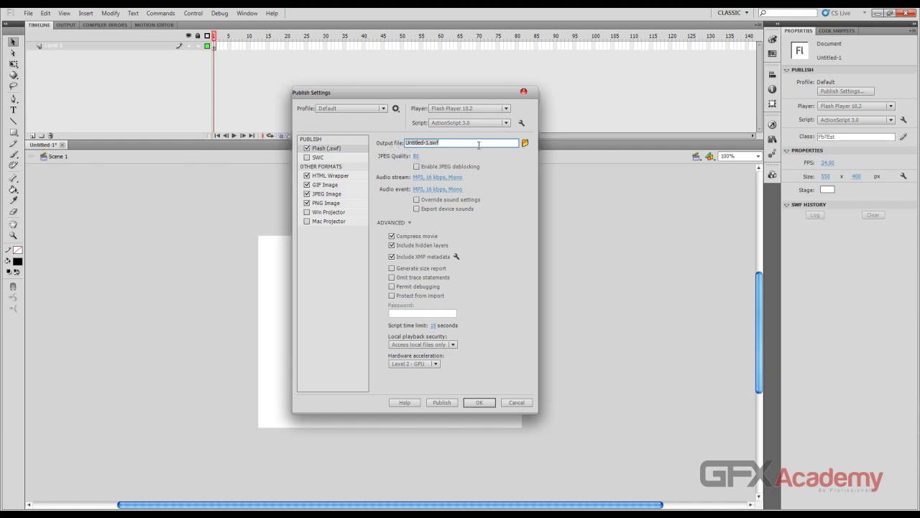
left_click(525, 142)
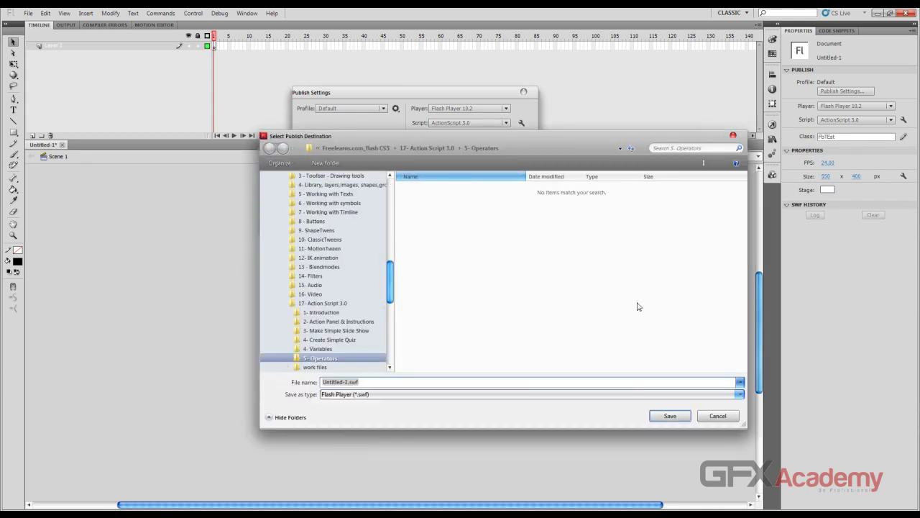
left_click(718, 415)
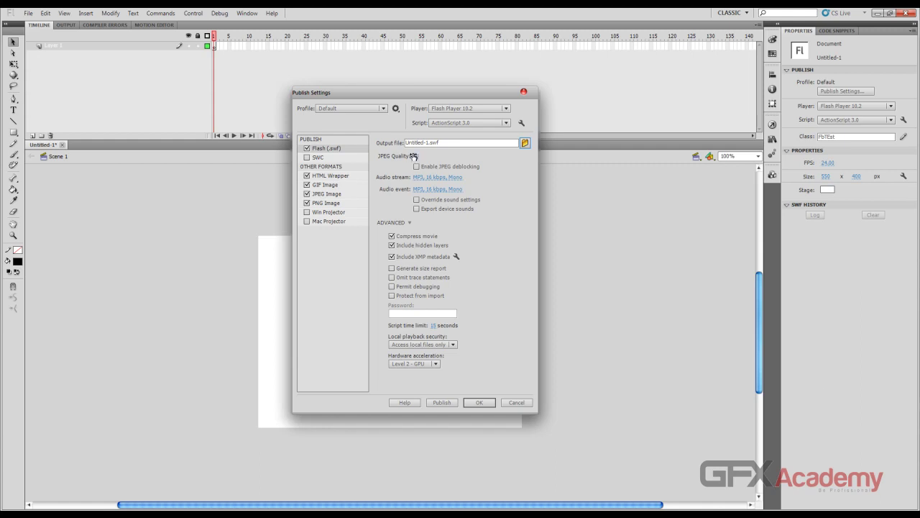
mouse_move(417, 156)
left_mouse_down()
mouse_move(452, 154)
mouse_move(425, 161)
left_mouse_up()
left_click_drag(412, 152, 417, 154)
- Examine the bit rate options in the audio stream's sound settings and cancel without changes
left_click(443, 183)
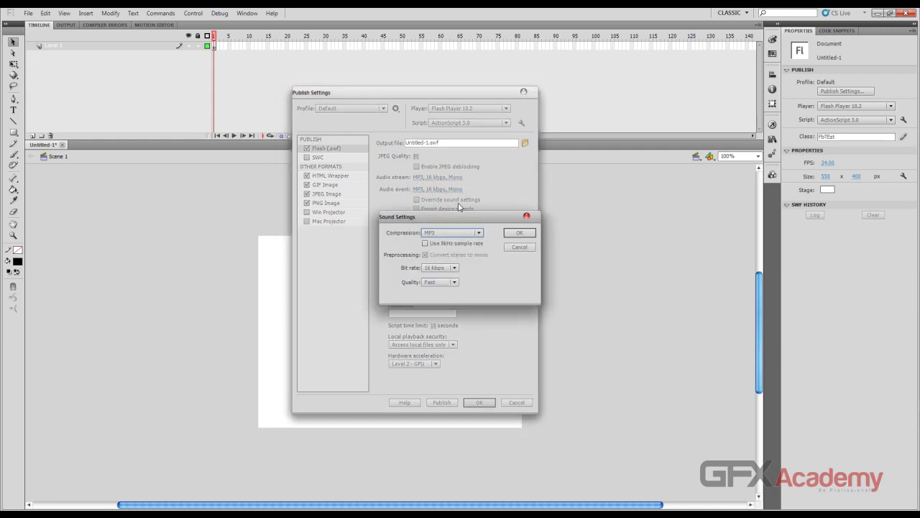
left_click_drag(448, 216, 437, 185)
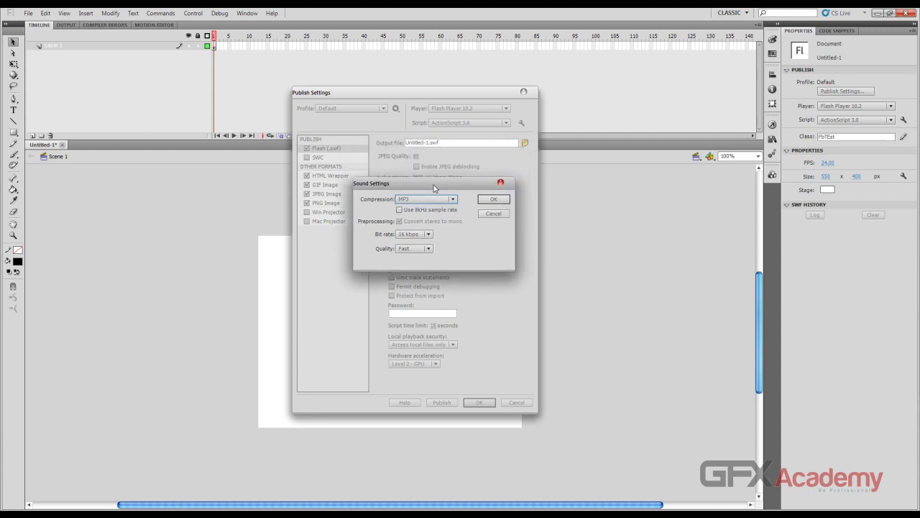
left_click(428, 234)
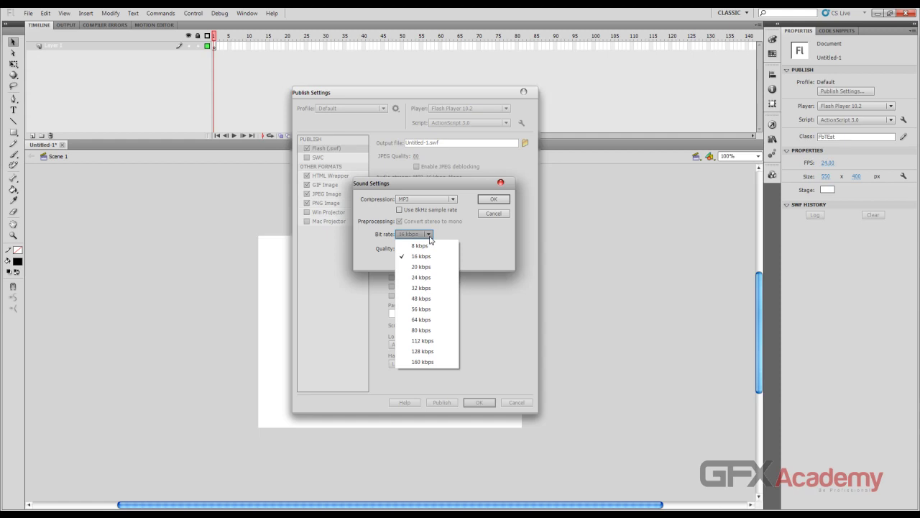
left_click(430, 237)
left_click_drag(436, 184, 427, 220)
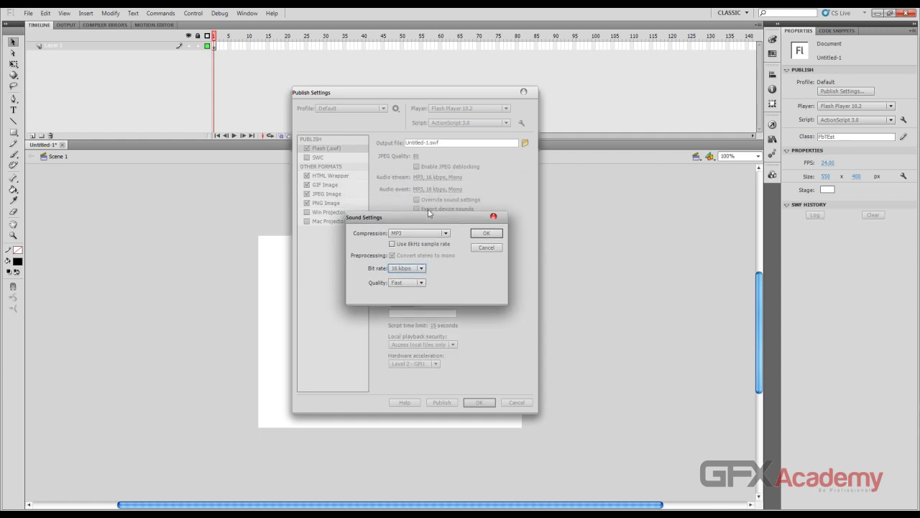
left_click(481, 248)
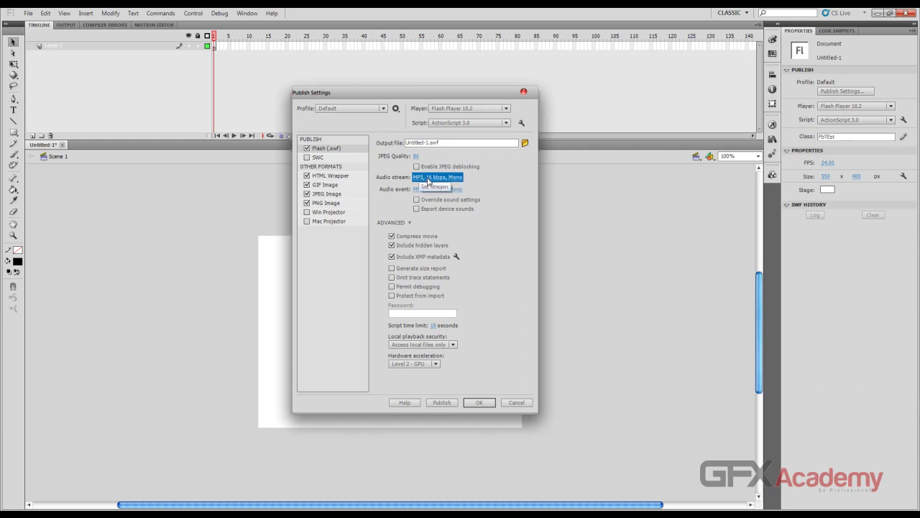
- Open and cancel the audio event's sound settings, and switch Override sound settings on and off again
left_click(435, 189)
left_click(507, 249)
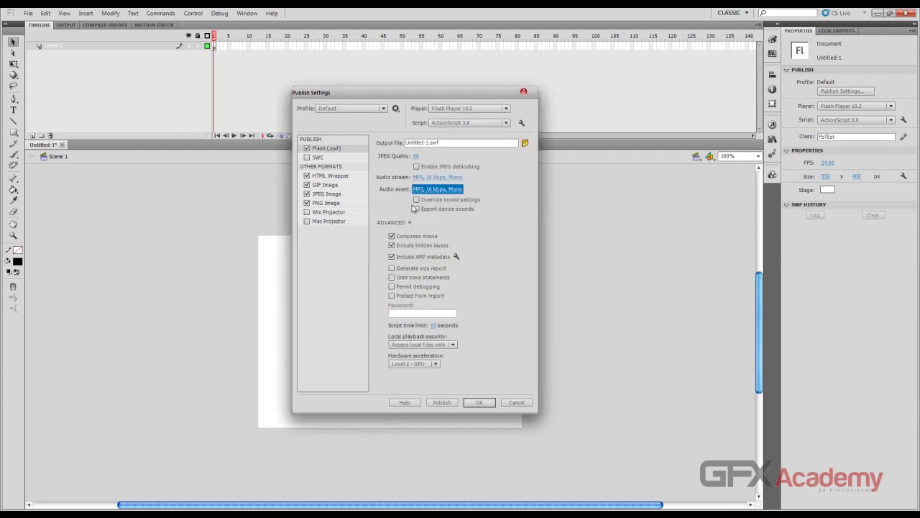
left_click(417, 200)
left_click(417, 201)
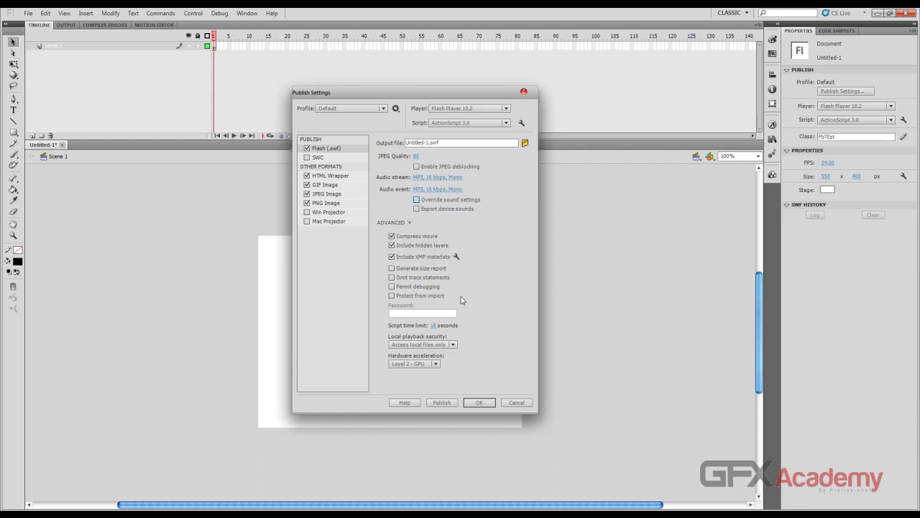
- Enable Generate size report for the SWF, accept the publish settings, and test the movie, closing the preview
left_click(391, 269)
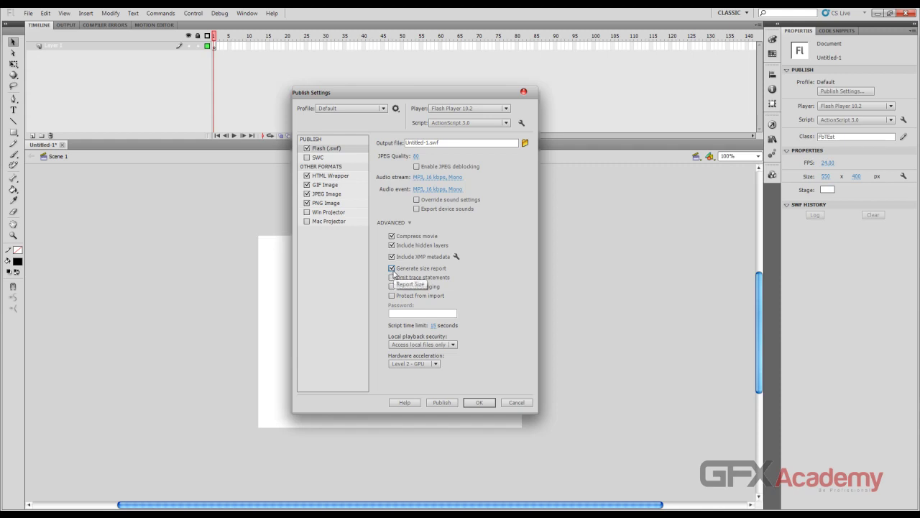
left_click(479, 402)
key("ctrl+Return")
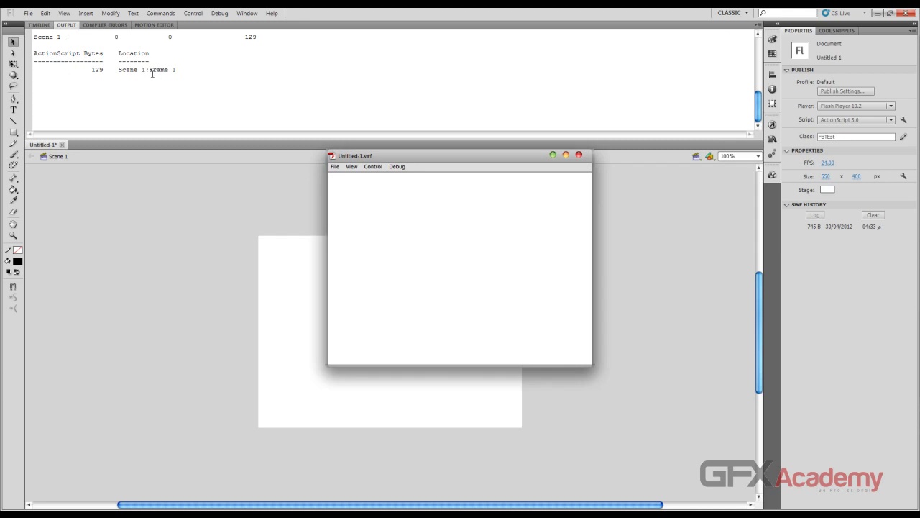
left_click(580, 155)
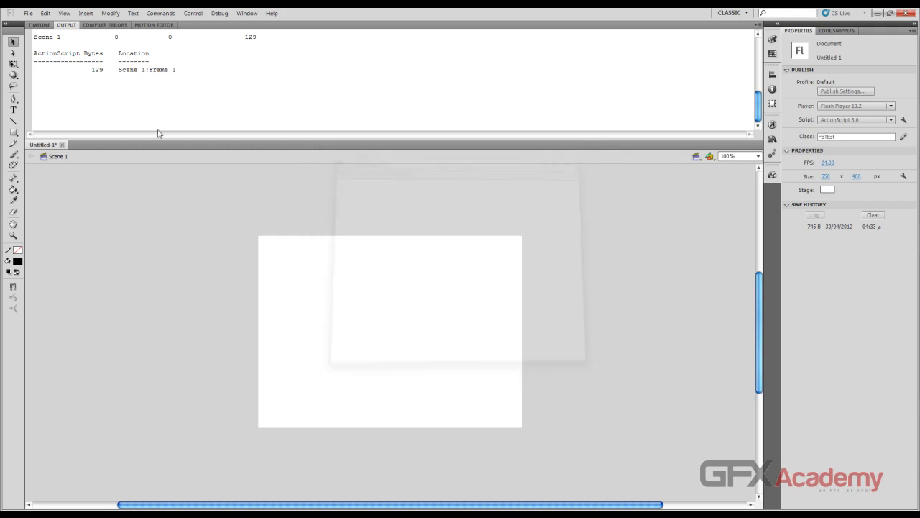
- Return to the timeline and reopen the document's publish settings at the Generate size report option
left_click(39, 25)
left_click(30, 15)
left_click(119, 183)
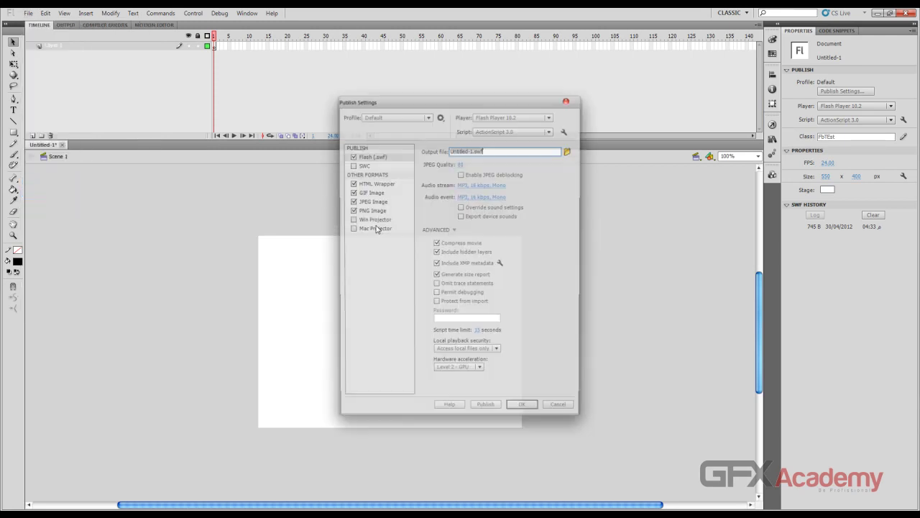
left_click(436, 276)
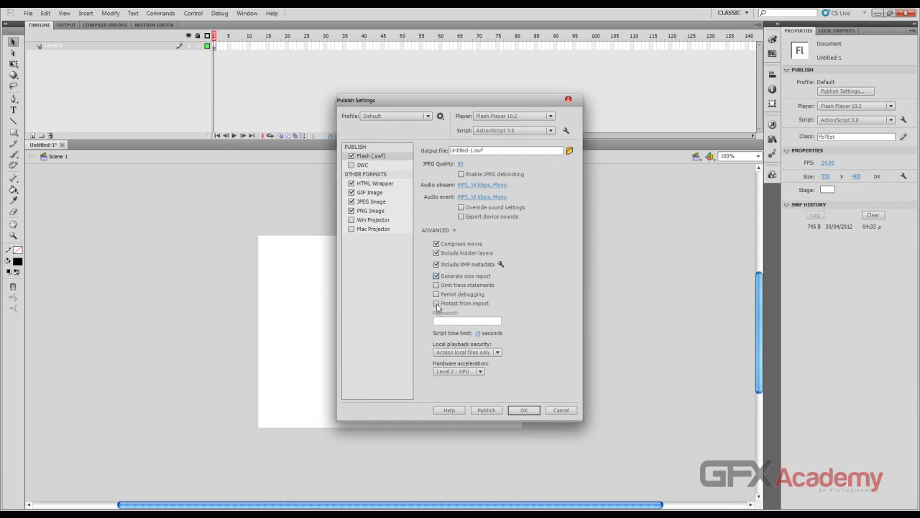
- Enable Protect from import, enter an import password, clear it, and turn the protection off
left_click(436, 304)
left_click(463, 321)
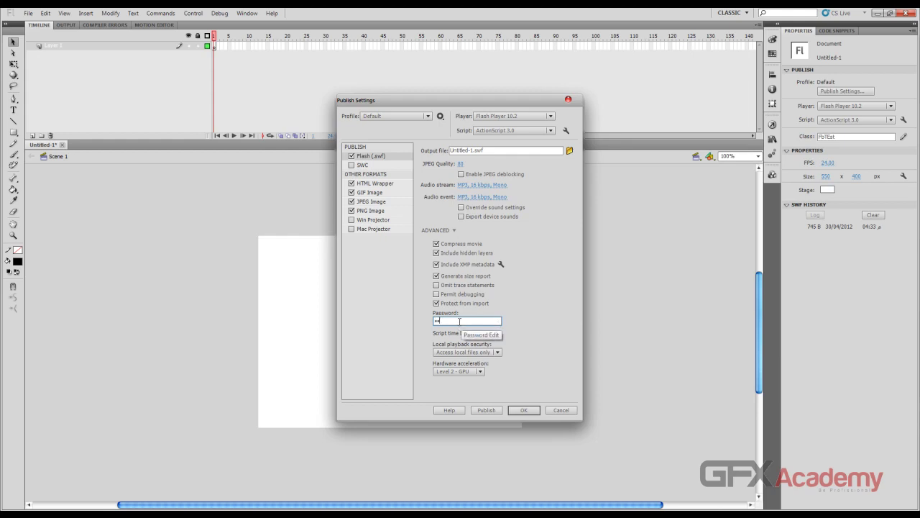
type("*")
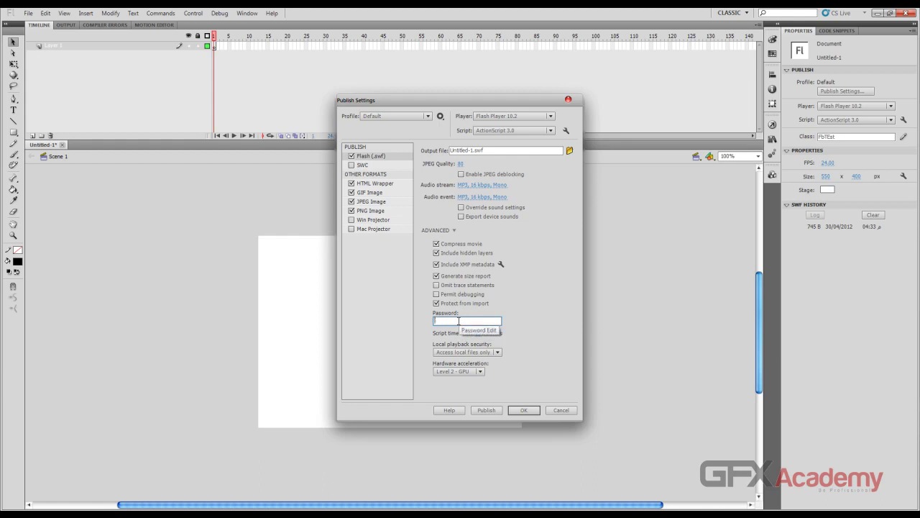
left_click(435, 304)
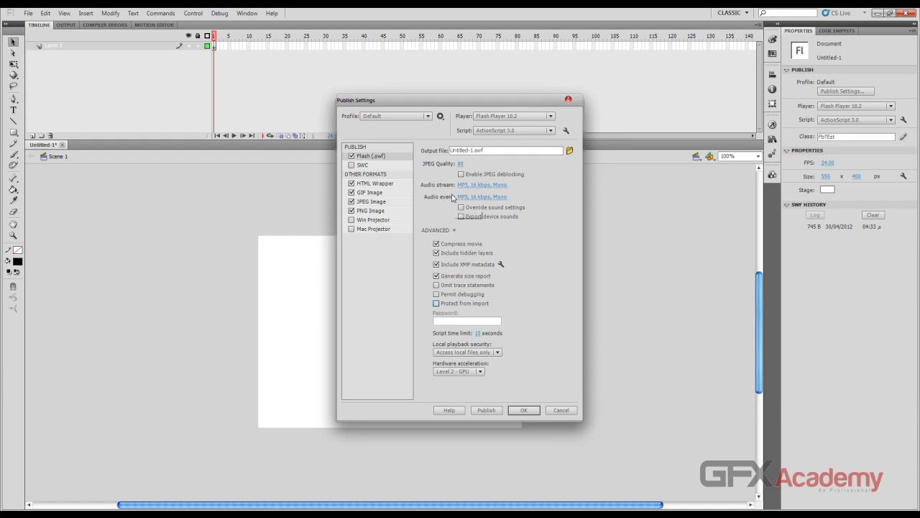
- Review the local playback security options, keeping local file access only, and set hardware acceleration to None
left_click(498, 354)
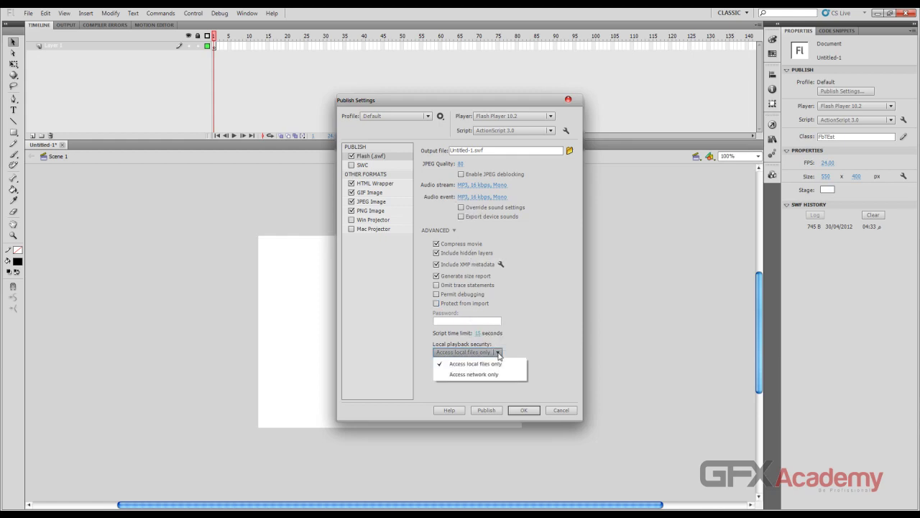
left_click(501, 353)
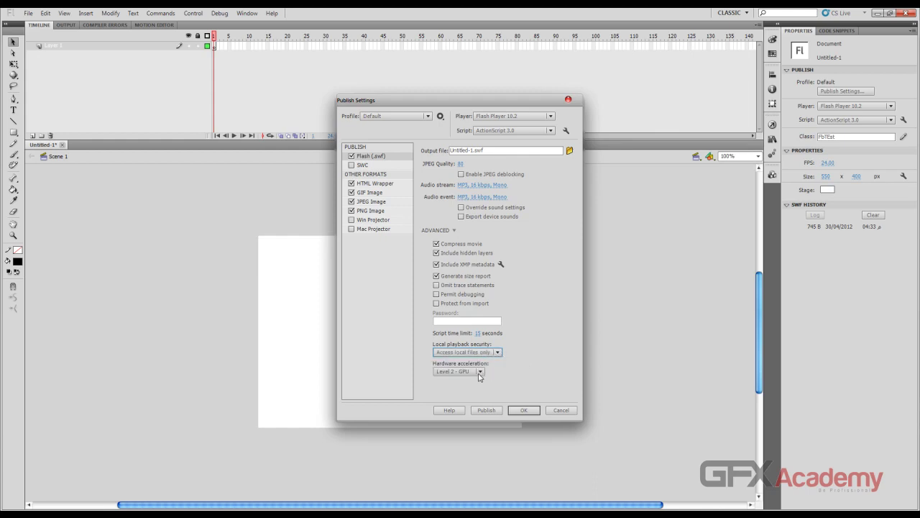
left_click(480, 372)
left_click(481, 382)
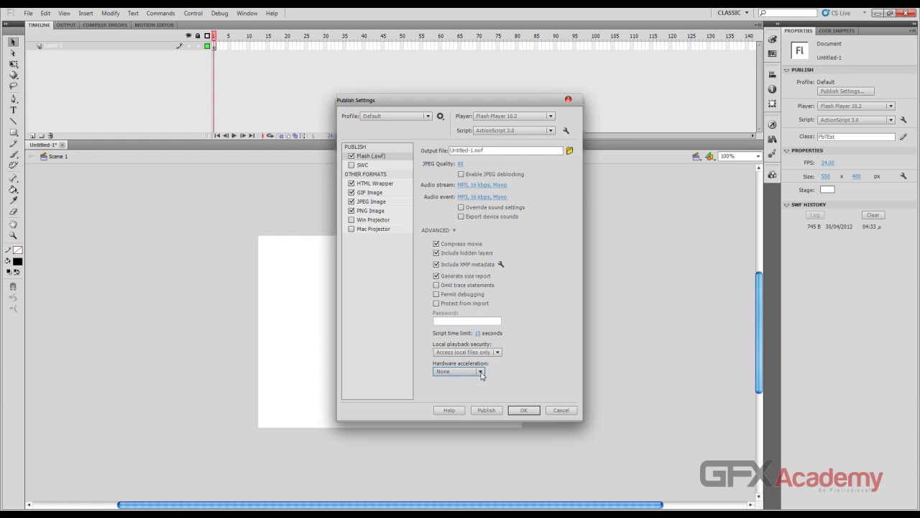
- Set hardware acceleration to Level 2 - GPU and open the document's XMP metadata at its Description section
left_click(481, 372)
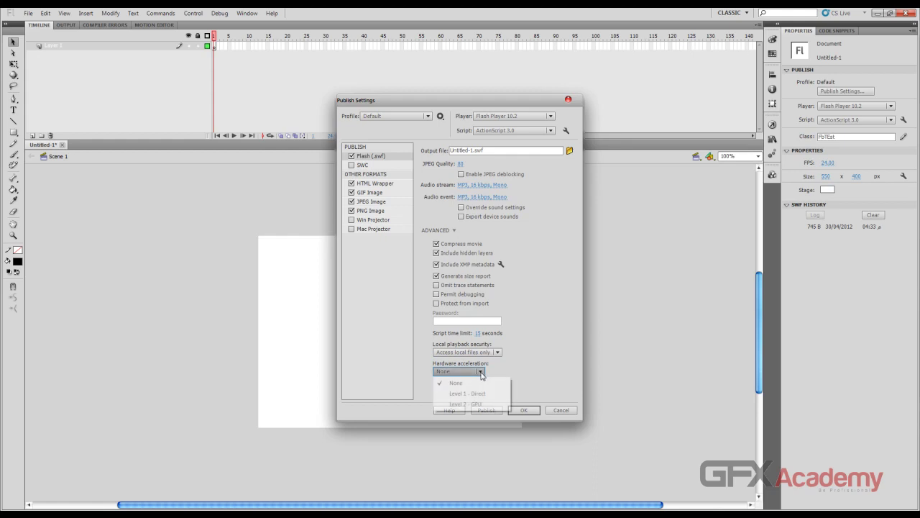
left_click(476, 405)
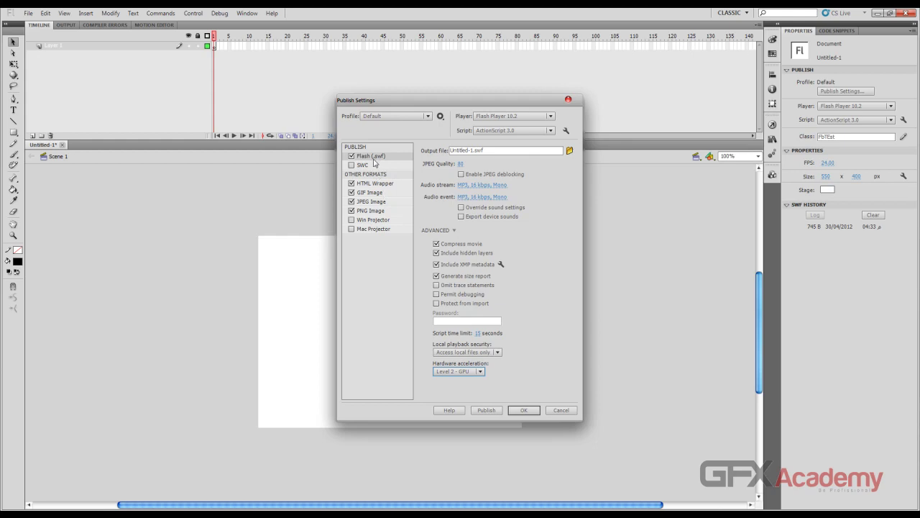
left_click(502, 264)
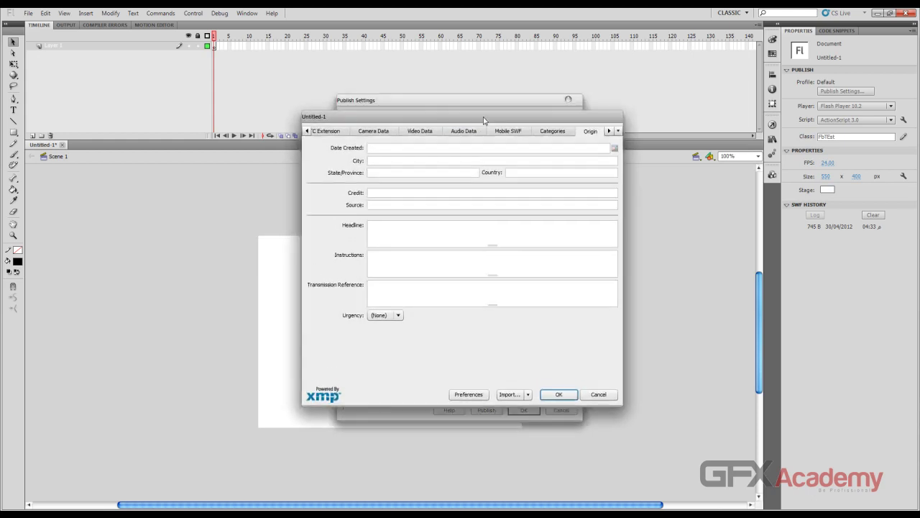
left_click(332, 145)
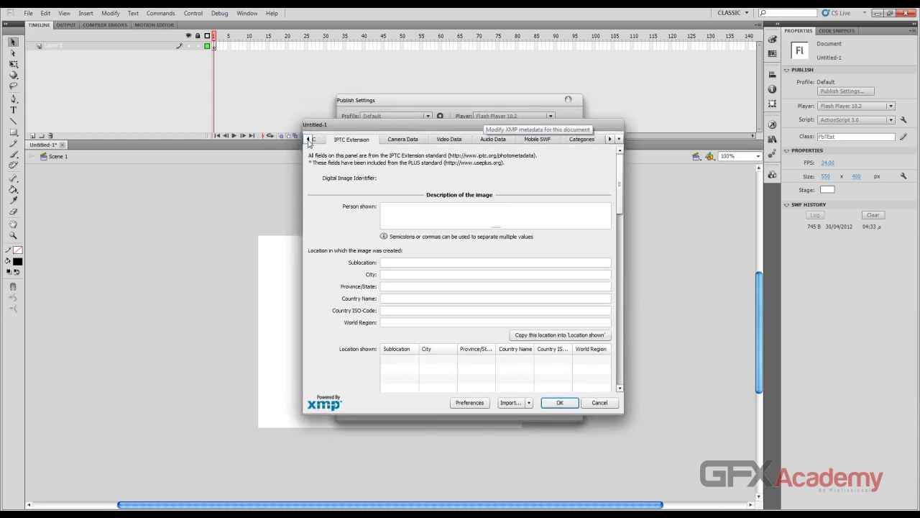
left_click(309, 144)
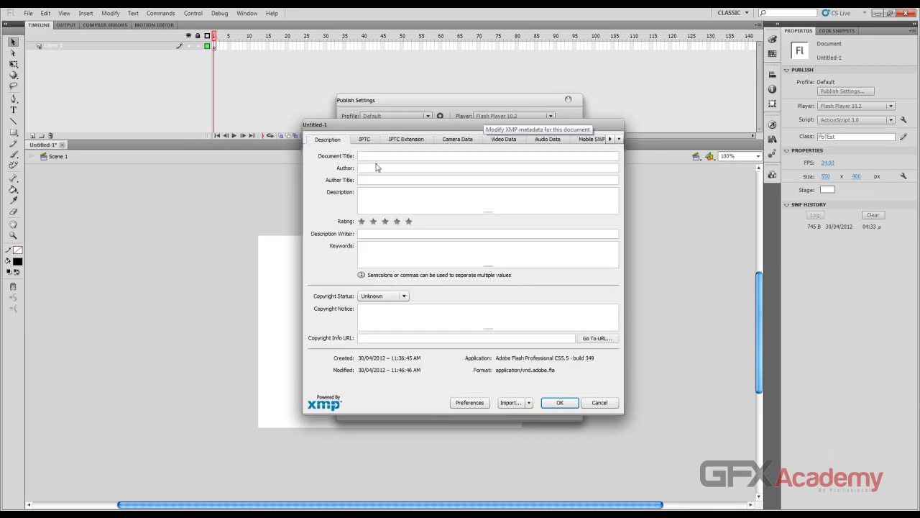
- Go through the XMP description fields, leave them empty, rate the document five stars, and accept the metadata
left_click(375, 156)
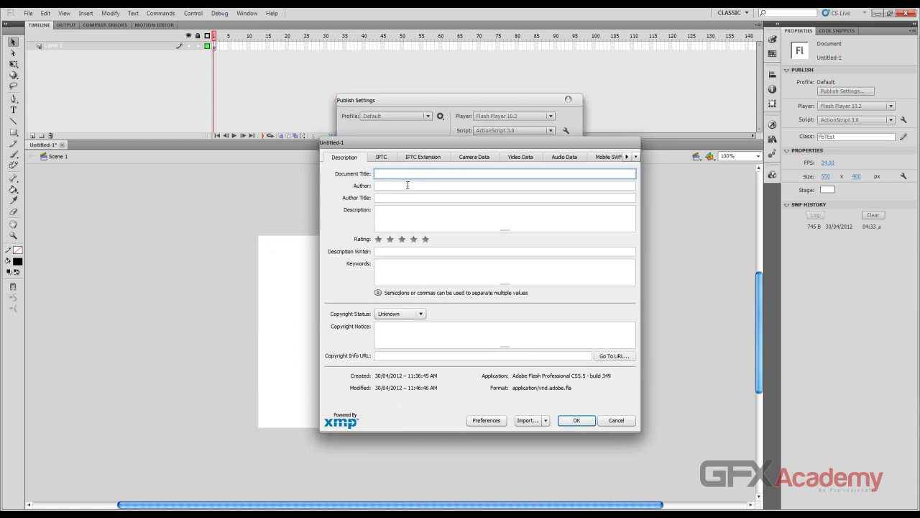
left_click(407, 185)
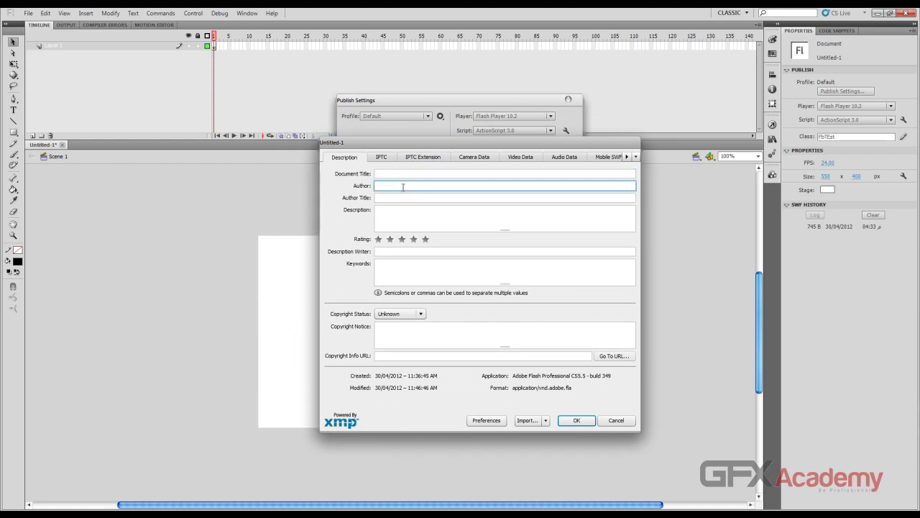
left_click(401, 197)
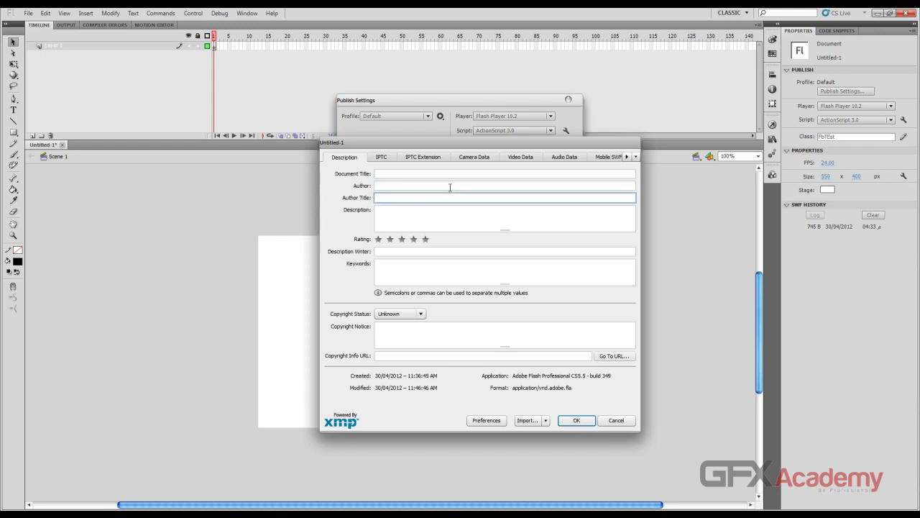
left_click(401, 210)
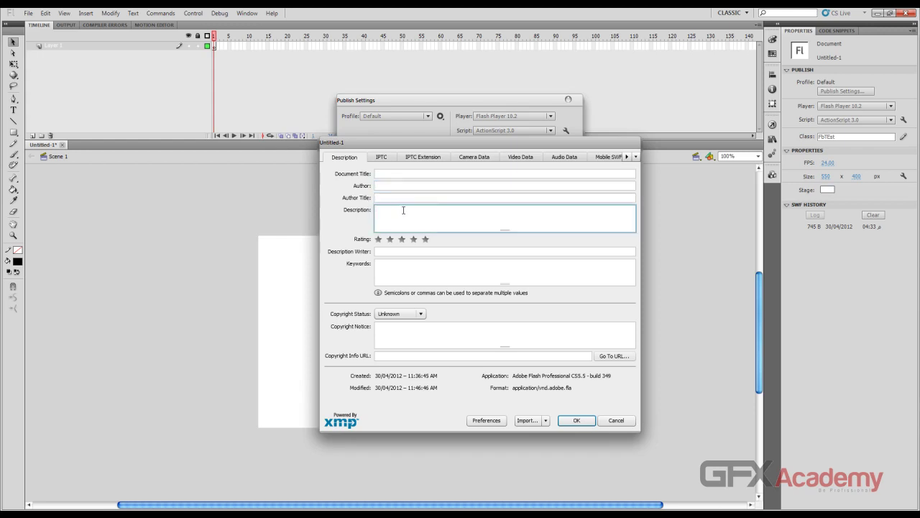
left_click(425, 239)
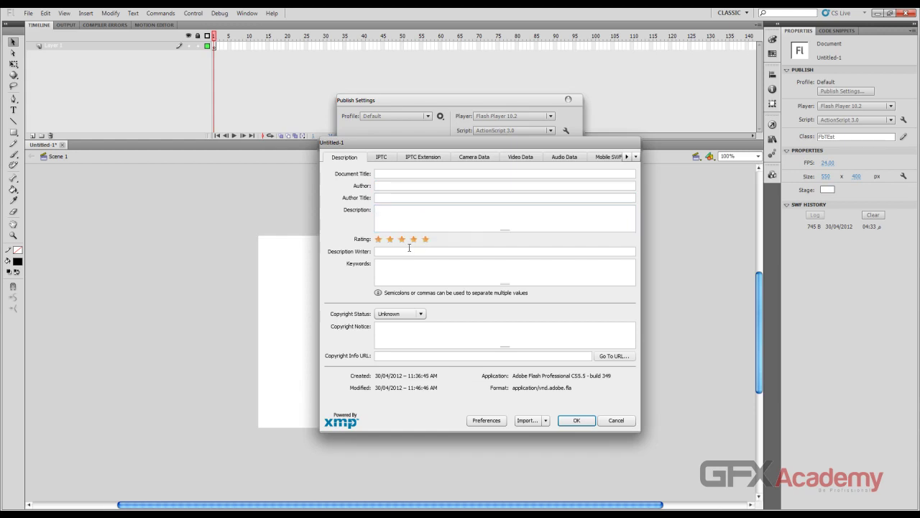
left_click(404, 251)
left_click(397, 270)
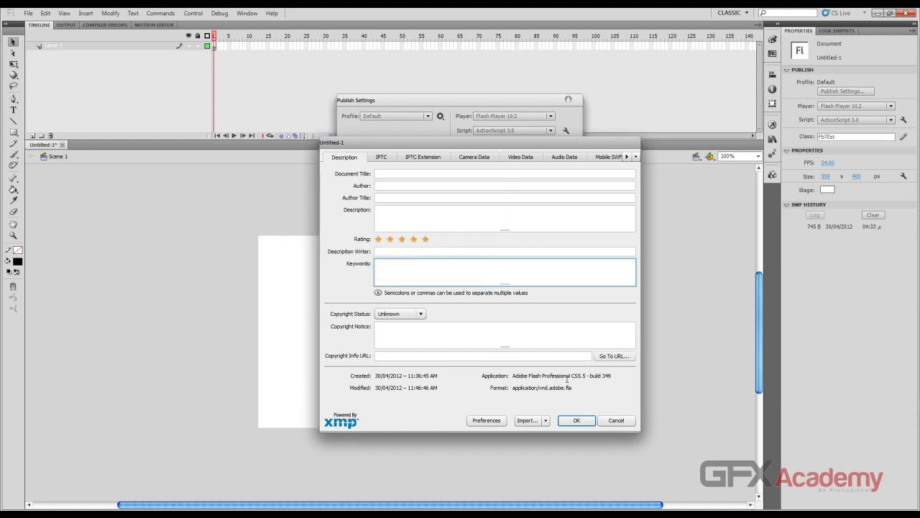
left_click(577, 421)
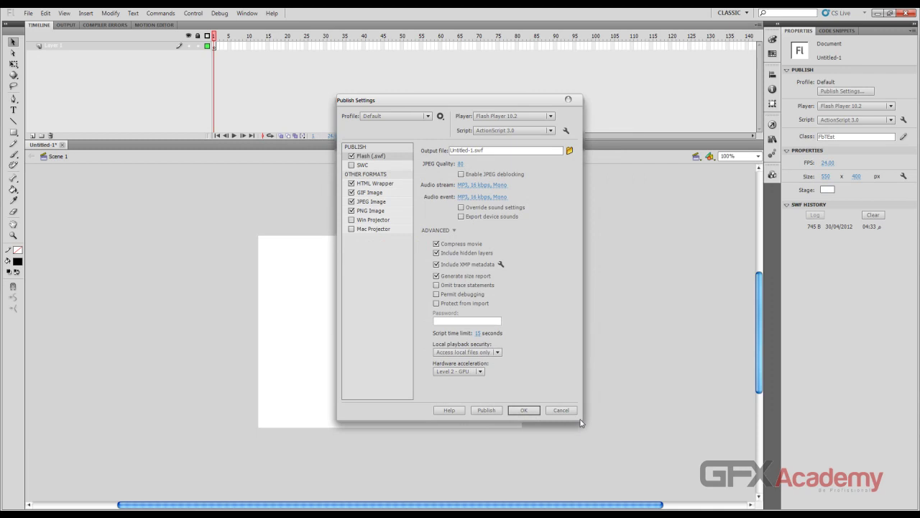
- Accept the publish settings and test the movie, checking the player's context options before closing the preview
left_click(524, 409)
key("ctrl+Return")
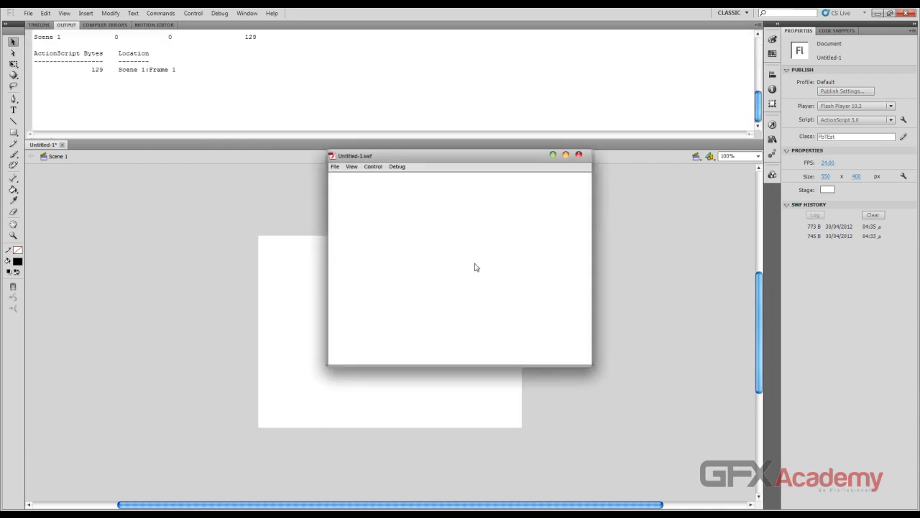
right_click(464, 229)
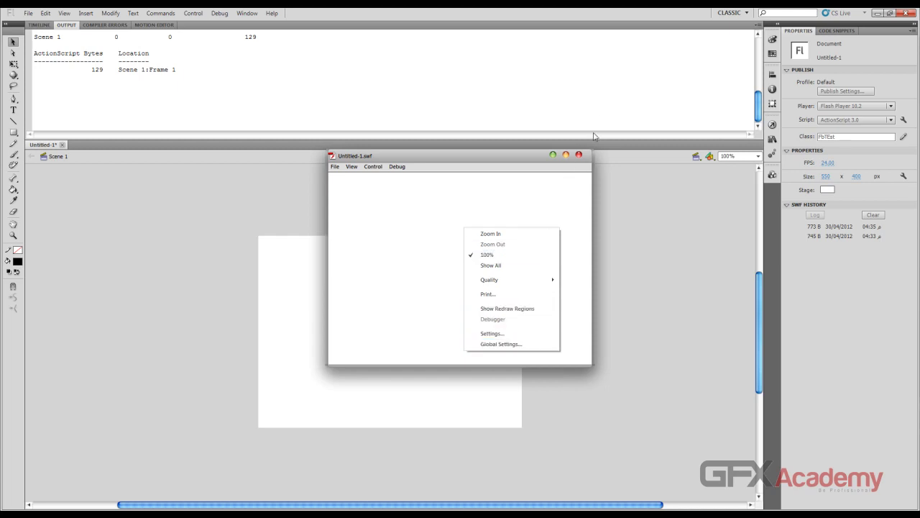
left_click(580, 155)
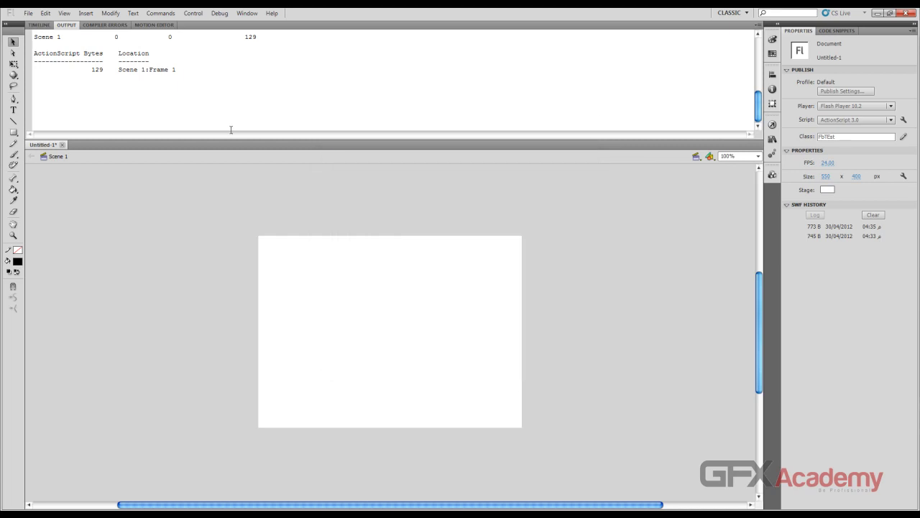
- Reopen the document's publish settings and its XMP metadata
left_click(28, 12)
left_click(43, 179)
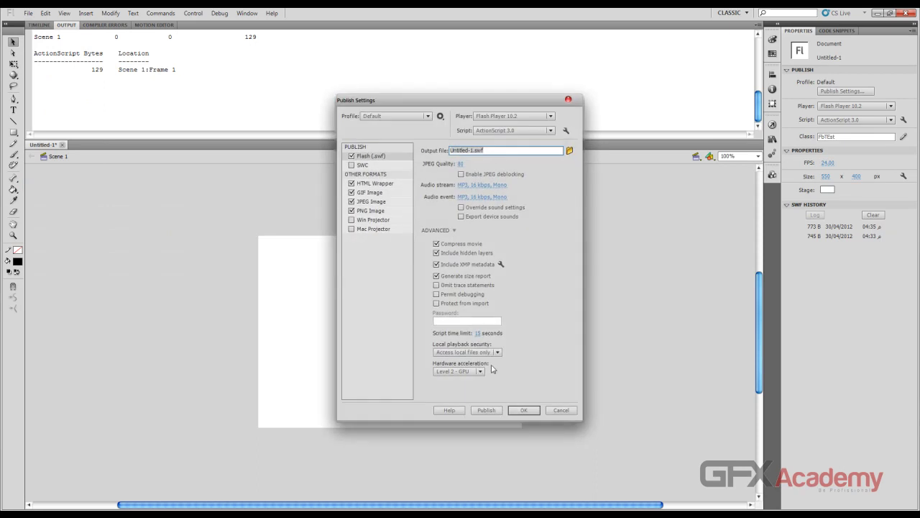
left_click(501, 263)
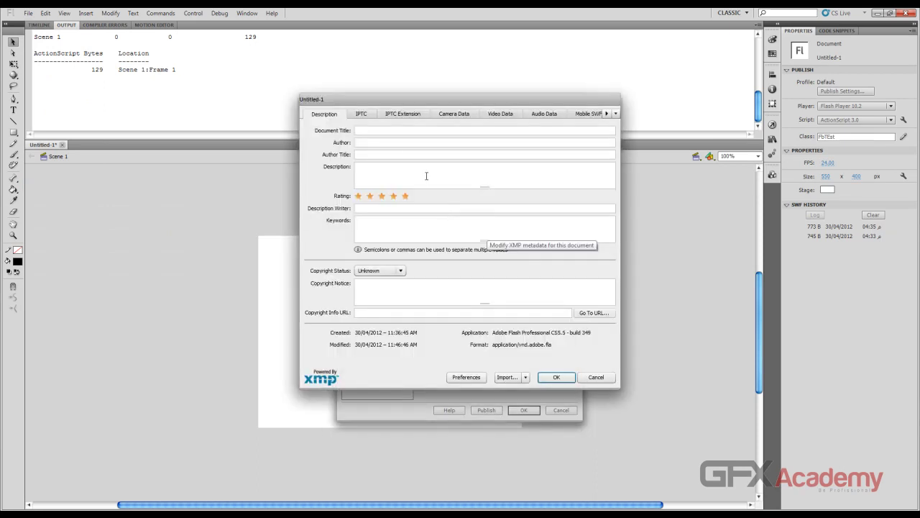
- Review the IPTC, IPTC Extension, Camera Data, Video Data, Audio Data and Mobile SWF metadata sections
left_click(361, 114)
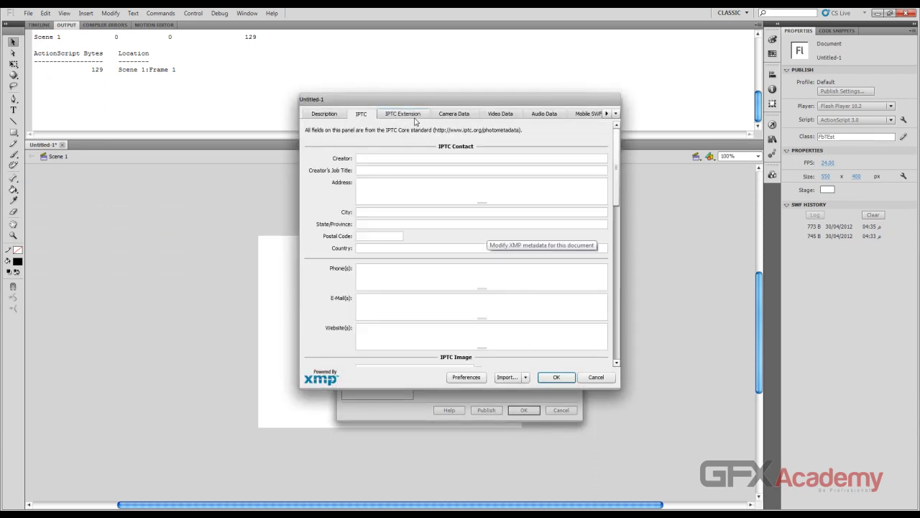
left_click(421, 114)
left_click(448, 115)
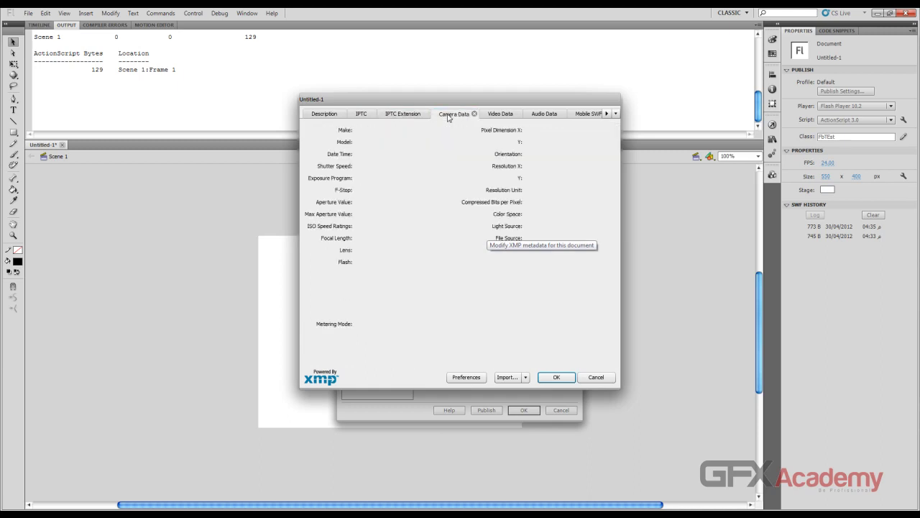
left_click(499, 119)
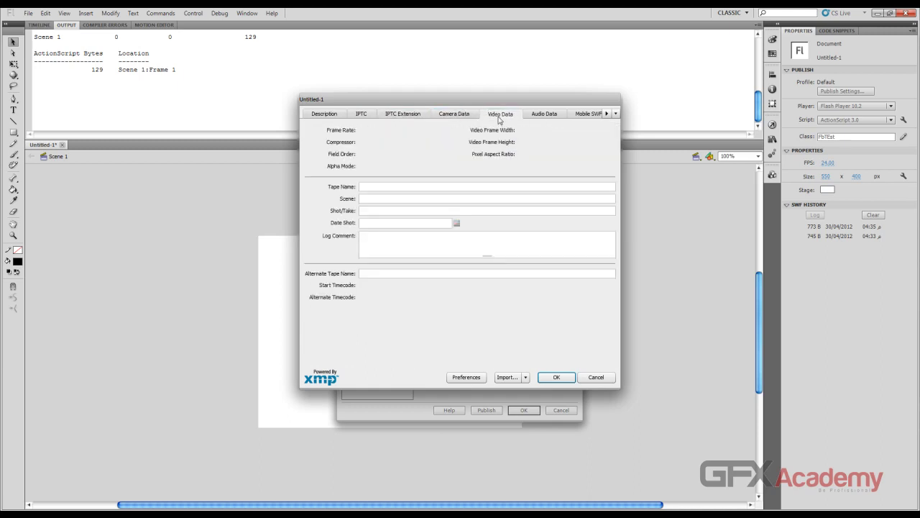
left_click(396, 186)
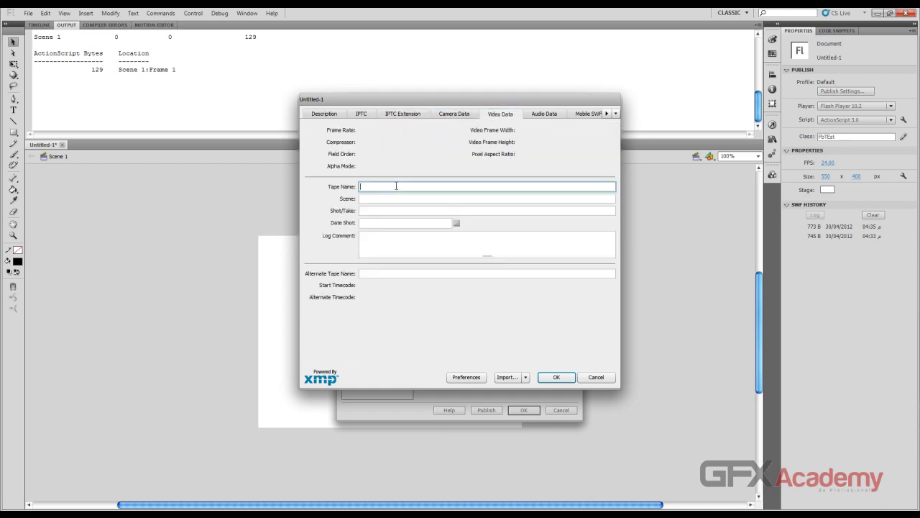
left_click(550, 113)
left_click(506, 118)
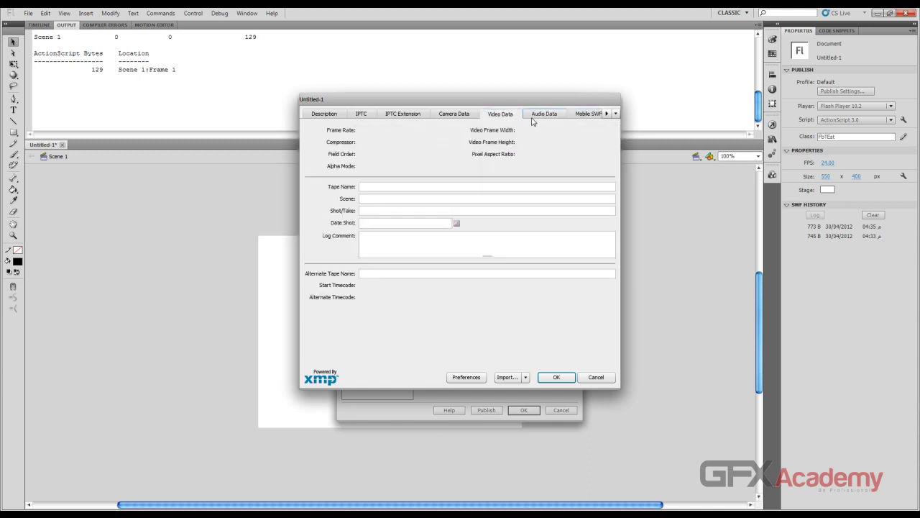
left_click(535, 116)
left_click(601, 117)
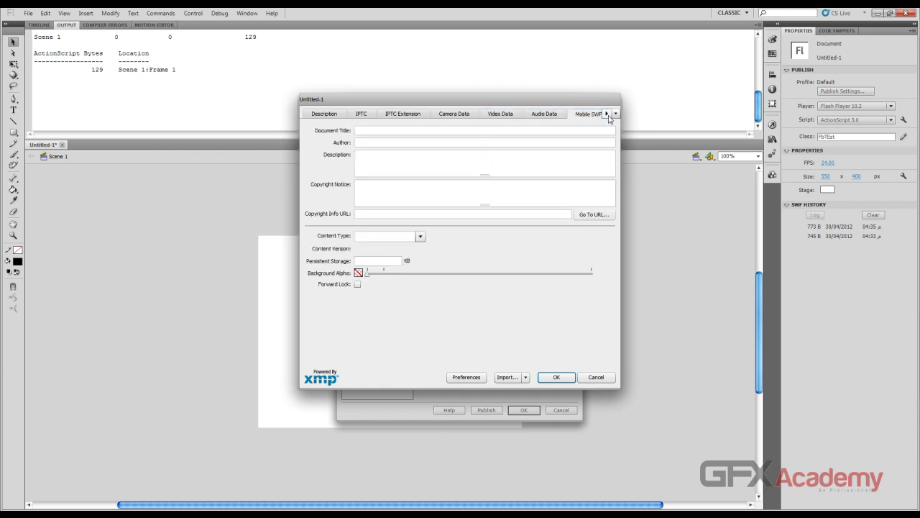
- Examine the Mobile SWF copyright URL field and the Categories section, and continue through to the Advanced property tree
left_click(606, 114)
left_click(606, 114)
left_click(607, 113)
left_click(607, 113)
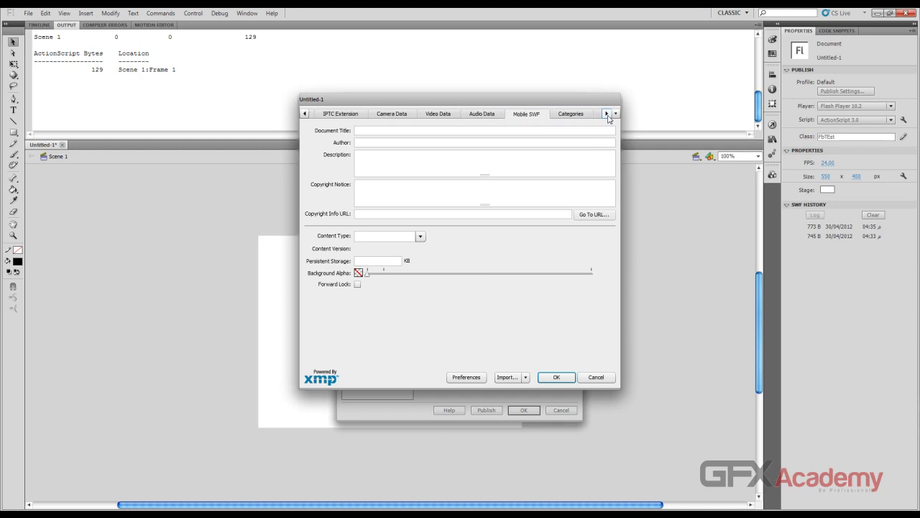
left_click(384, 215)
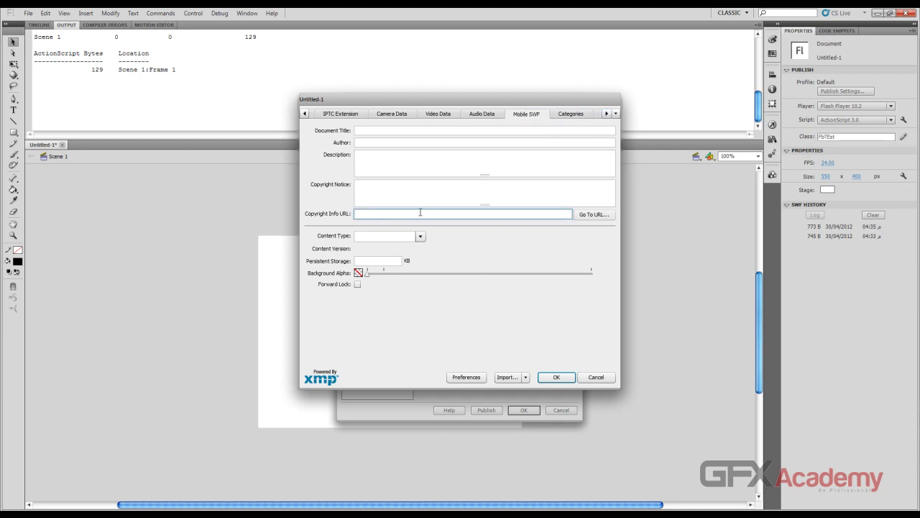
left_click(570, 114)
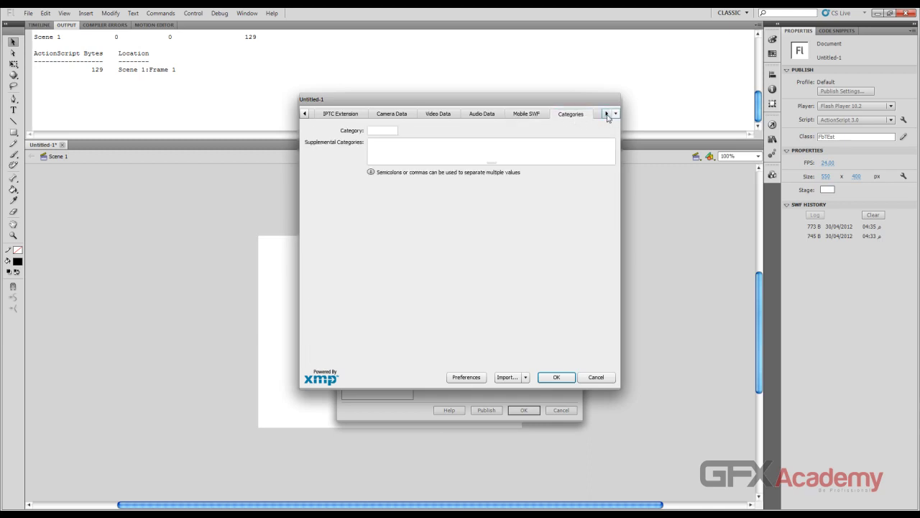
left_click(607, 114)
left_click(607, 115)
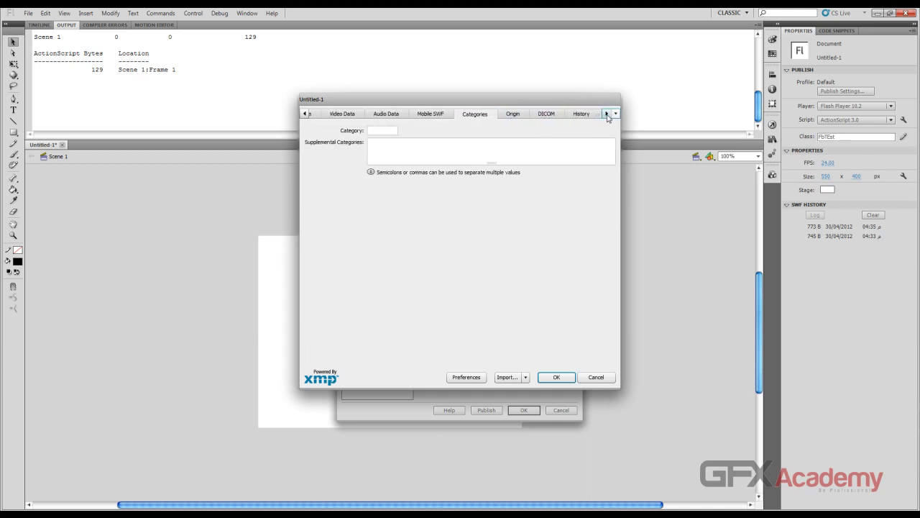
left_click(607, 115)
left_click(608, 114)
left_click(607, 115)
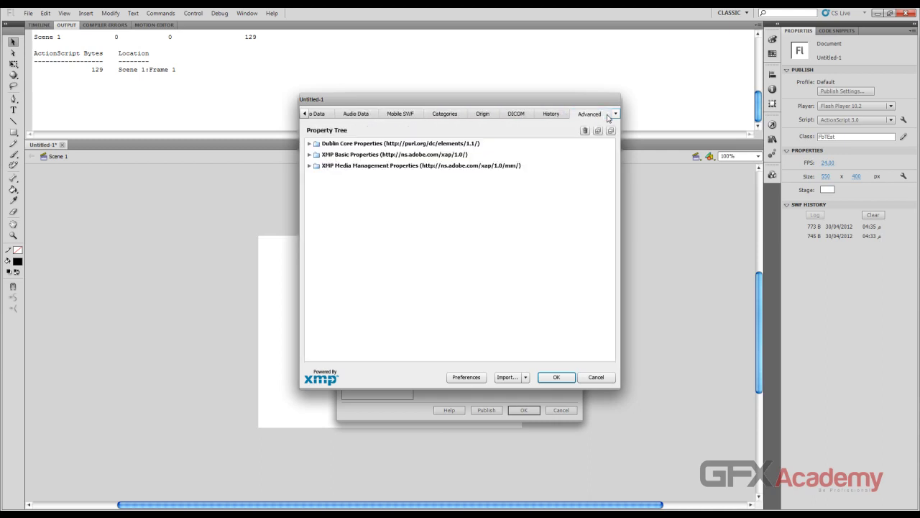
- Show the Raw Data section of the XMP metadata and look through its XML code
left_click(615, 114)
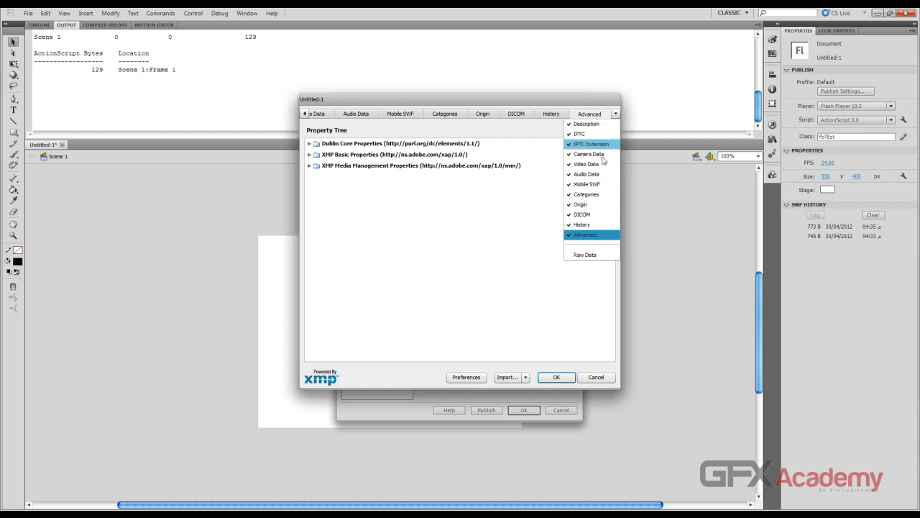
left_click(585, 255)
left_click_drag(346, 147, 474, 345)
left_click(546, 316)
left_click_drag(615, 195, 212, 172)
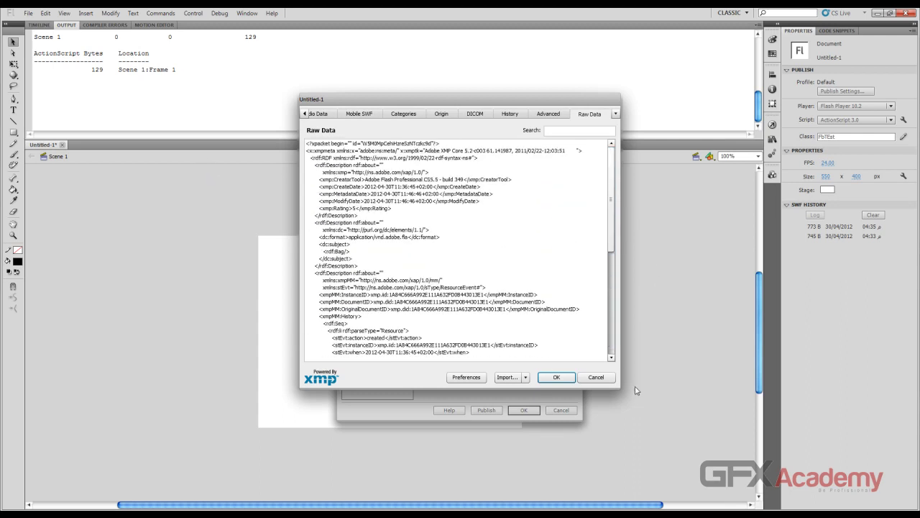
- Check the file name and *.xmp type offered for exporting the metadata, and leave without saving
left_click(527, 377)
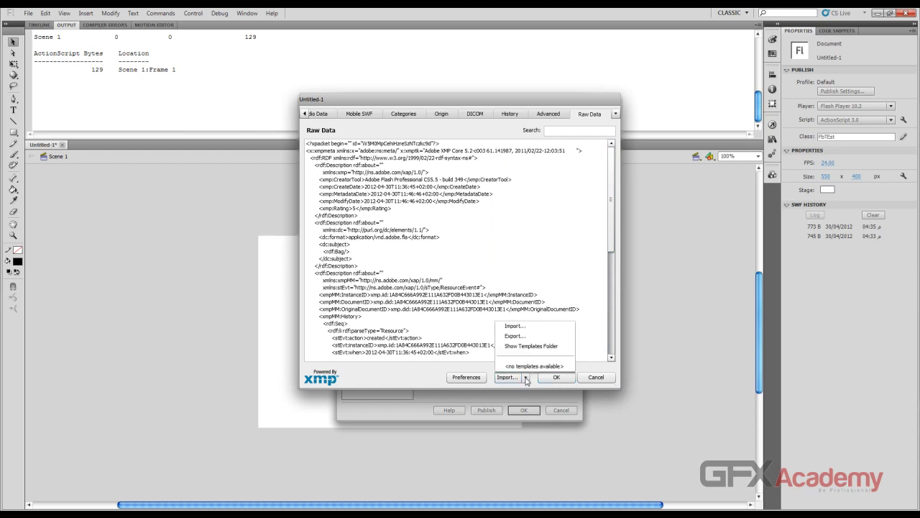
left_click(541, 336)
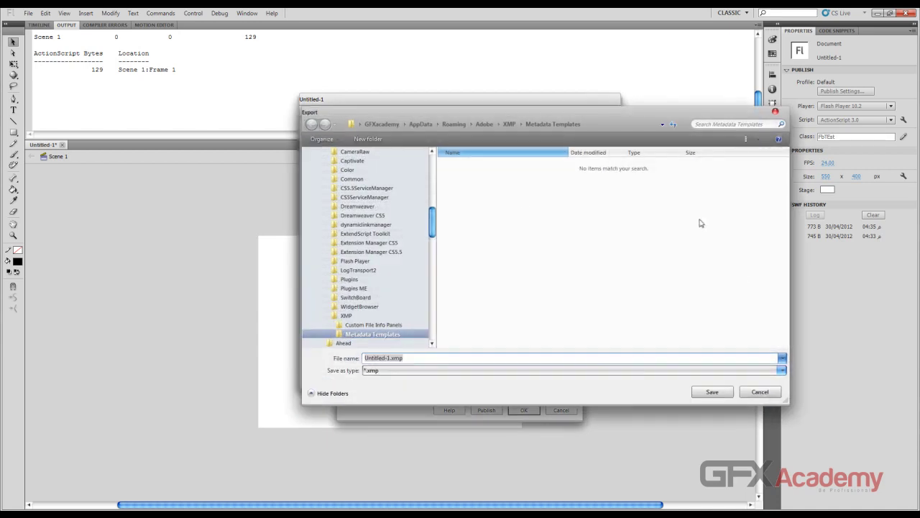
left_click(437, 372)
left_click(438, 371)
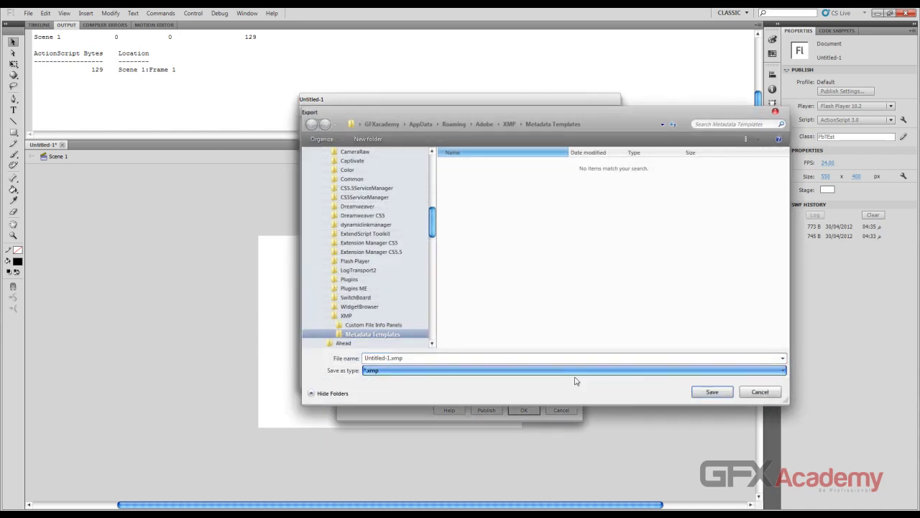
left_click(759, 392)
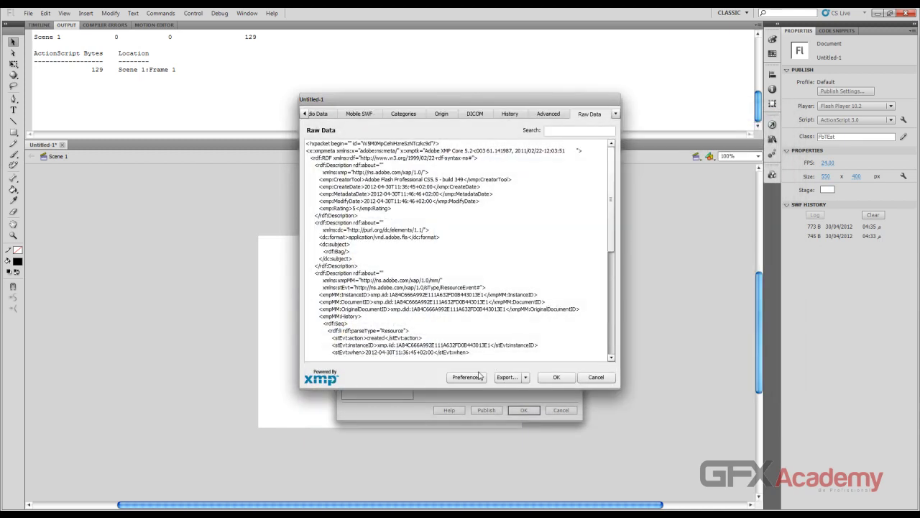
- Check the XMP metadata preferences and leave the metadata settings without saving changes
left_click(477, 376)
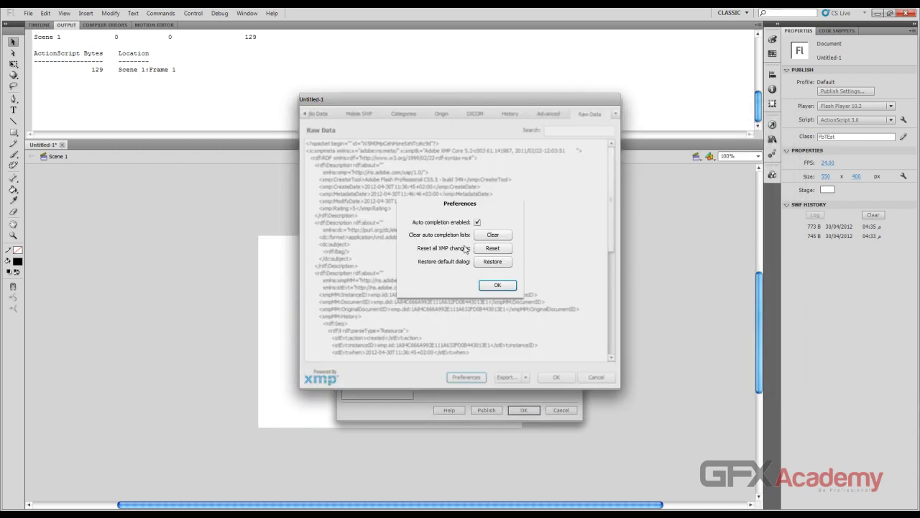
left_click(496, 285)
left_click(594, 376)
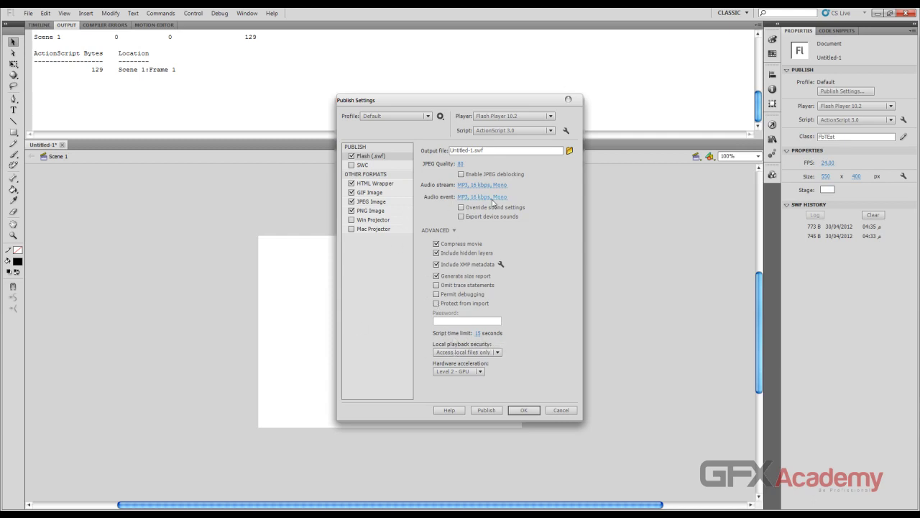
- Enable the SWC format to see its output settings, disable it again, and show the HTML Wrapper settings
left_click(375, 165)
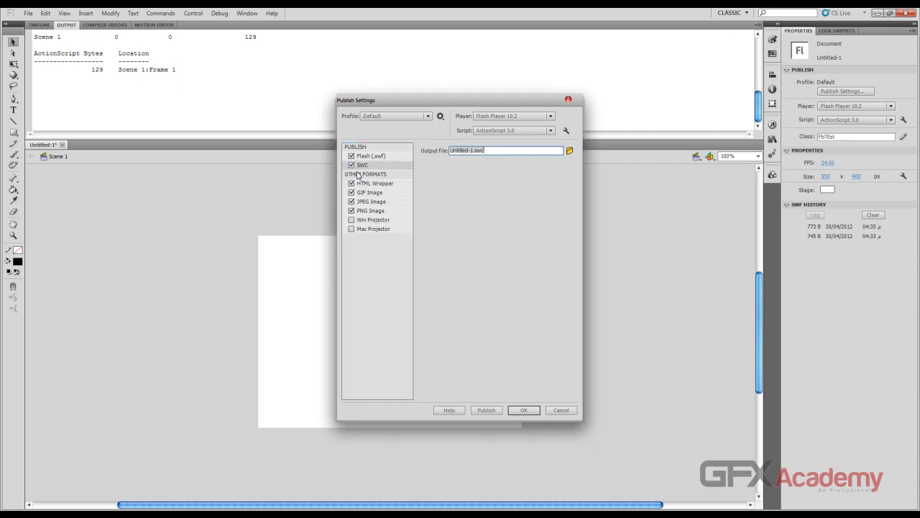
left_click(355, 167)
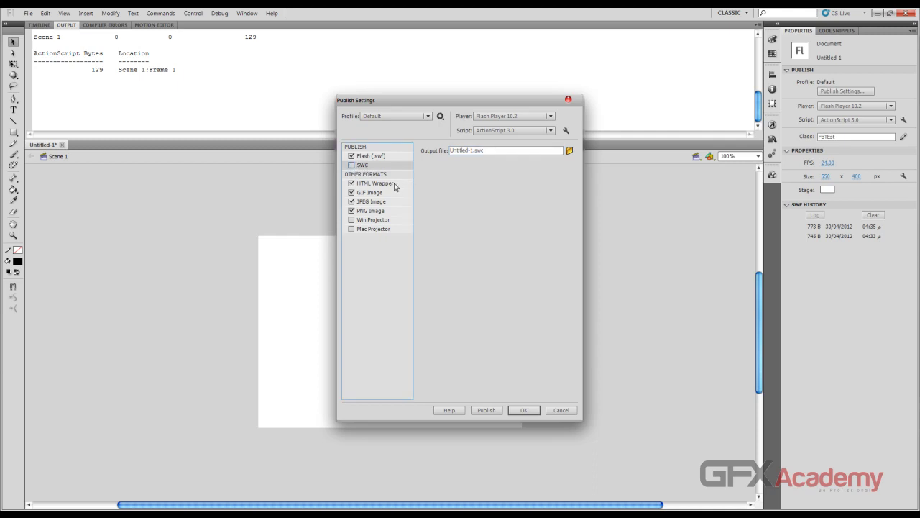
left_click(378, 183)
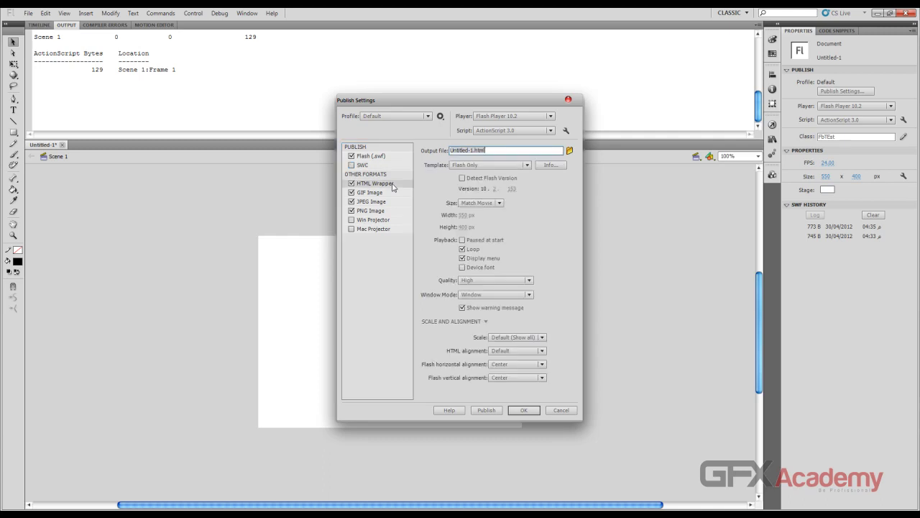
- Exclude the GIF, JPEG and PNG image formats from publishing and re-enable all three
left_click(352, 192)
left_click(352, 201)
left_click(352, 192)
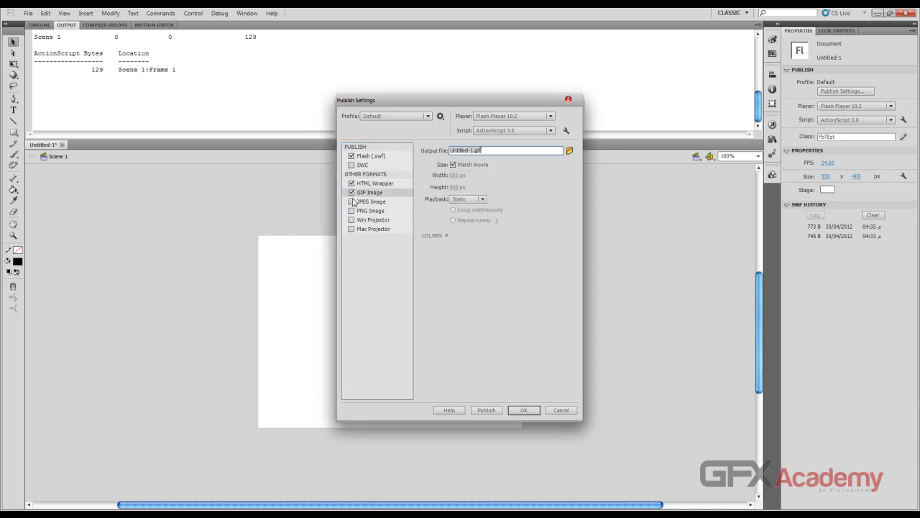
left_click(351, 201)
left_click(352, 211)
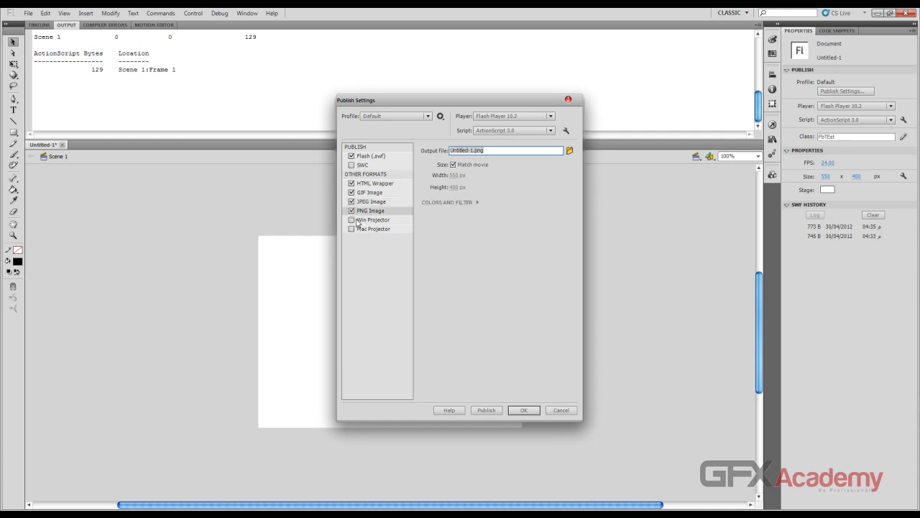
- Name the HTML Wrapper output file index.html and set the Desktop as its publish destination
left_click(370, 186)
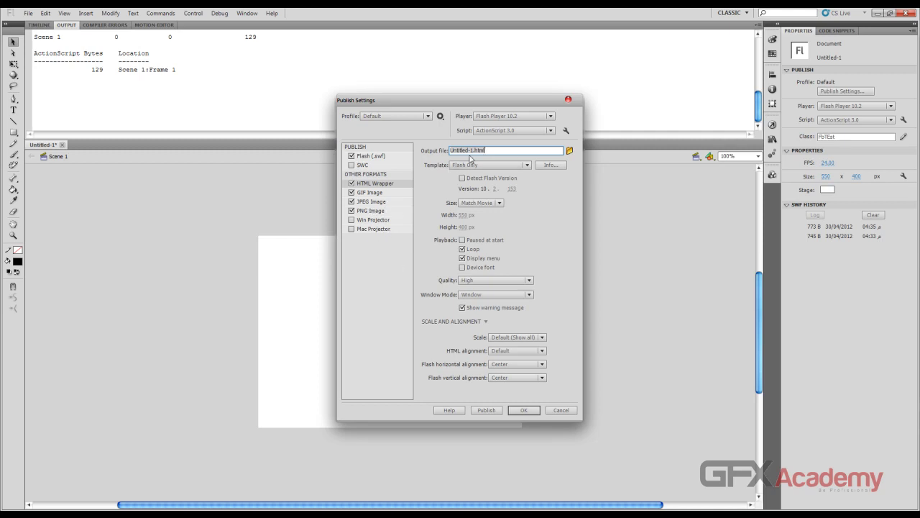
left_click(483, 151)
left_click_drag(491, 150, 447, 153)
type("f")
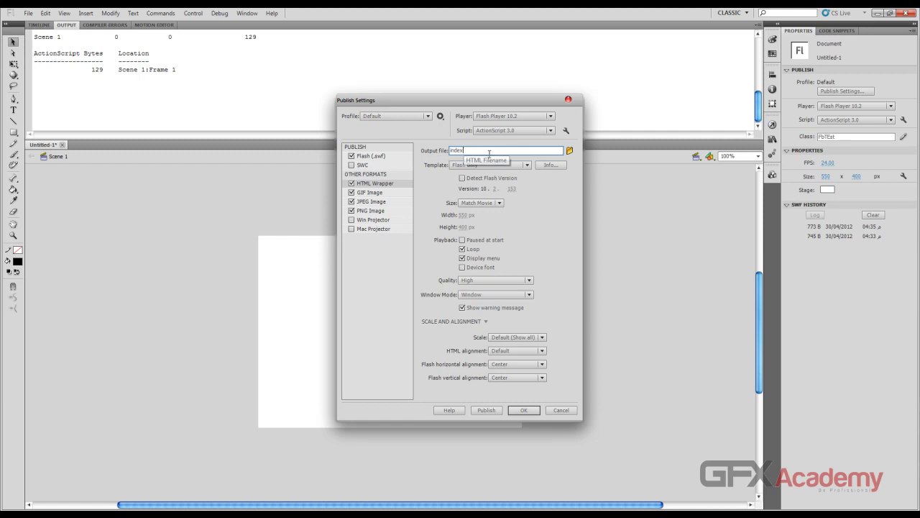
left_click(569, 150)
scroll(400, 199, "up", 10)
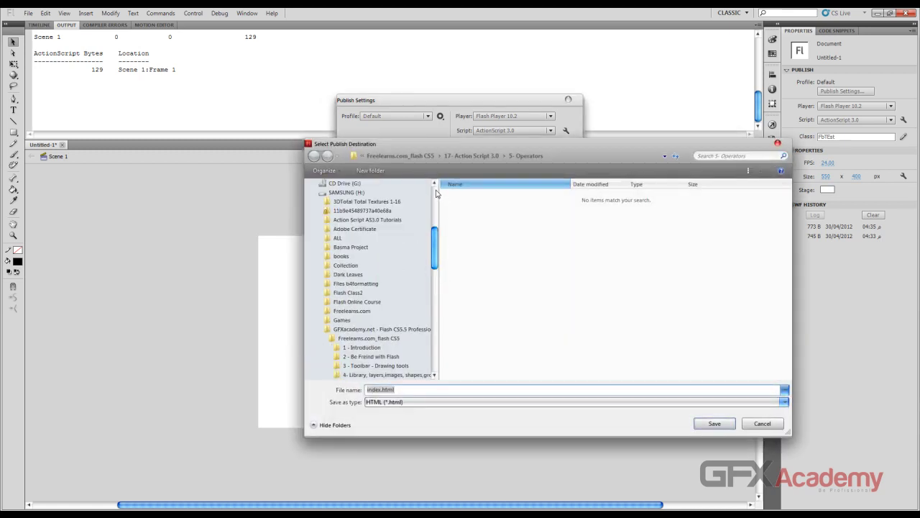
left_click(339, 196)
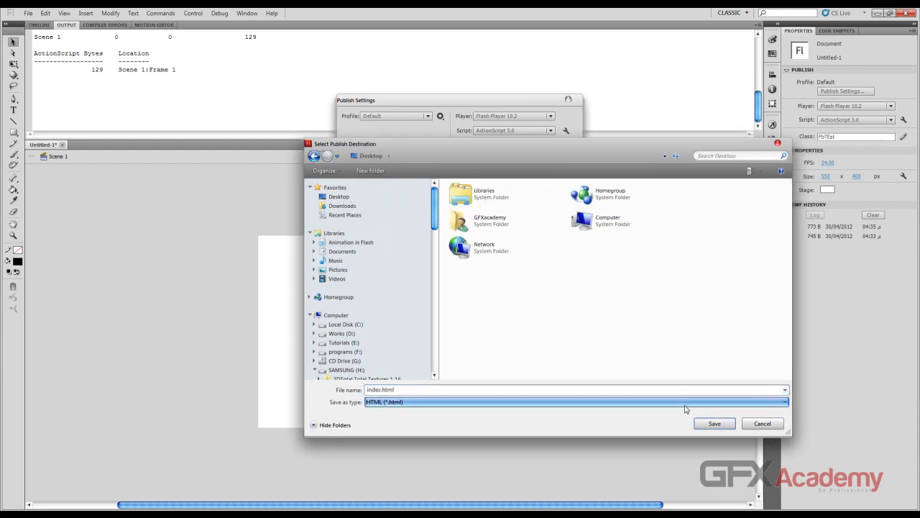
left_click(706, 423)
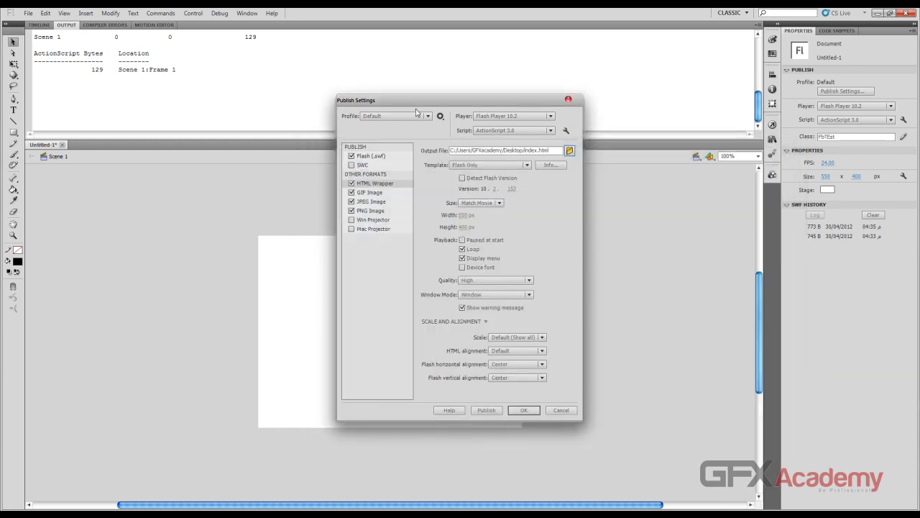
- Set the HTML template to Flash Only - Allow Full Screen and read the template's description
left_click(527, 166)
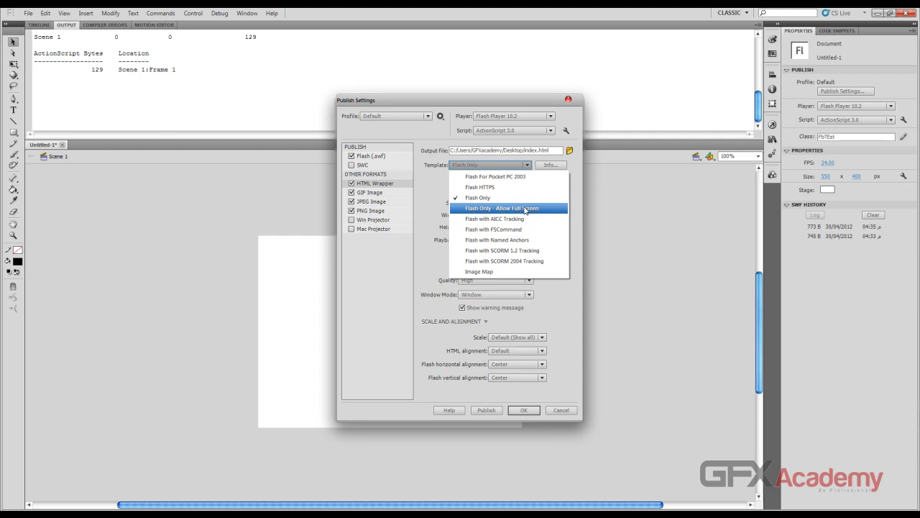
left_click(535, 208)
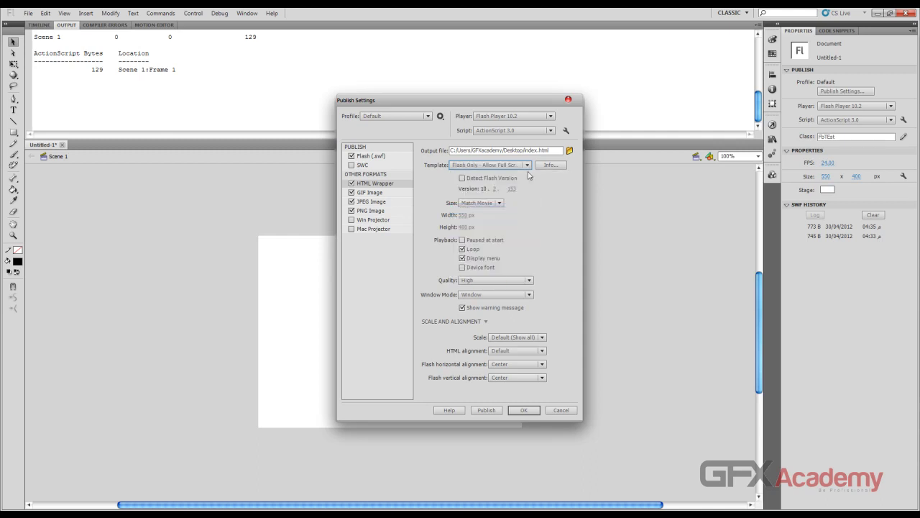
left_click(549, 165)
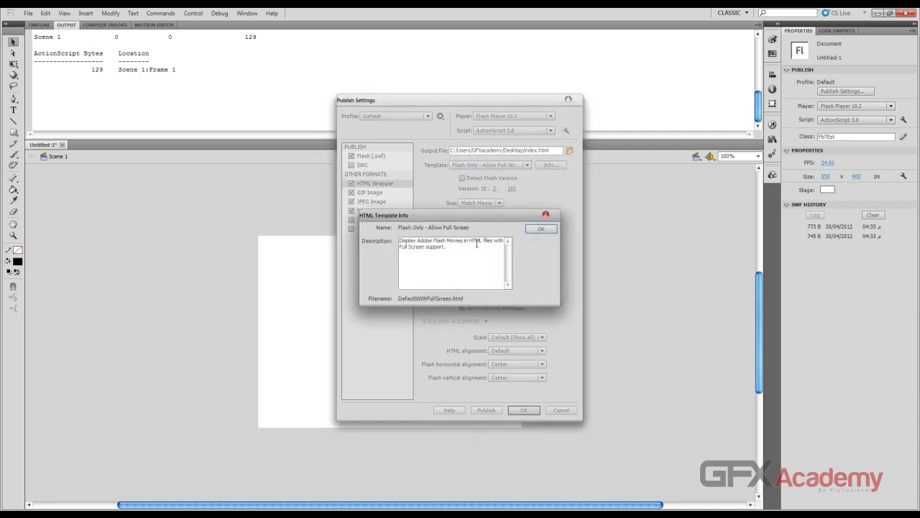
left_click(541, 230)
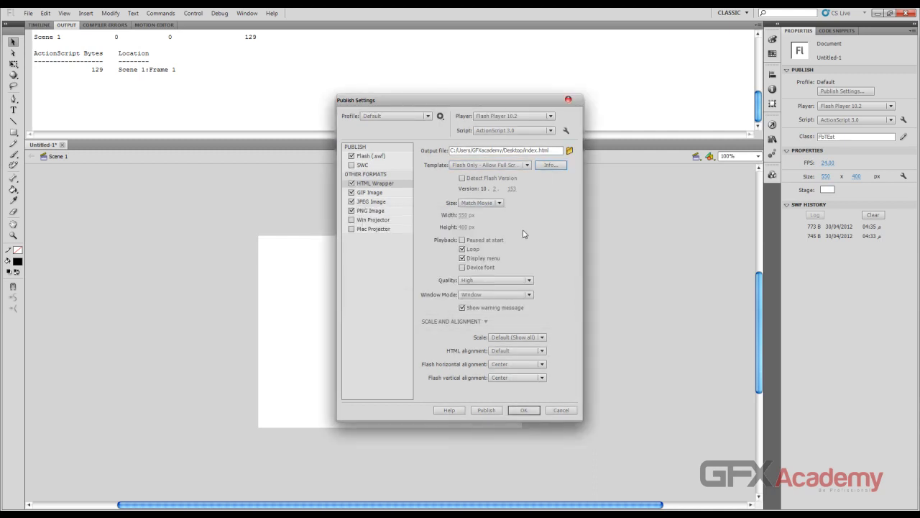
- Try the Detect Flash Version option in the HTML Wrapper settings and leave it disabled
left_click(462, 179)
left_click(462, 178)
left_click(462, 178)
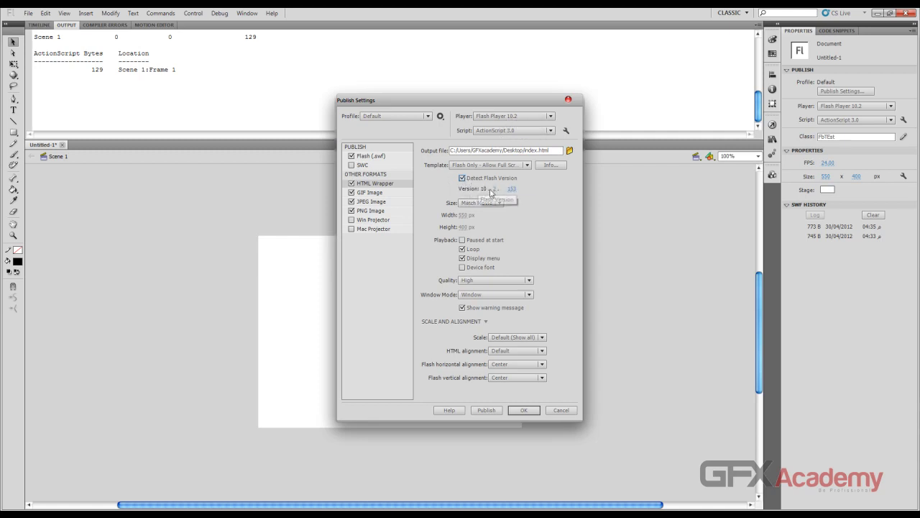
left_click(463, 179)
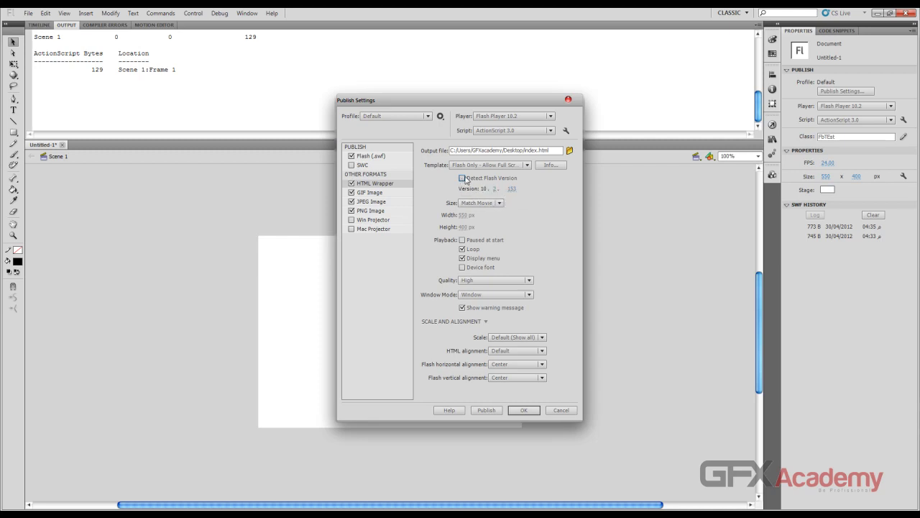
- Try sizing the HTML movie by Percent and return the size to Match Movie
left_click(499, 204)
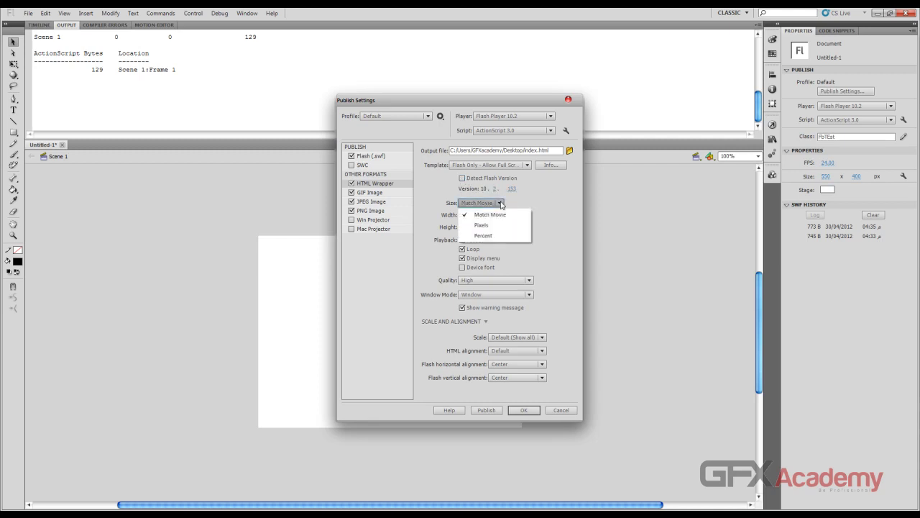
left_click(495, 214)
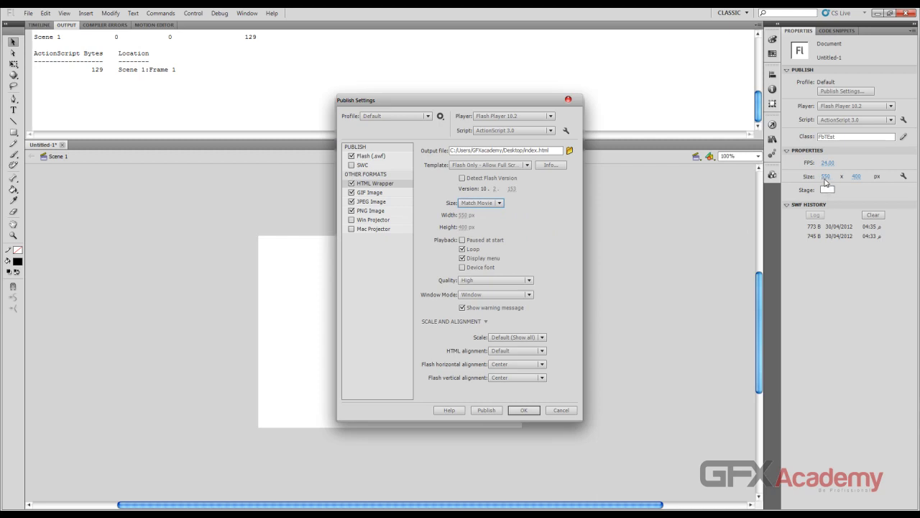
left_click(499, 203)
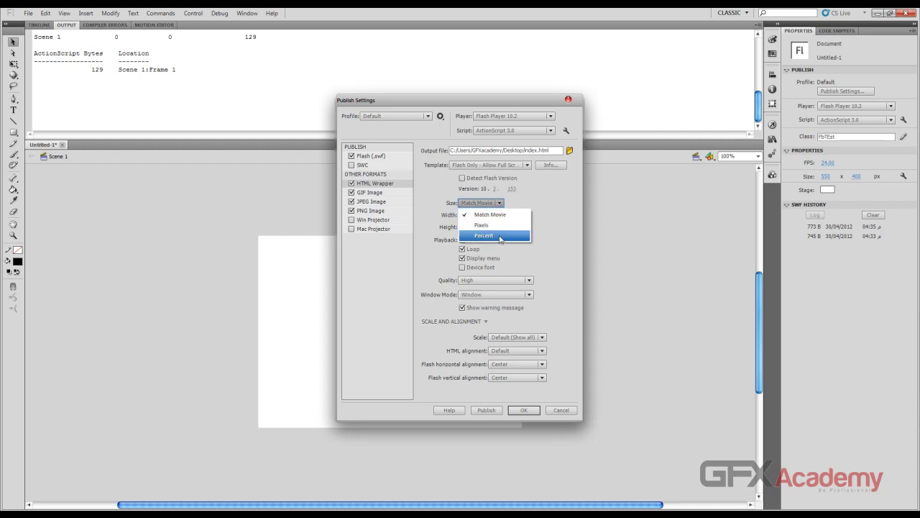
left_click(501, 236)
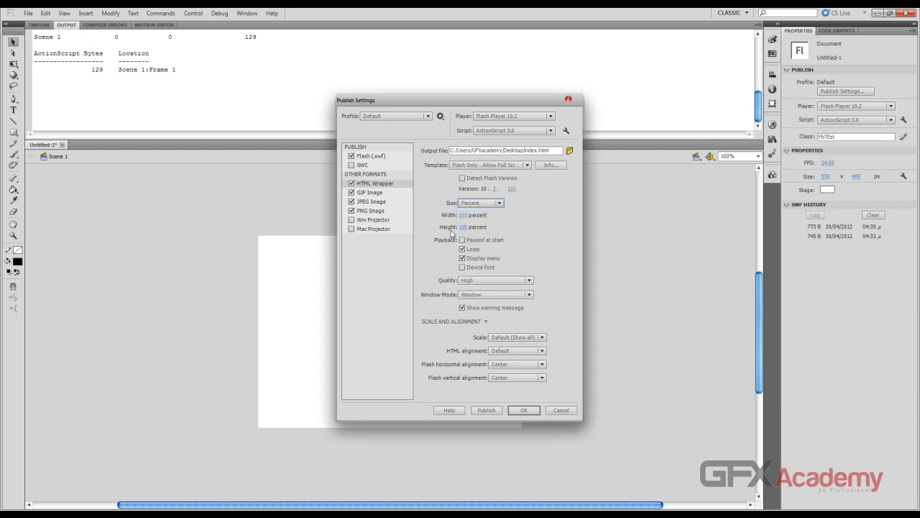
left_click(498, 203)
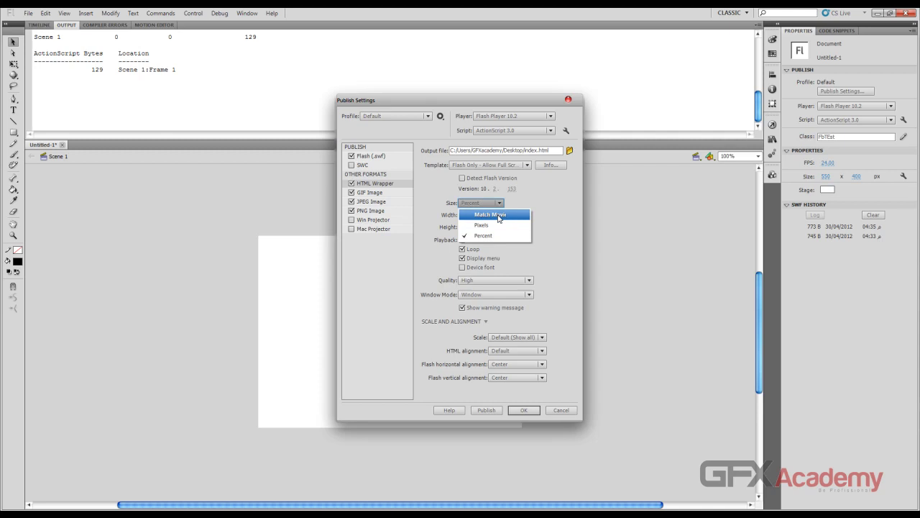
left_click(508, 215)
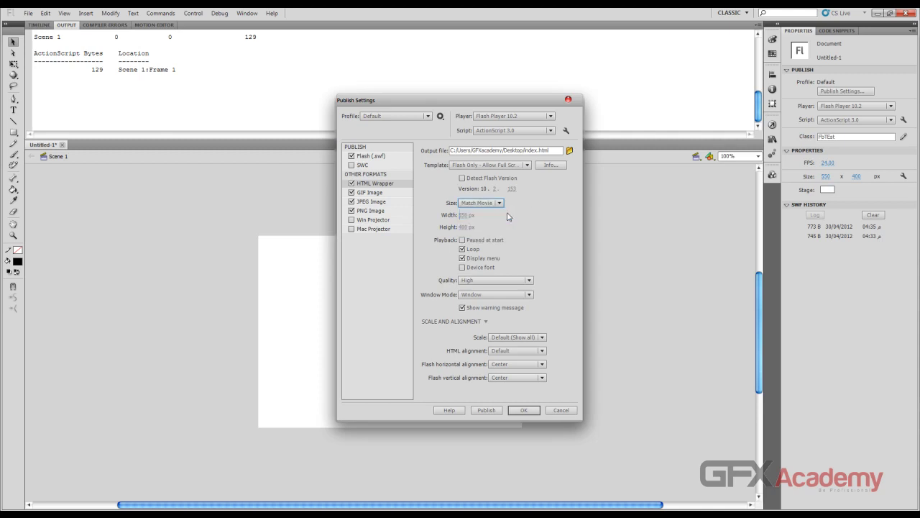
- Try the Paused at start playback option, leave it off, and set the HTML quality to Best
left_click(461, 240)
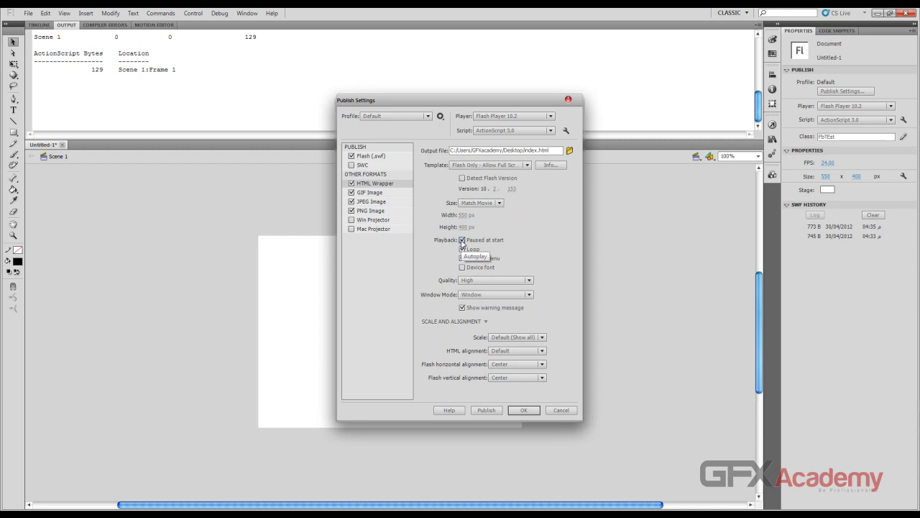
left_click(462, 240)
left_click(529, 281)
left_click(530, 283)
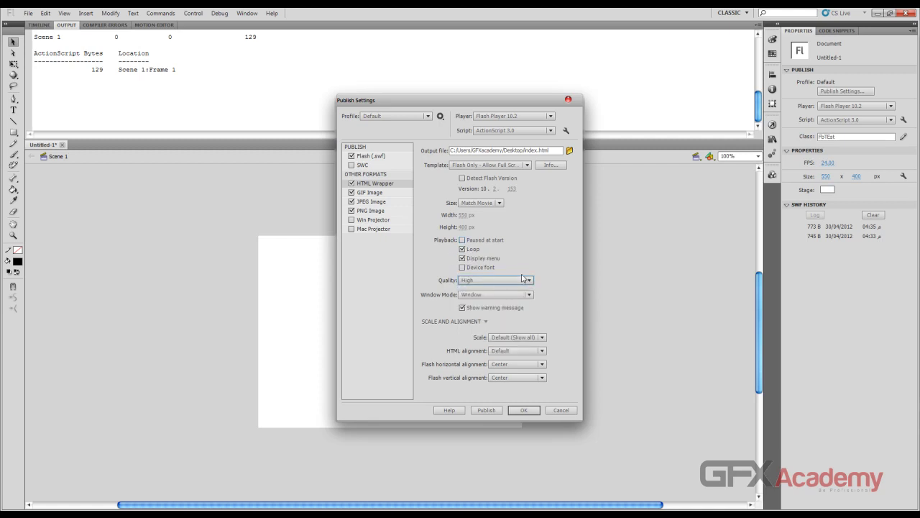
left_click(530, 283)
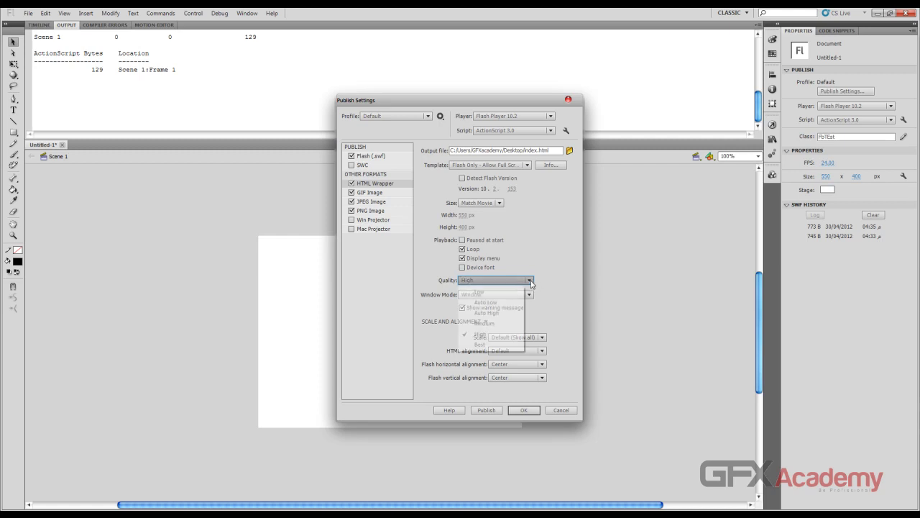
left_click(480, 344)
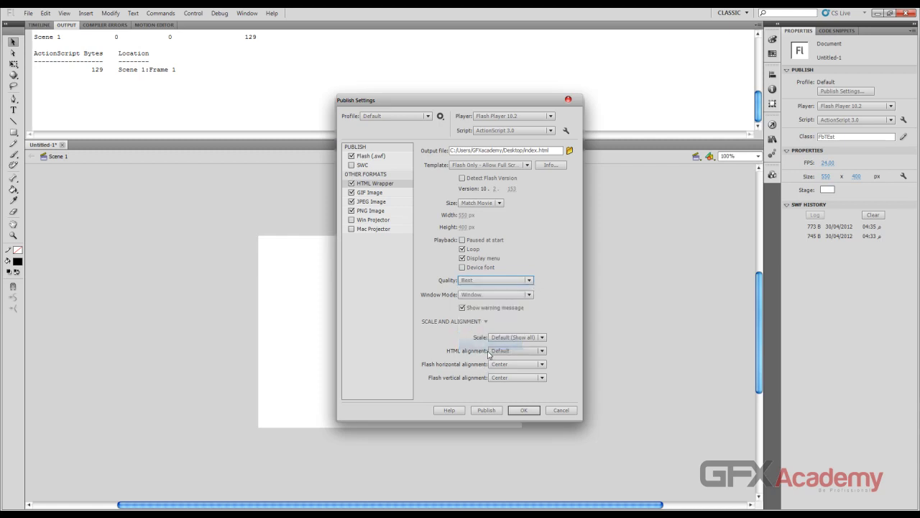
- Review the window modes, keep Window, and set the movie's scale to No scale
left_click(530, 295)
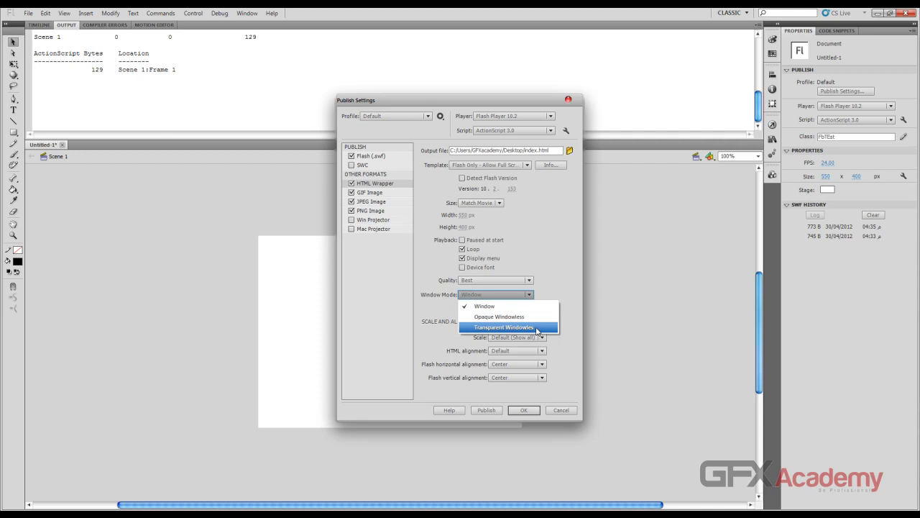
left_click(529, 304)
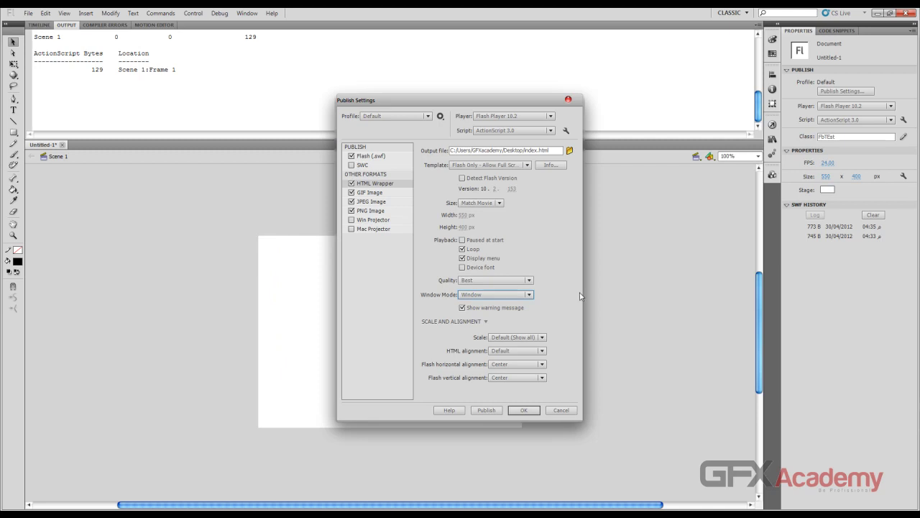
left_click(487, 325)
left_click(545, 337)
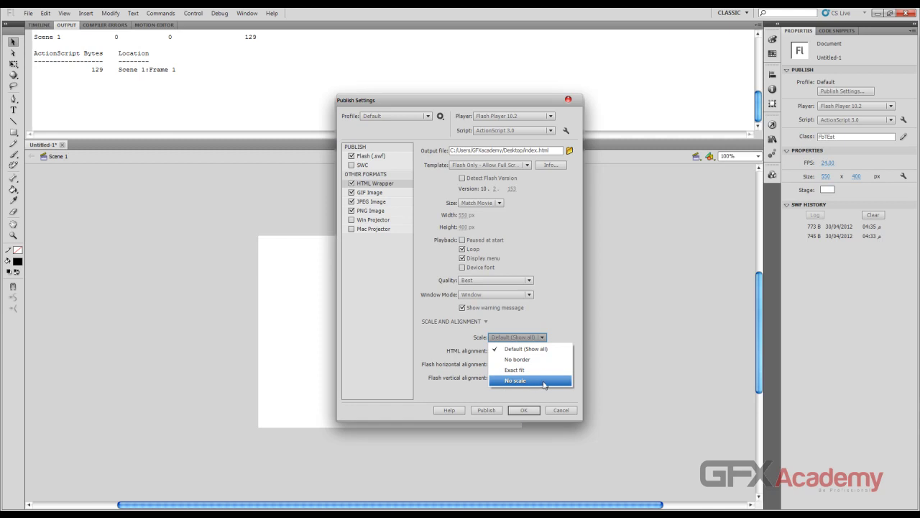
left_click(535, 382)
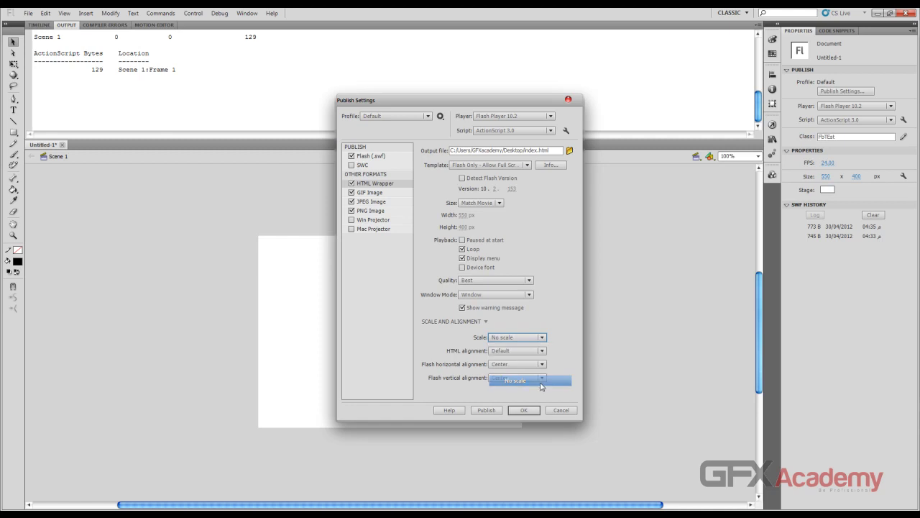
left_click(545, 340)
left_click(535, 373)
- Review the HTML alignment and Flash horizontal and vertical alignment options, keeping Default for HTML and Center for both Flash alignments
left_click(542, 351)
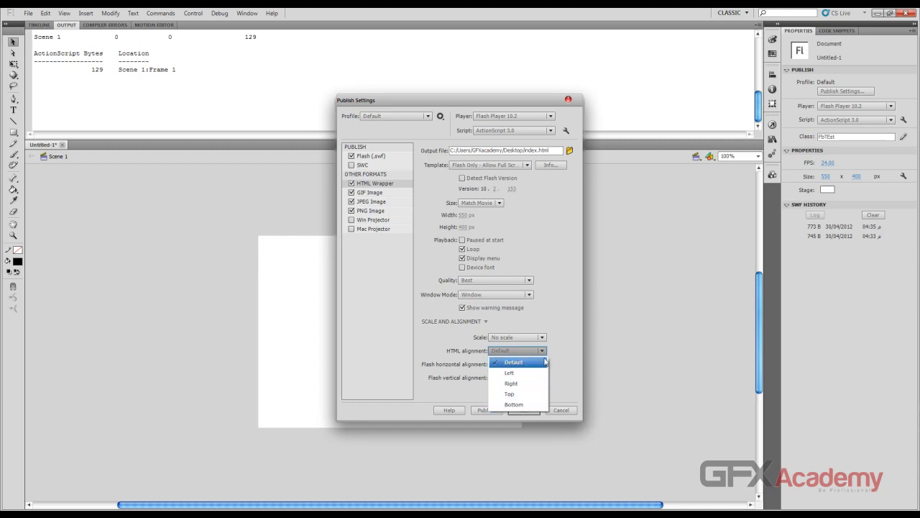
left_click(546, 354)
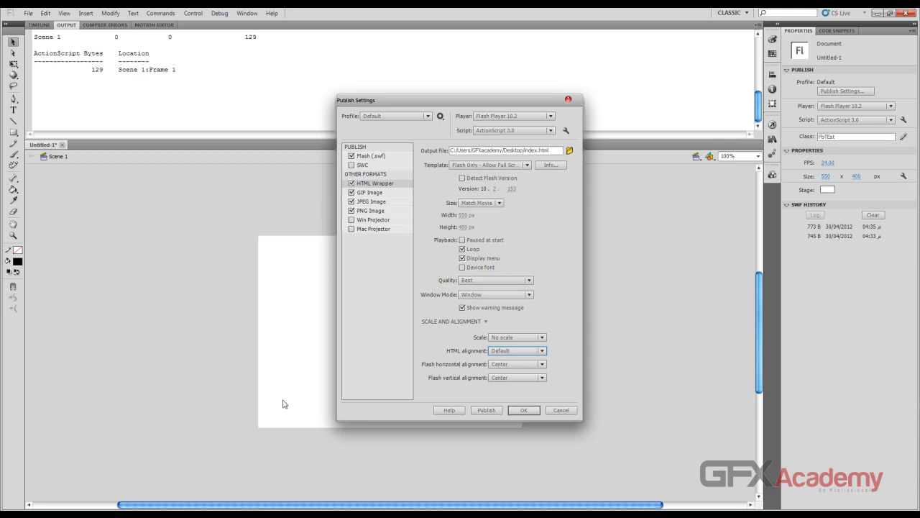
left_click(504, 352)
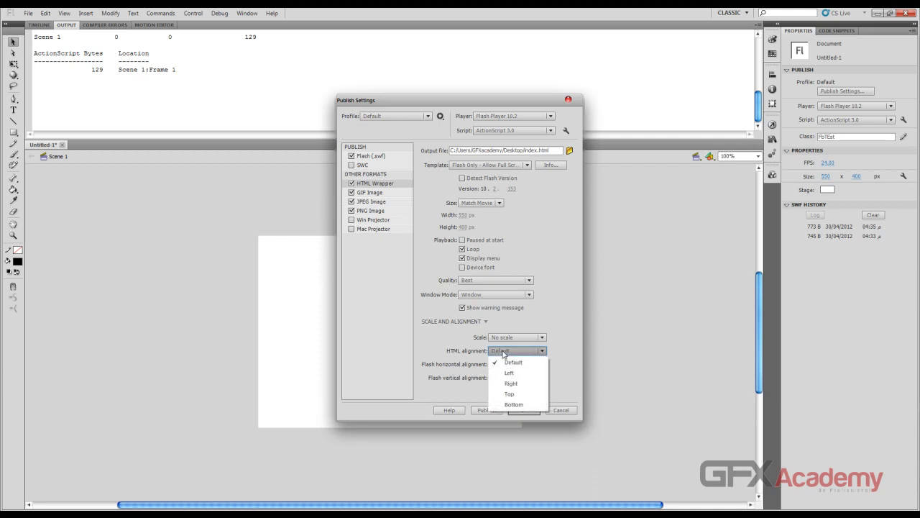
left_click(504, 353)
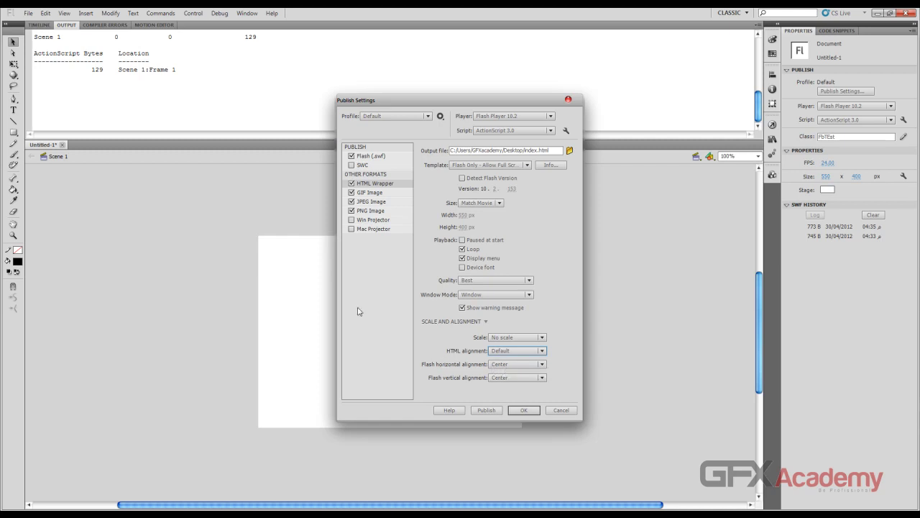
left_click(543, 364)
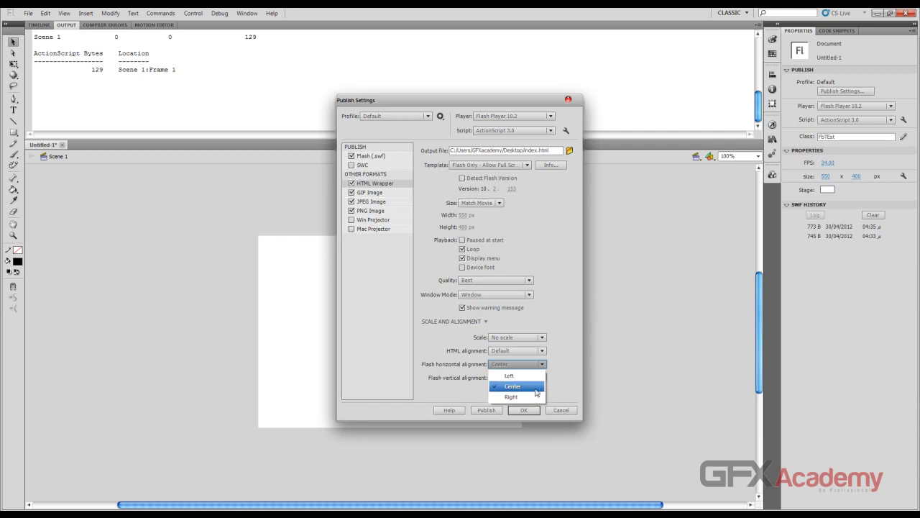
left_click(513, 386)
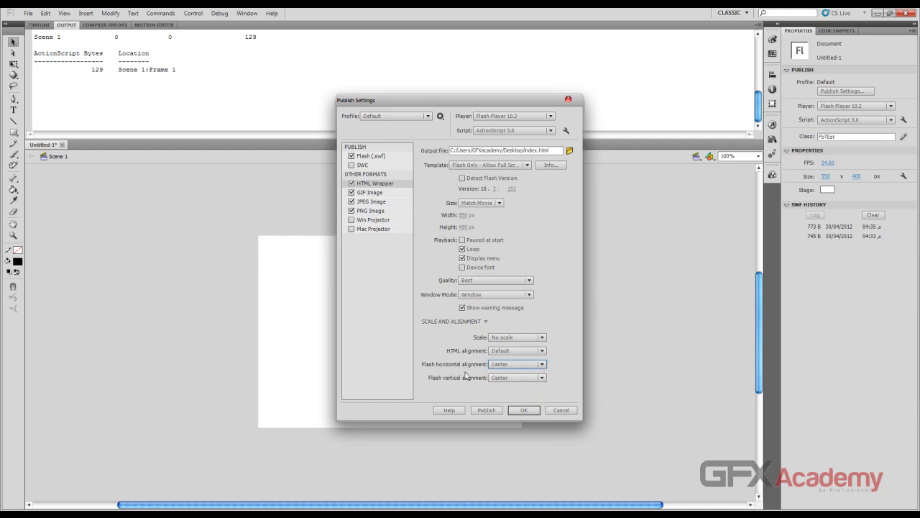
left_click(543, 379)
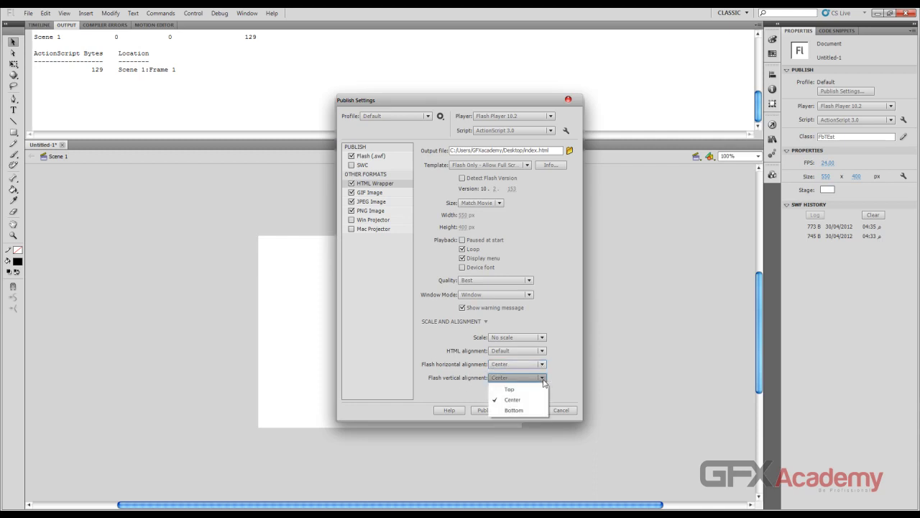
left_click(543, 379)
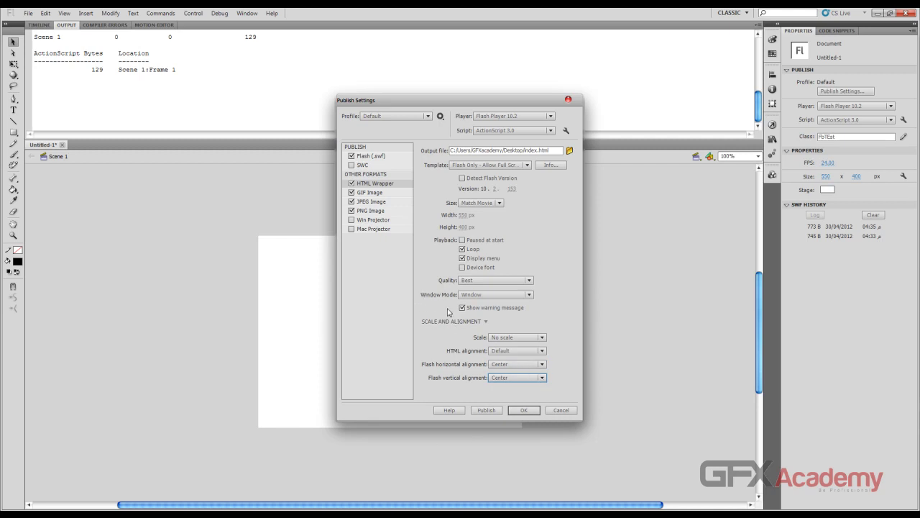
- Try the GIF Image format's Match movie option and Animated playback, and discard the publish settings changes
left_click(379, 193)
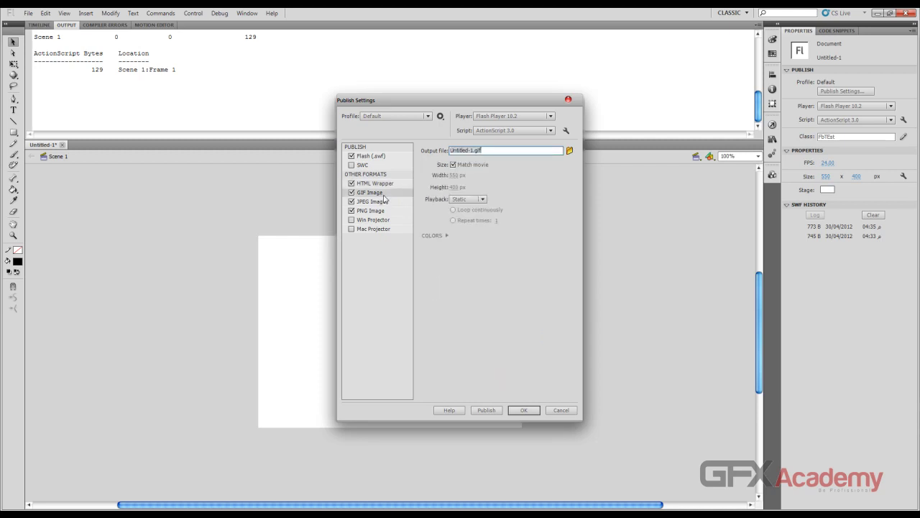
left_click(453, 164)
left_click(453, 165)
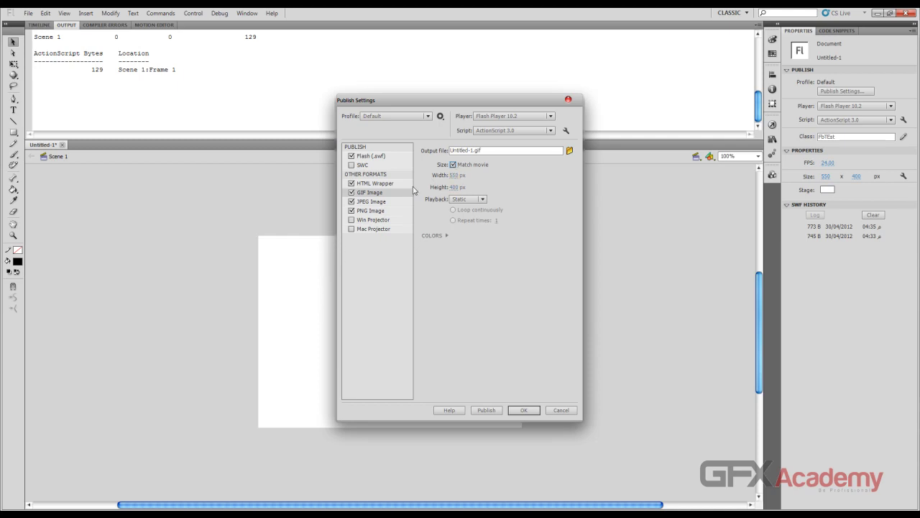
left_click(453, 165)
left_click(453, 165)
left_click(481, 199)
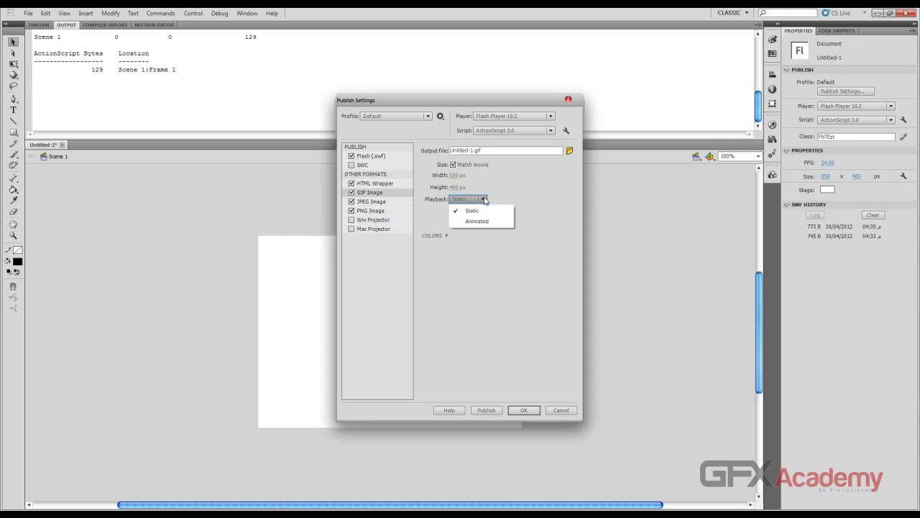
left_click(480, 222)
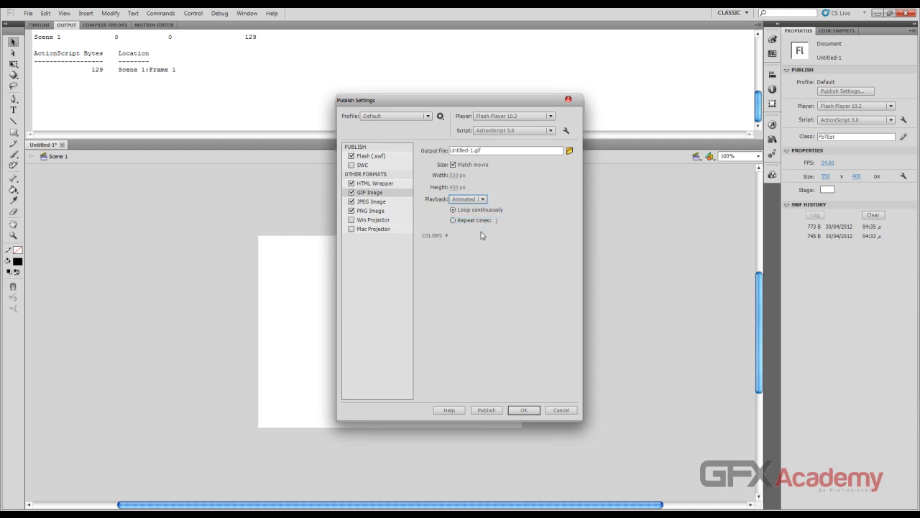
left_click(561, 411)
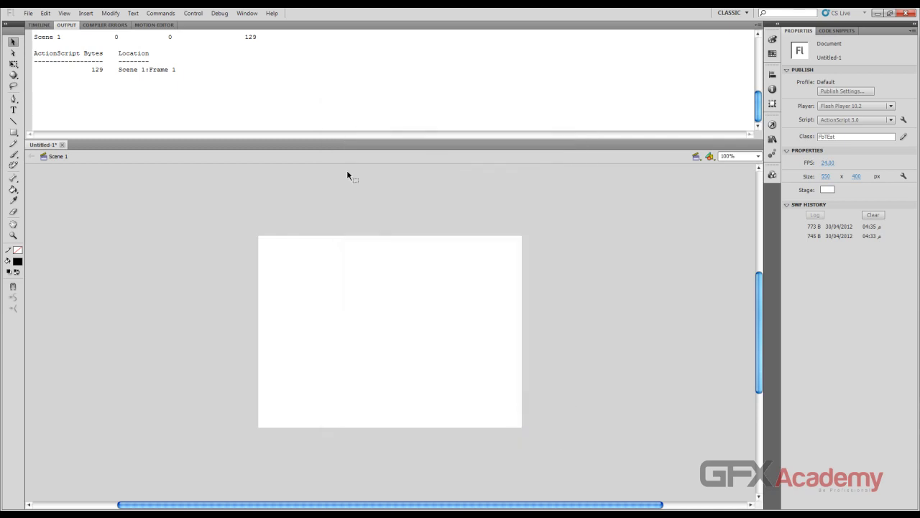
- Show the timeline and create a new document from the Lip Sync template in the Sample Files category
left_click(40, 24)
key("ctrl+n")
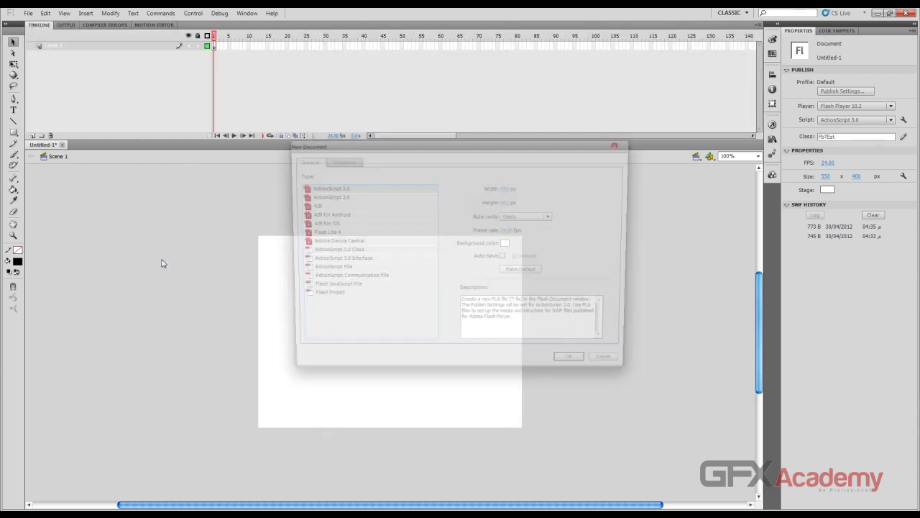
left_click(337, 161)
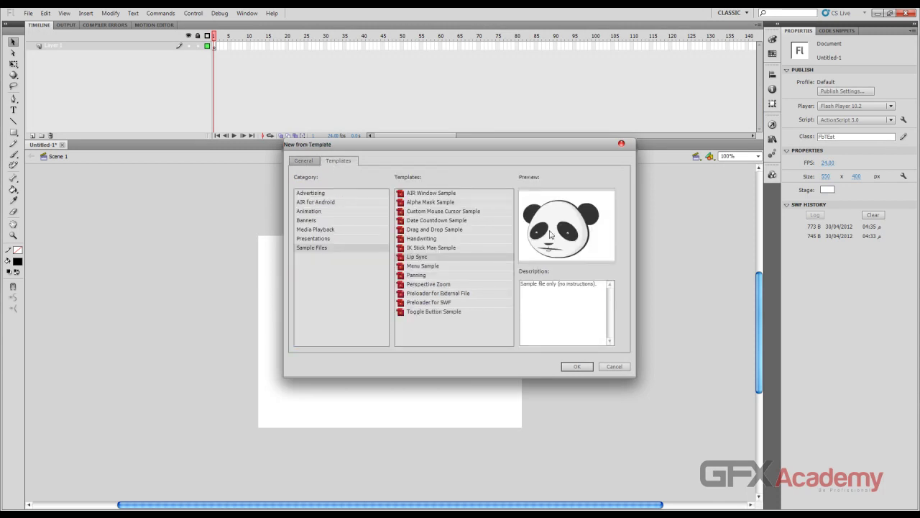
left_click(576, 366)
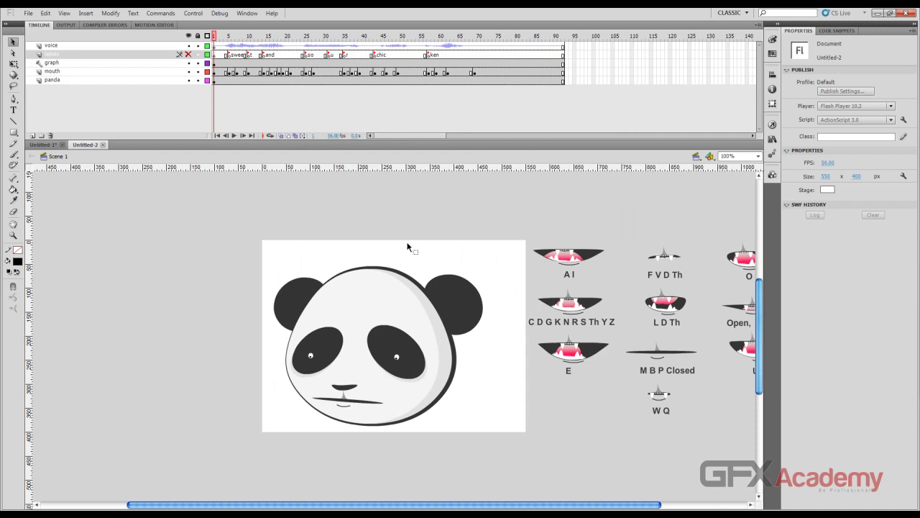
- Enable GIF Image output in the panda document's publish settings and set its playback to Animated
left_click(28, 13)
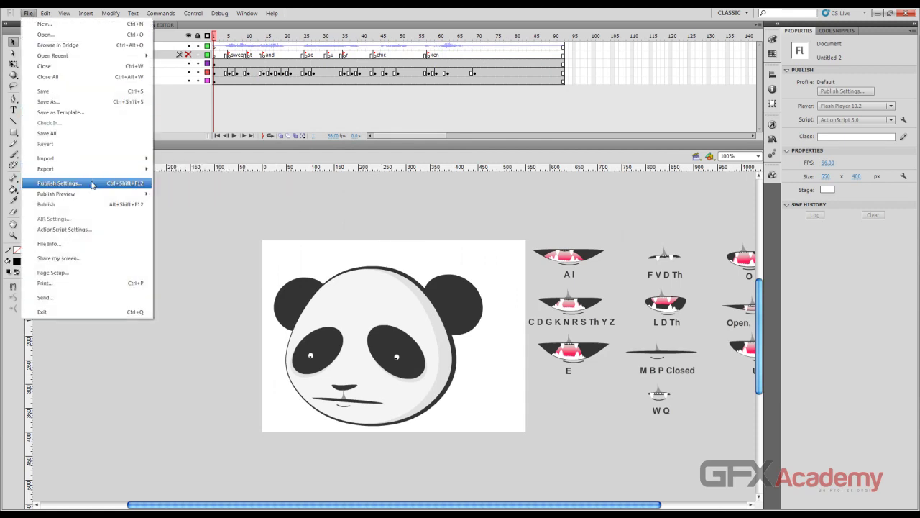
left_click(91, 182)
left_click(352, 193)
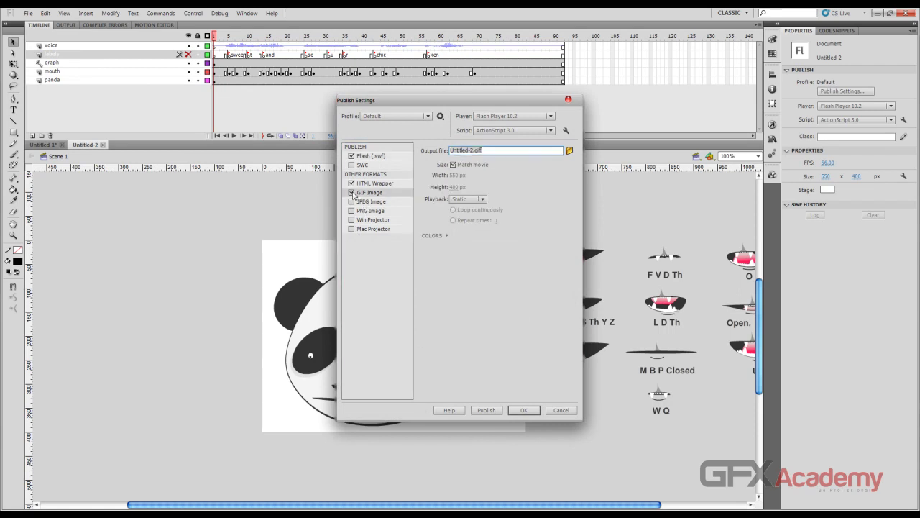
left_click(471, 199)
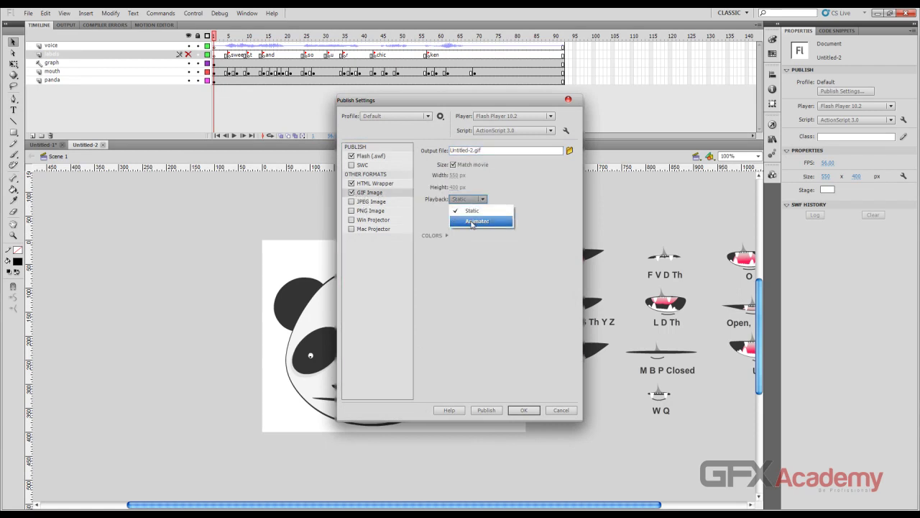
left_click(473, 222)
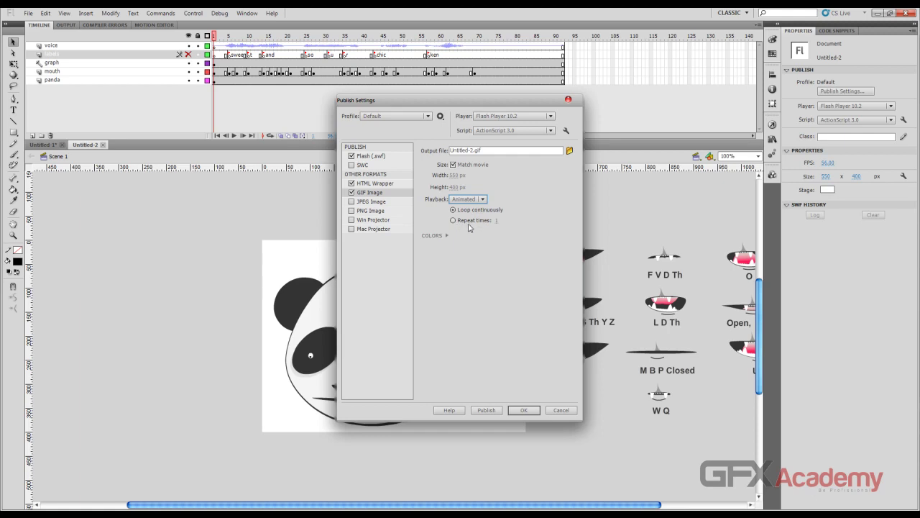
- Review the GIF color options for transparency, dither and palette type, keeping Opaque, None and Web 216
left_click(447, 235)
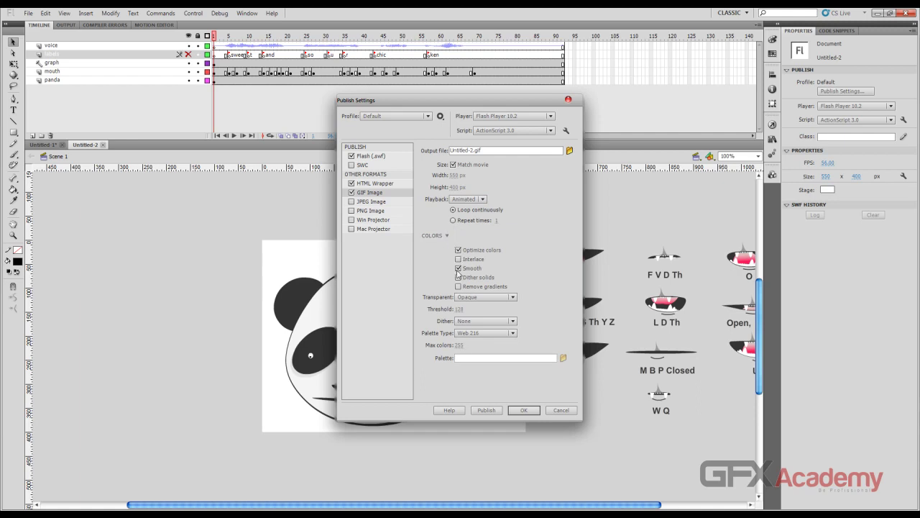
left_click(513, 297)
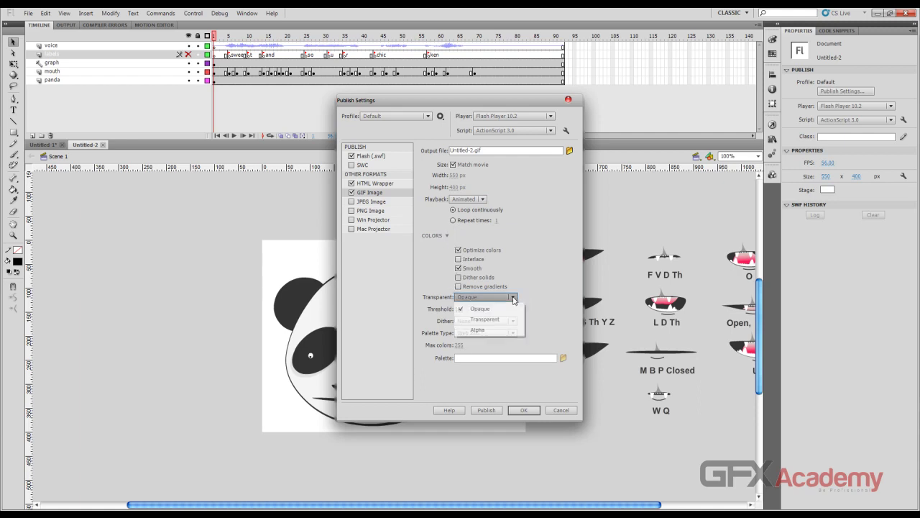
left_click(514, 299)
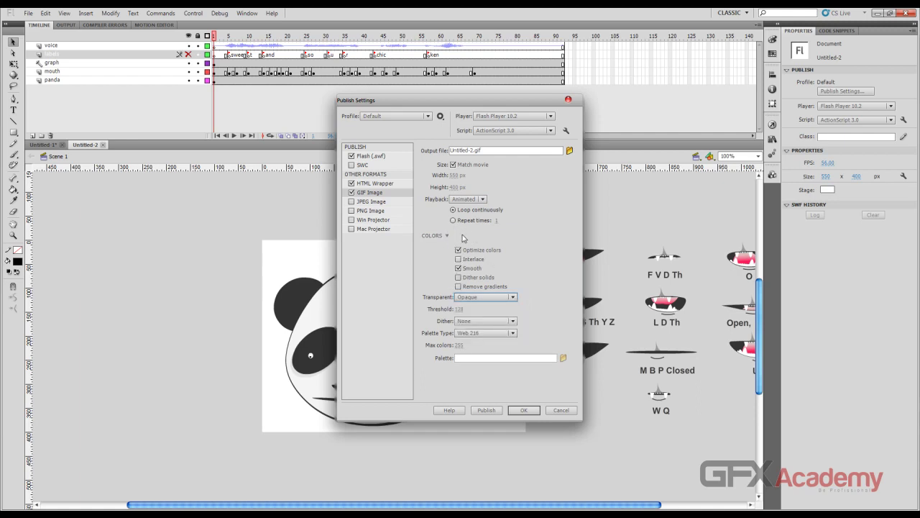
left_click(513, 321)
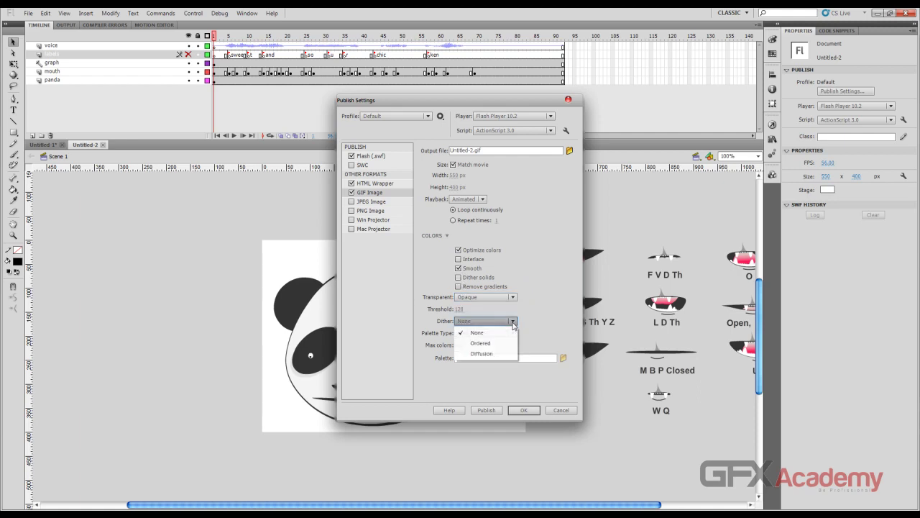
left_click(513, 325)
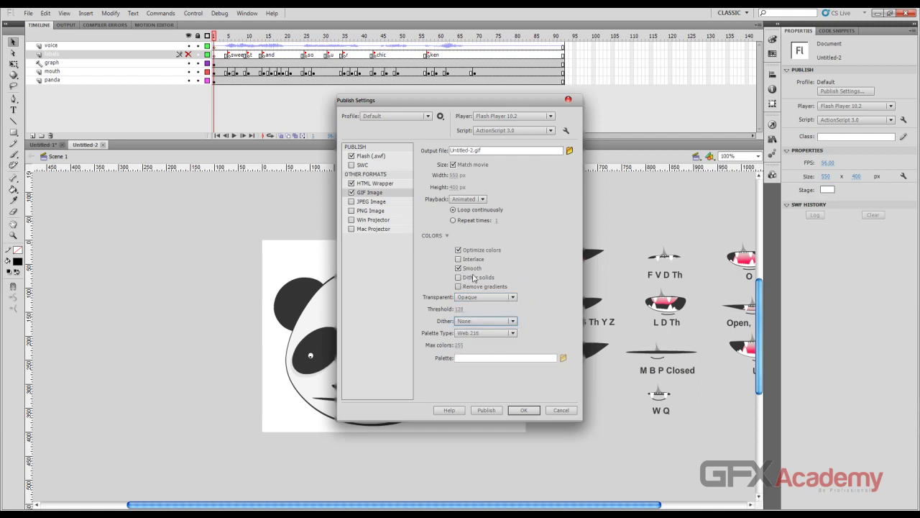
left_click(514, 333)
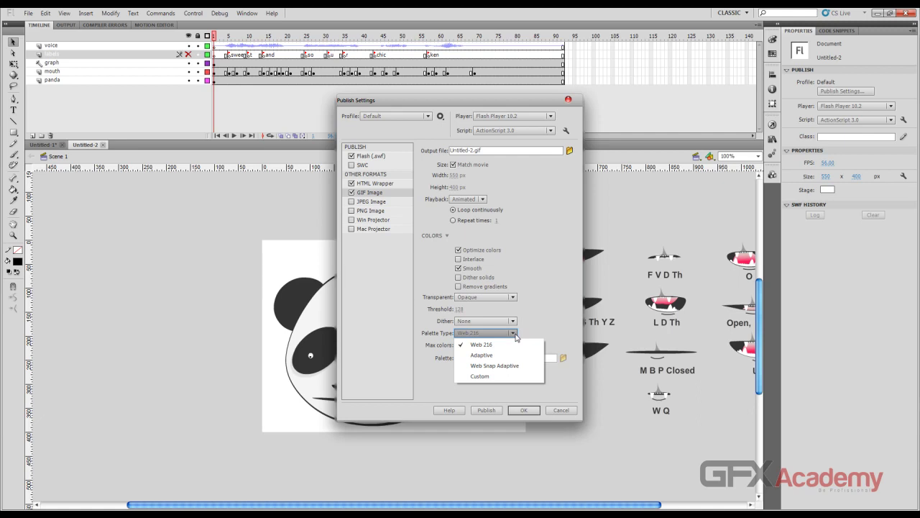
left_click(514, 334)
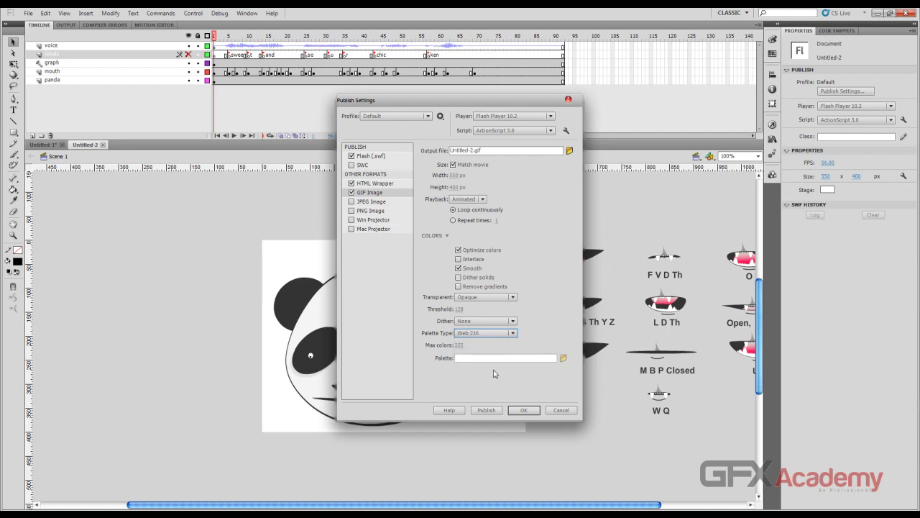
- Publish the panda document, close its publish settings, and check the desktop for the exported files before returning to the document
left_click(486, 409)
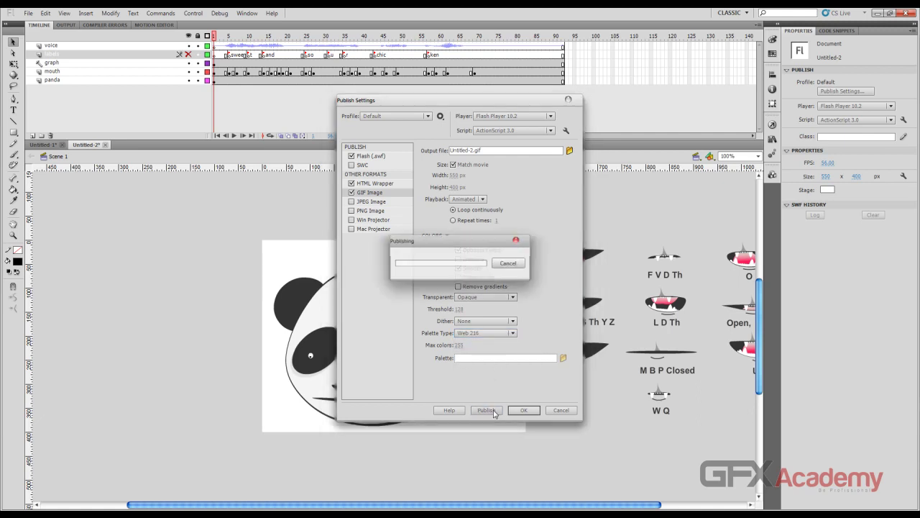
left_click(559, 410)
left_click(877, 14)
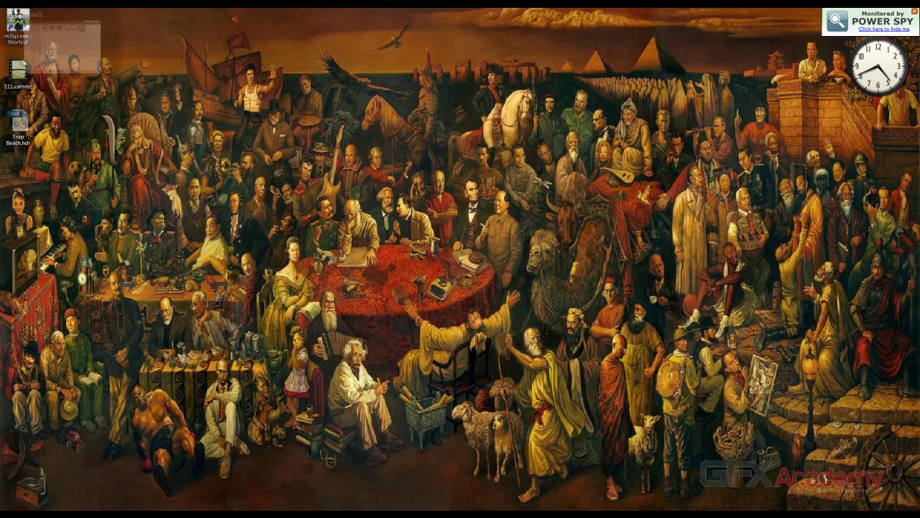
mouse_move(918, 355)
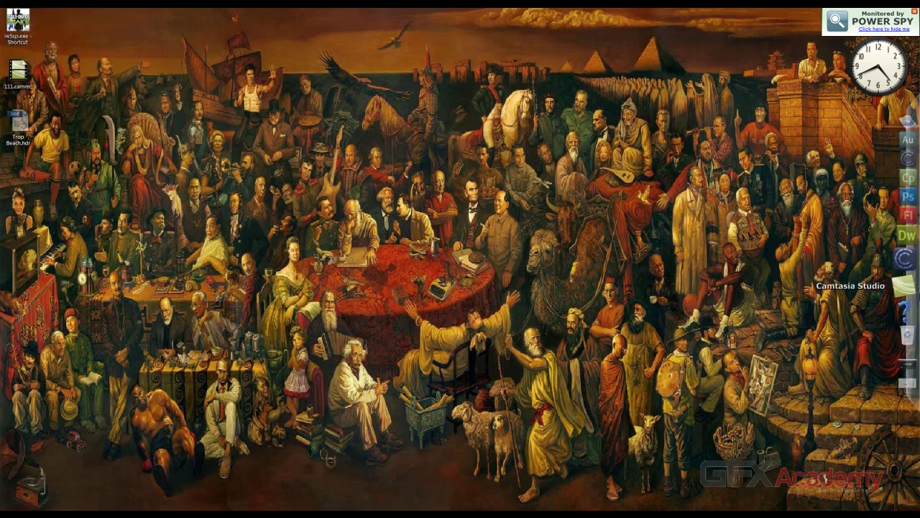
left_click(902, 378)
- Set the GIF Image output destination in the publish settings to Untitled-2.gif on the Desktop
left_click(28, 13)
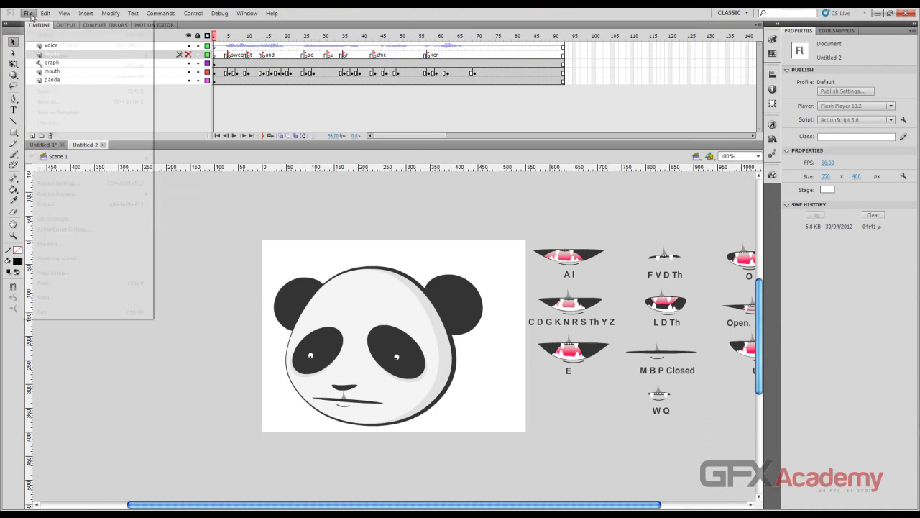
left_click(81, 184)
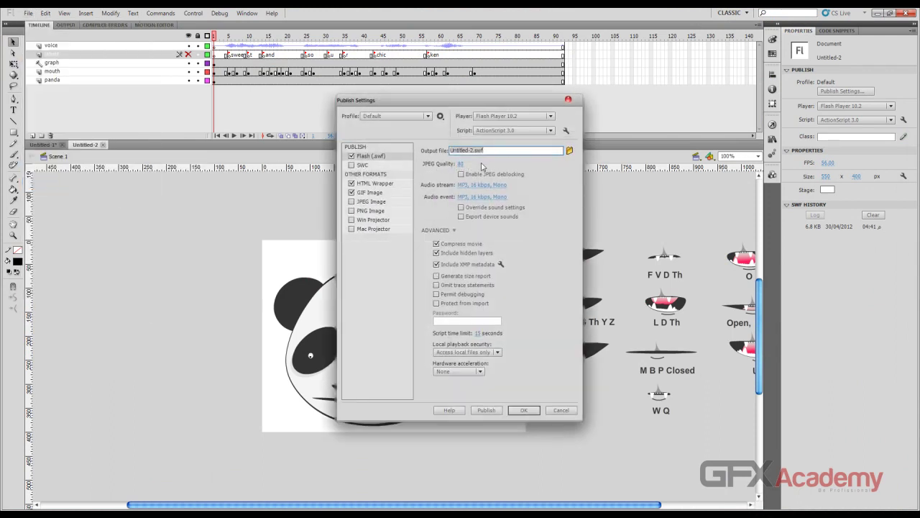
left_click(362, 193)
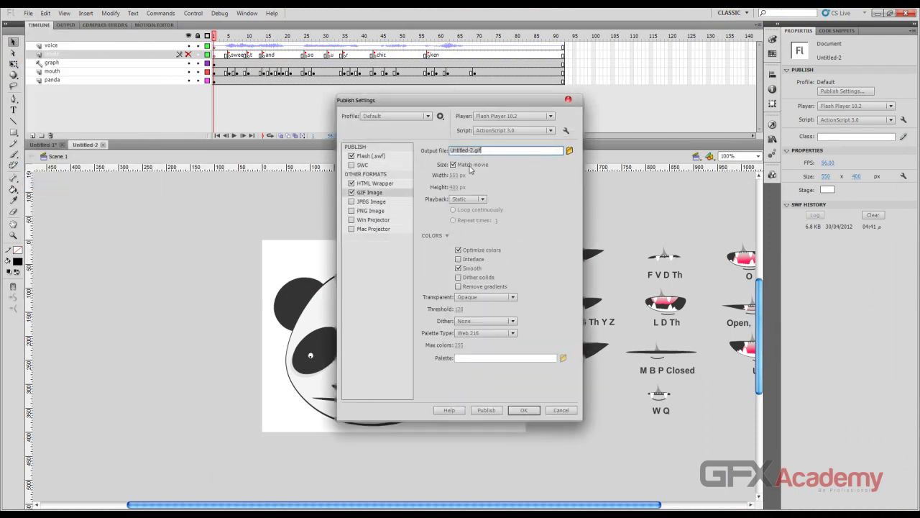
left_click(570, 150)
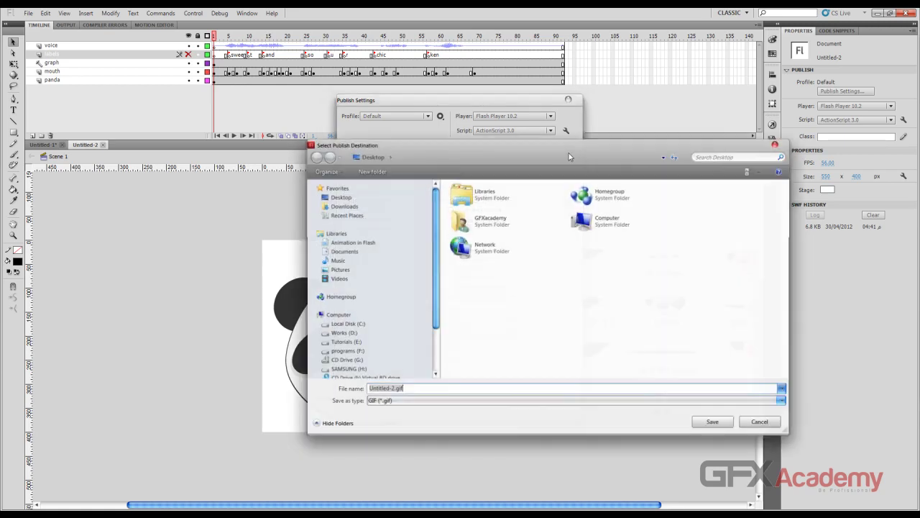
left_click(718, 423)
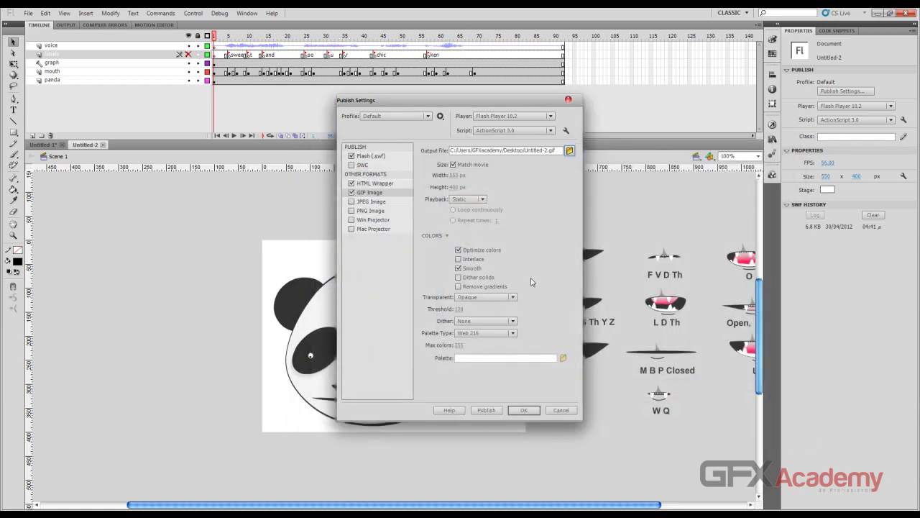
- Set the GIF Image playback to Animated, publish the panda document, and close its publish settings
left_click(485, 195)
left_click(474, 220)
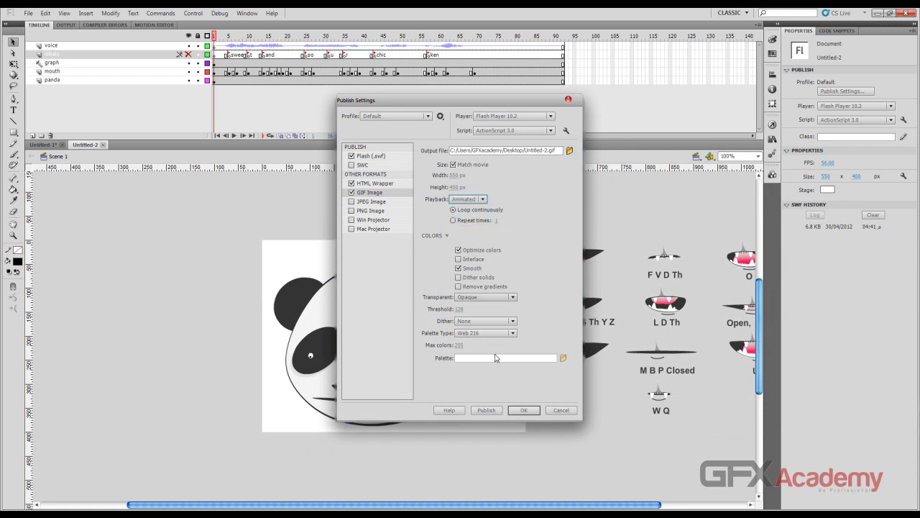
left_click(494, 411)
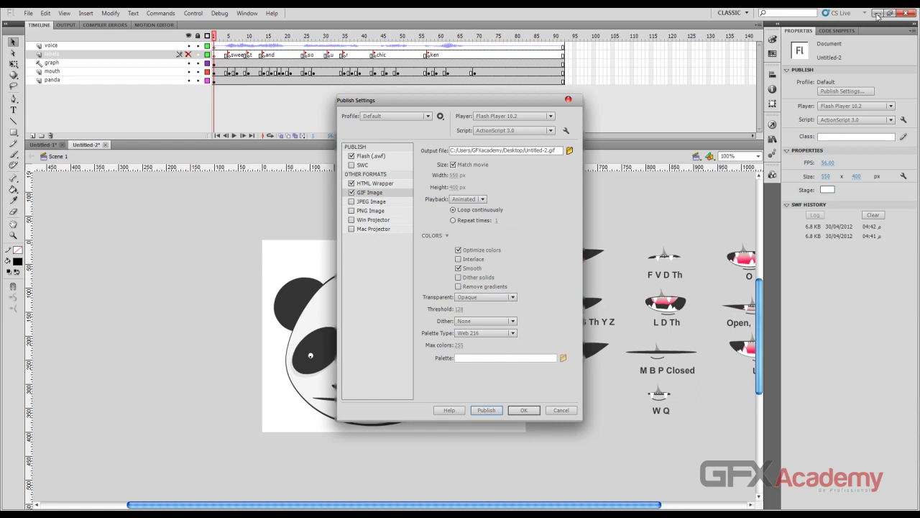
left_click(560, 409)
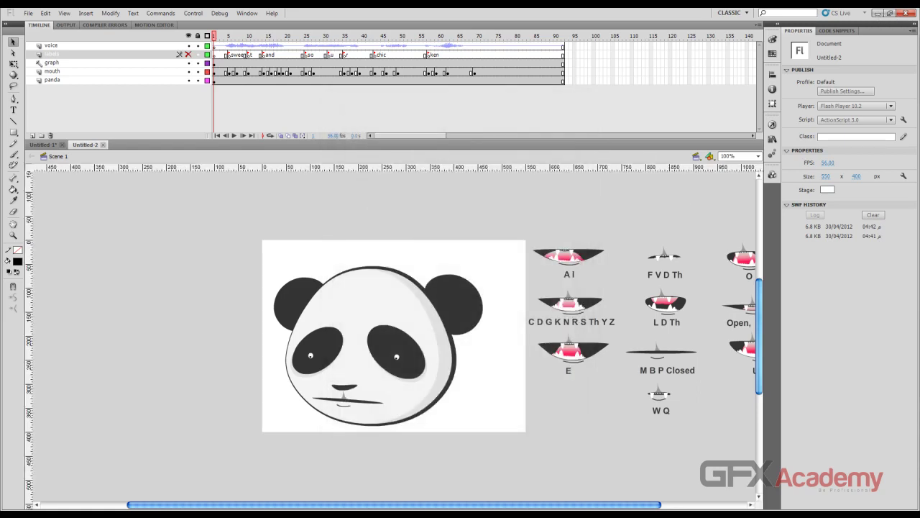
- Switch to the desktop, view the exported Untitled-2.gif in Internet Explorer, and close the browser
left_click(877, 13)
left_click_drag(24, 180, 352, 73)
double_click(352, 73)
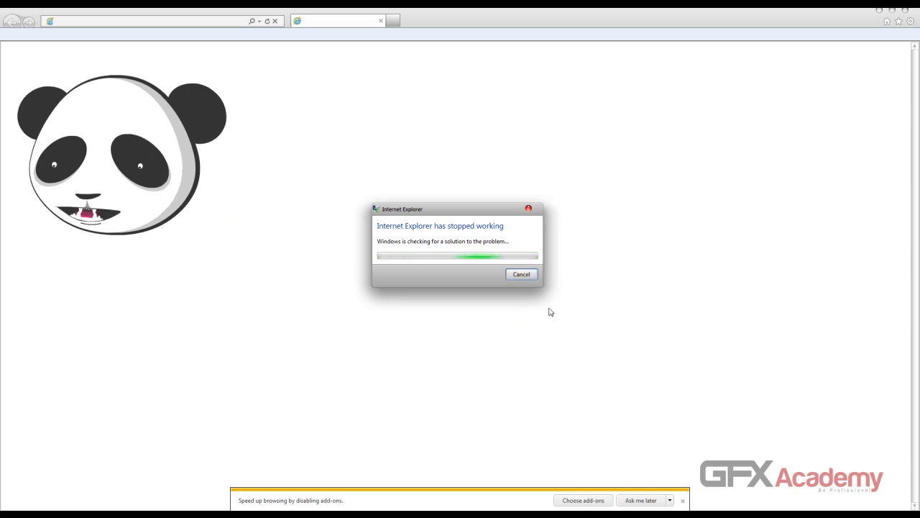
left_click(522, 275)
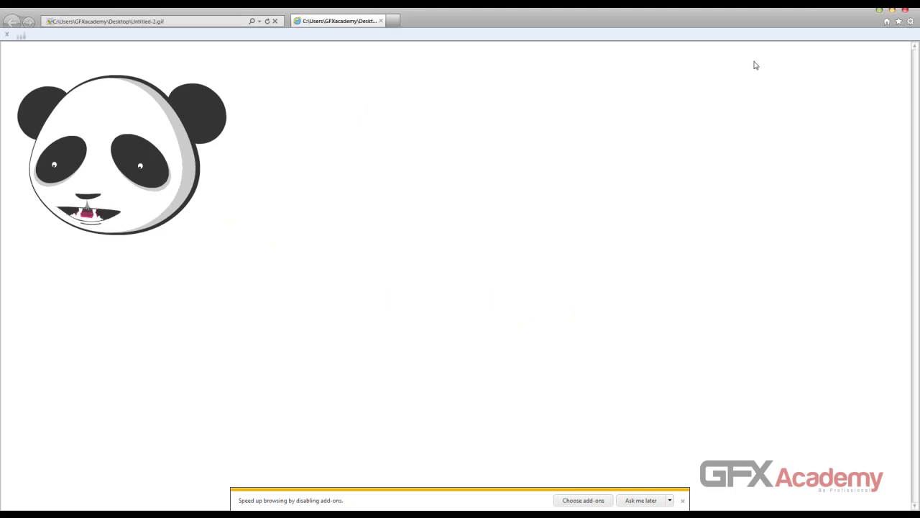
left_click(904, 12)
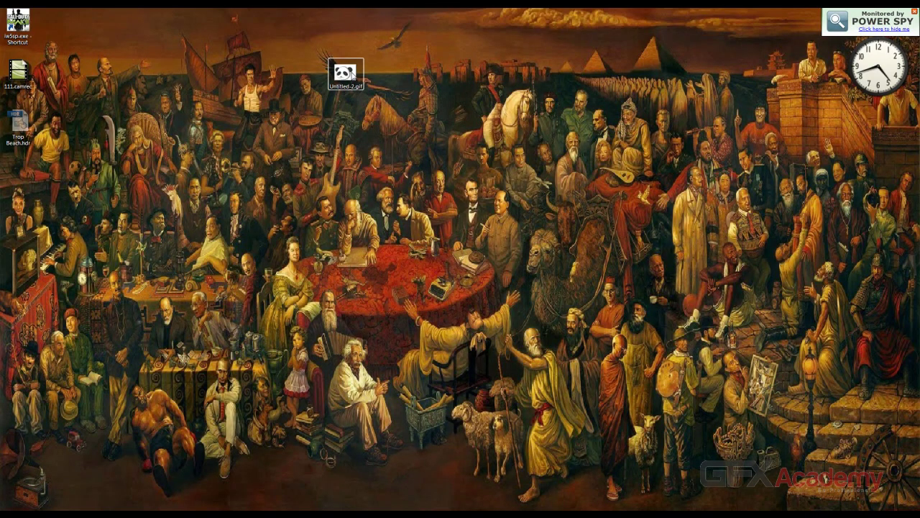
- Check the file properties of Untitled-2.gif on the desktop and move the file to the Recycle Bin
right_click(352, 74)
left_click(433, 297)
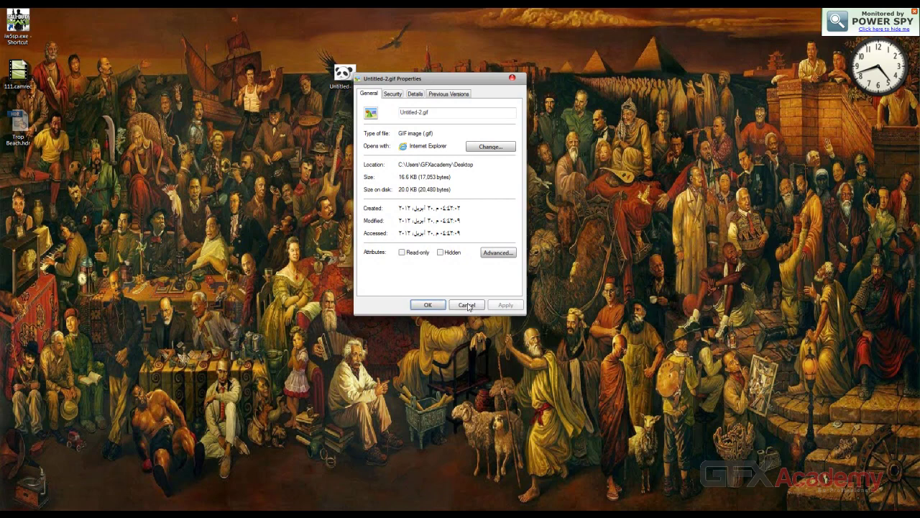
left_click(467, 304)
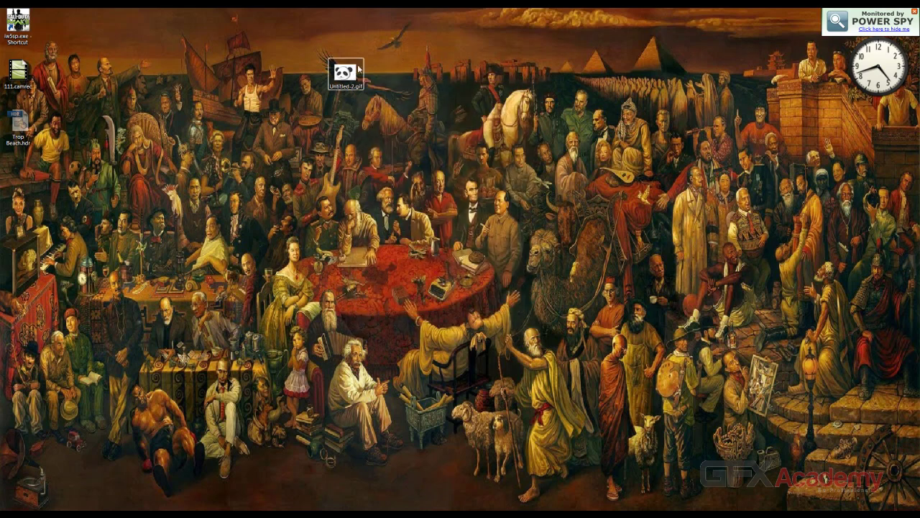
key("Delete")
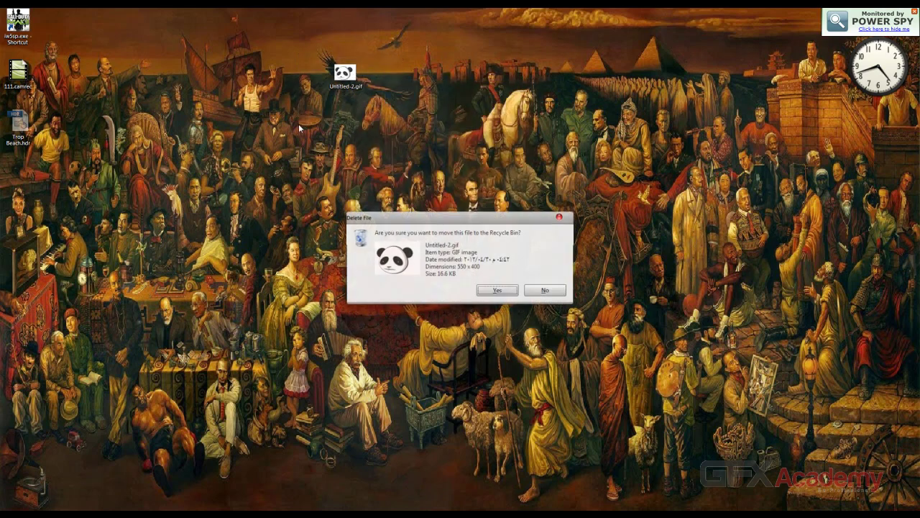
key("Return")
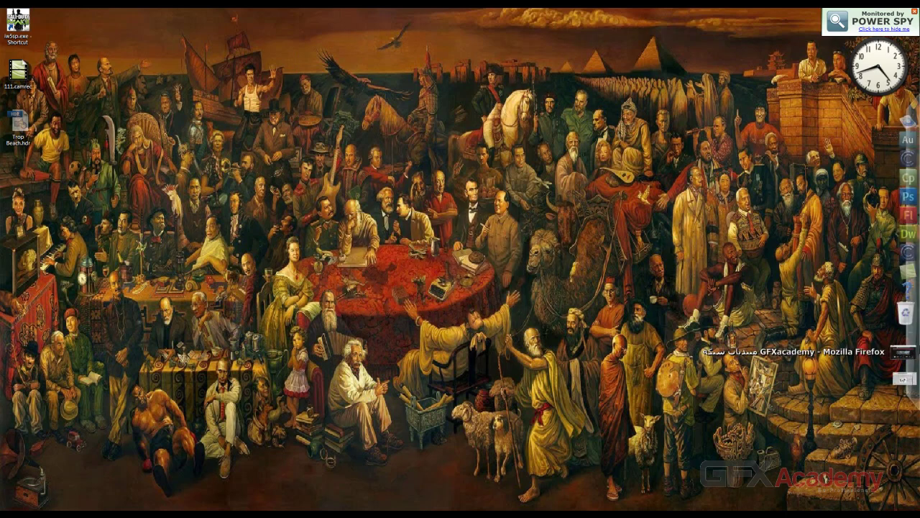
- Return to the panda document in Flash and enable JPEG Image output in its publish settings
left_click(907, 358)
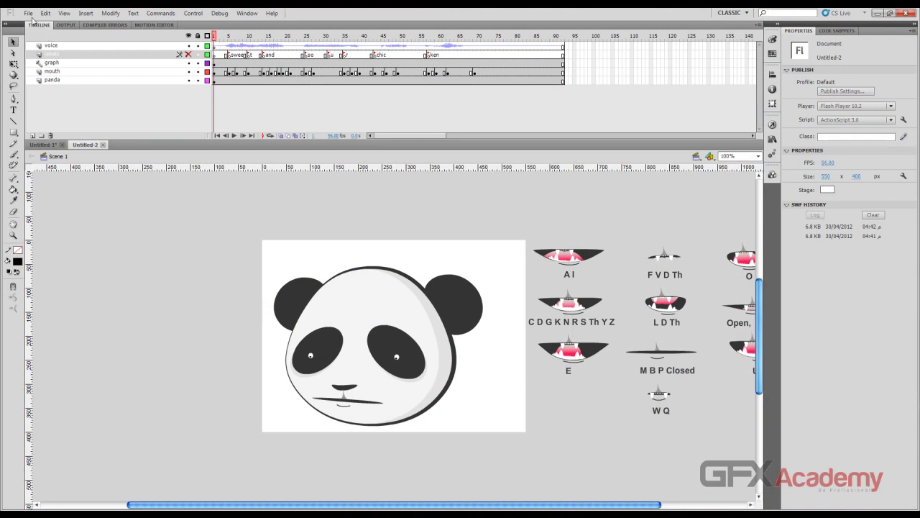
left_click(28, 13)
left_click(72, 183)
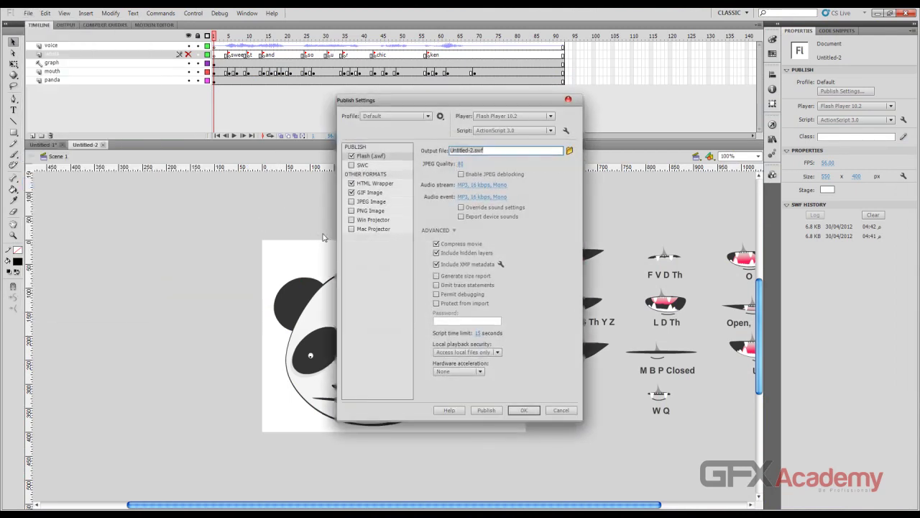
left_click(379, 194)
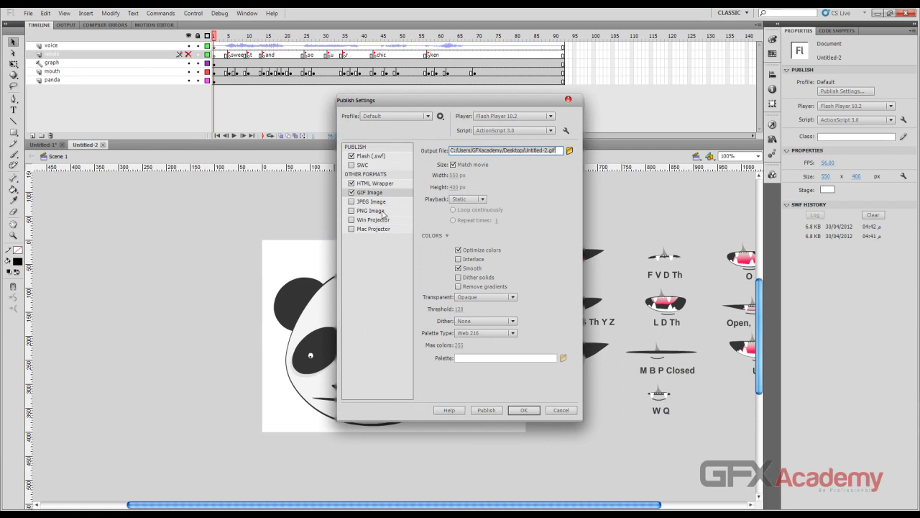
left_click(355, 202)
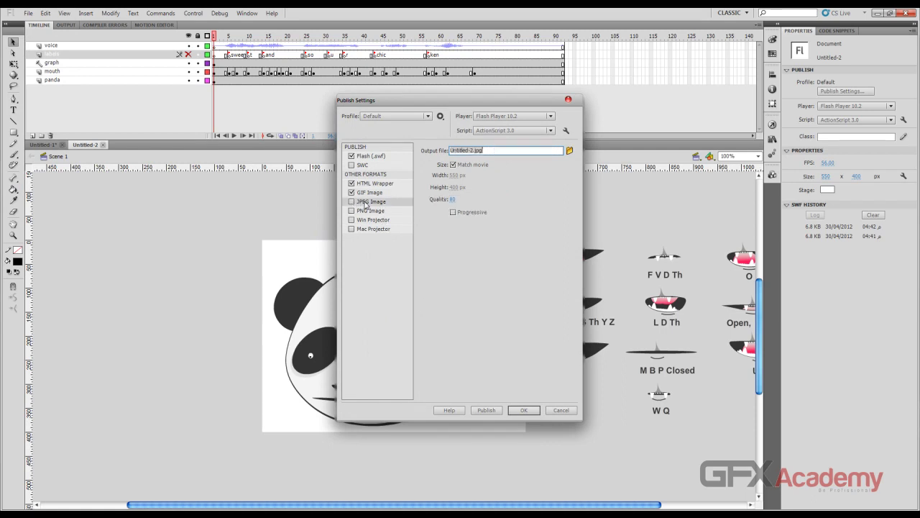
left_click(351, 202)
- Try clearing the JPEG output file name and turning off Match movie, restoring both settings
left_click(454, 151)
key("ctrl+a")
key("BackSpace")
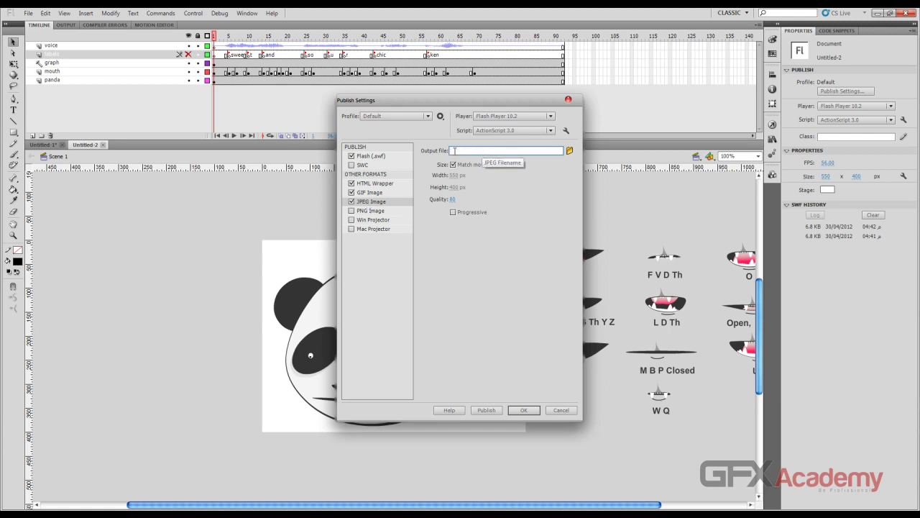
key("ctrl+z")
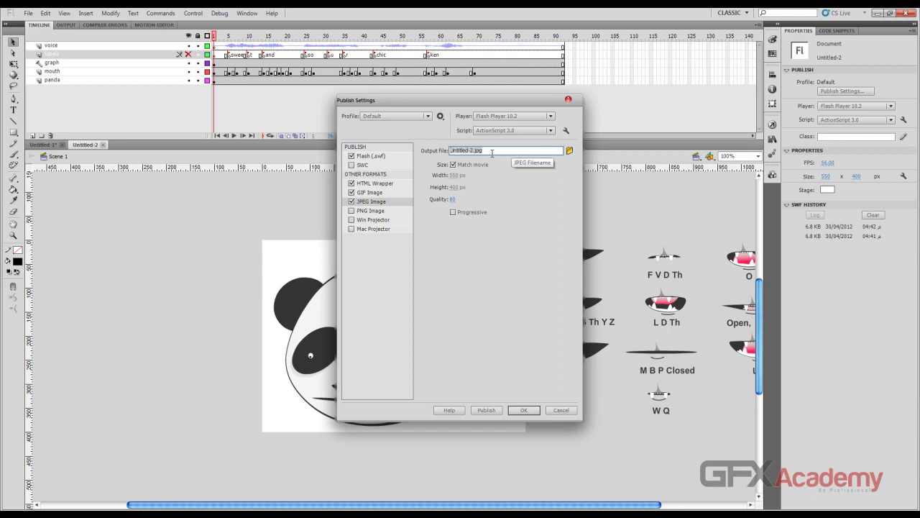
left_click(453, 165)
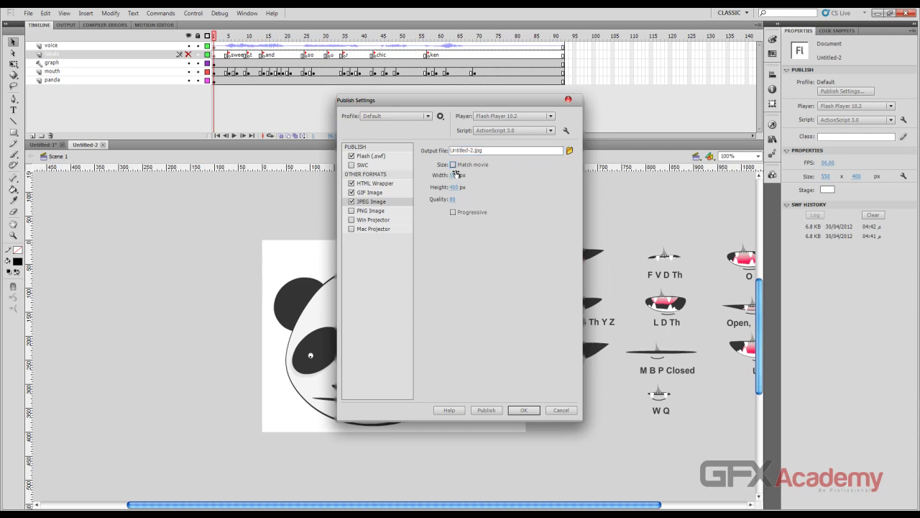
left_click(453, 164)
- Enable PNG Image output and review its bit depth and filter options, keeping 24-bit with Alpha and None
left_click(352, 211)
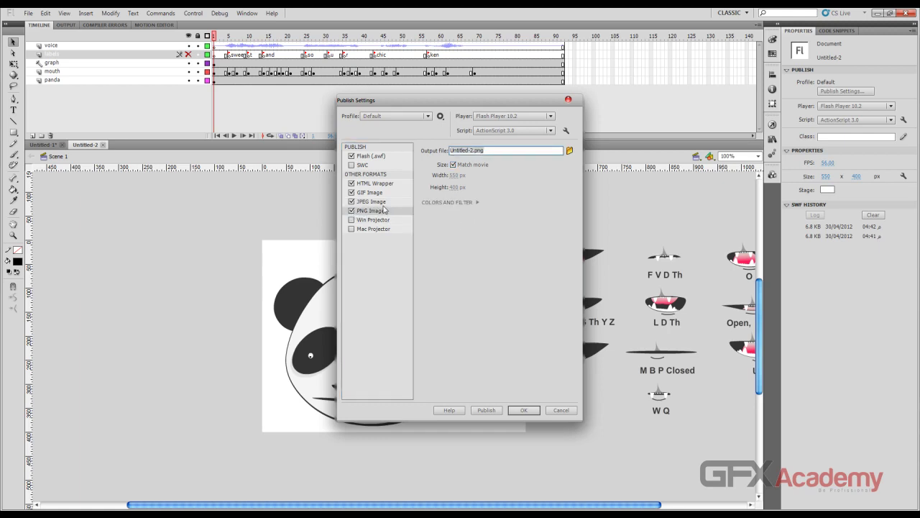
left_click(476, 204)
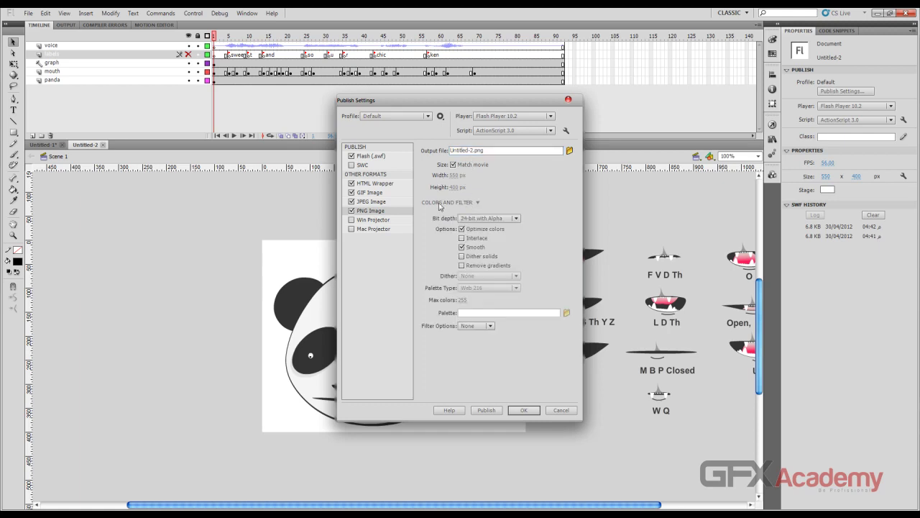
left_click(515, 220)
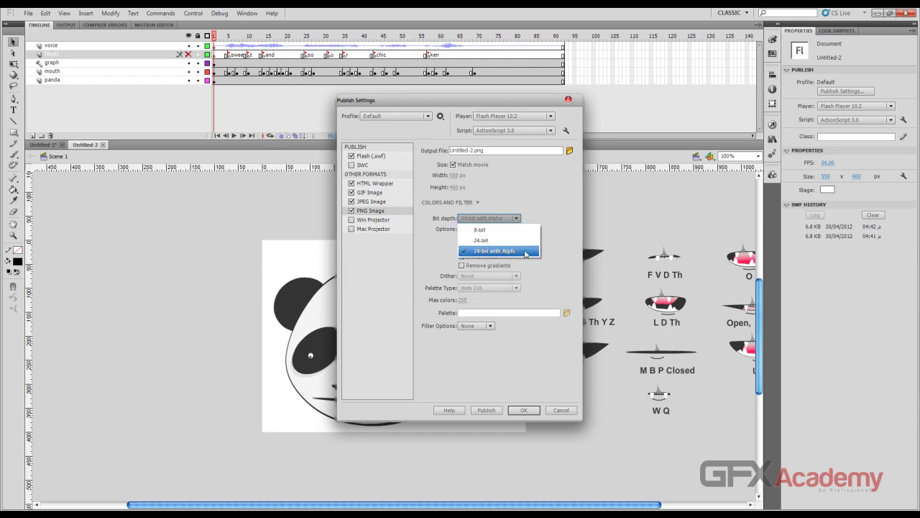
left_click(516, 219)
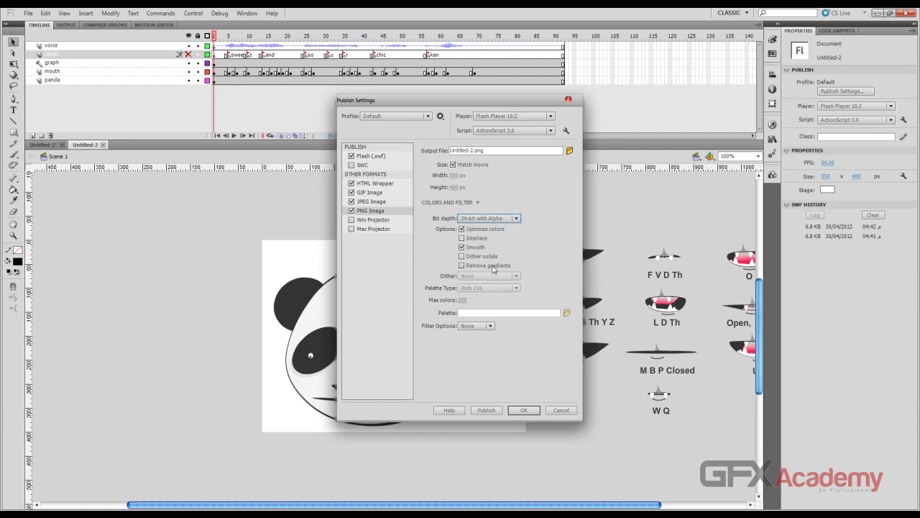
left_click(490, 327)
left_click(492, 327)
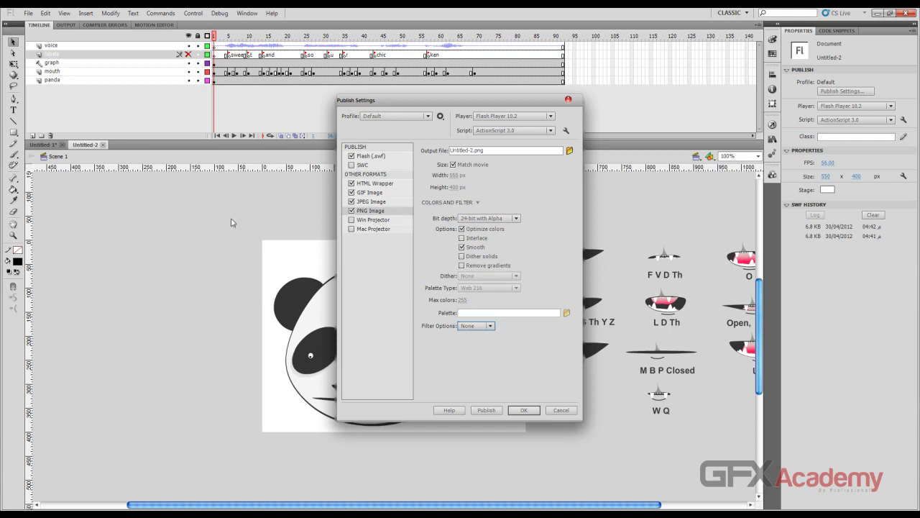
- Enable Win Projector output and set its destination to Defult.exe on the Desktop
left_click(379, 220)
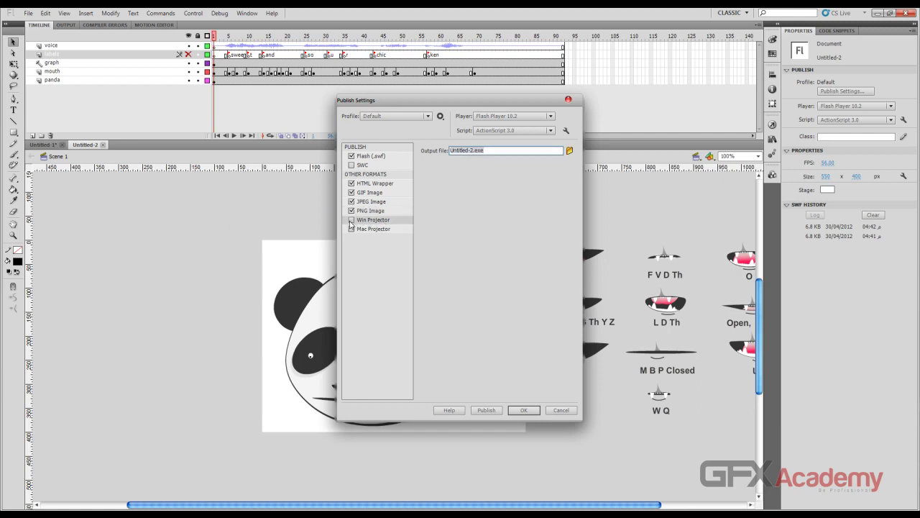
left_click(351, 221)
left_click(479, 151)
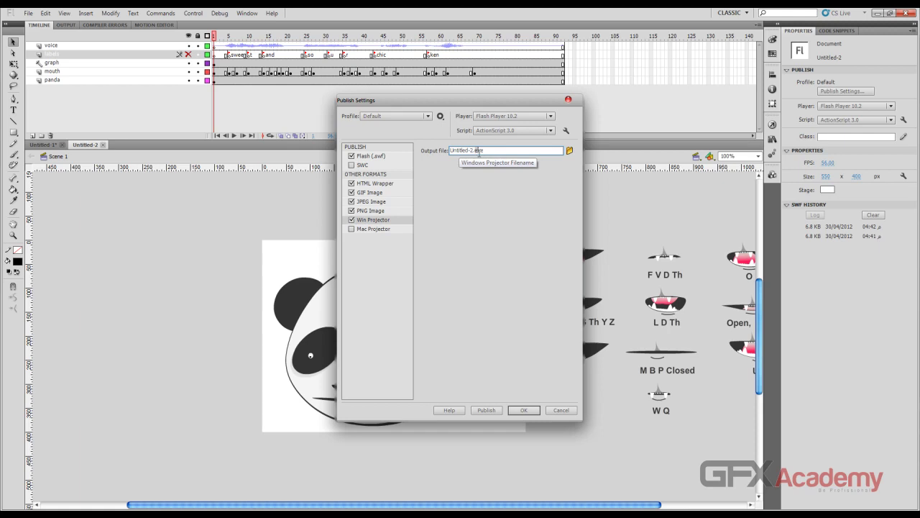
double_click(479, 152)
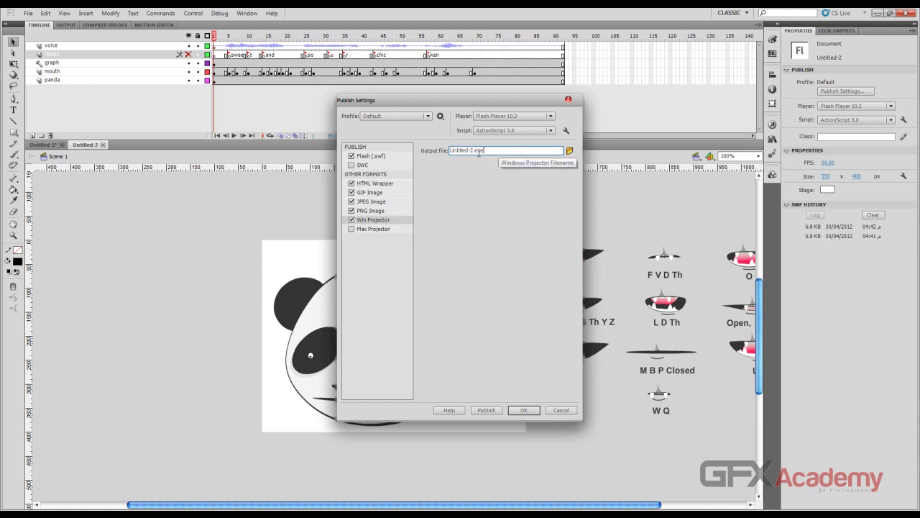
left_click(489, 150)
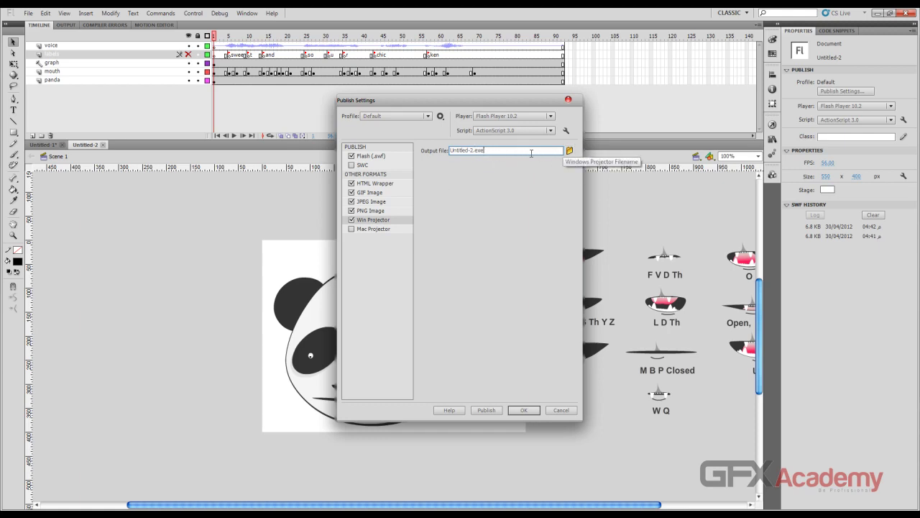
key("shift+Home")
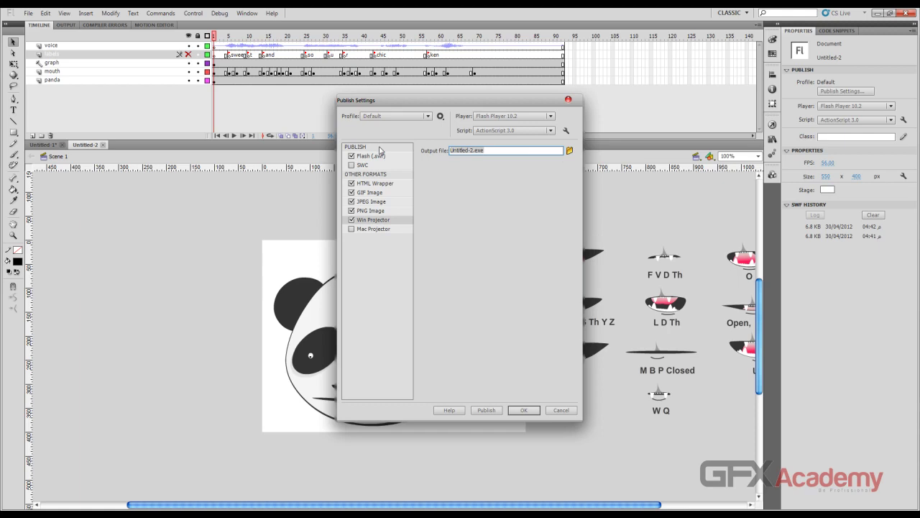
type("Defult")
left_click(569, 149)
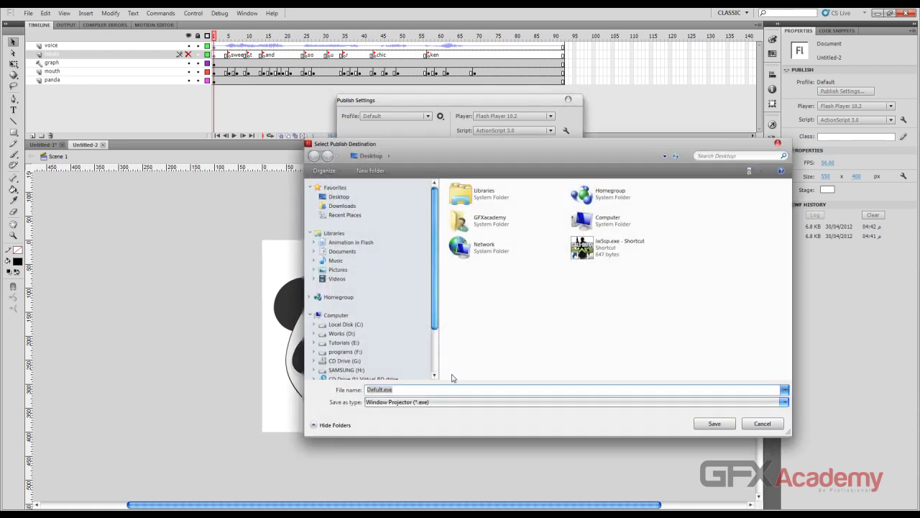
left_click(719, 423)
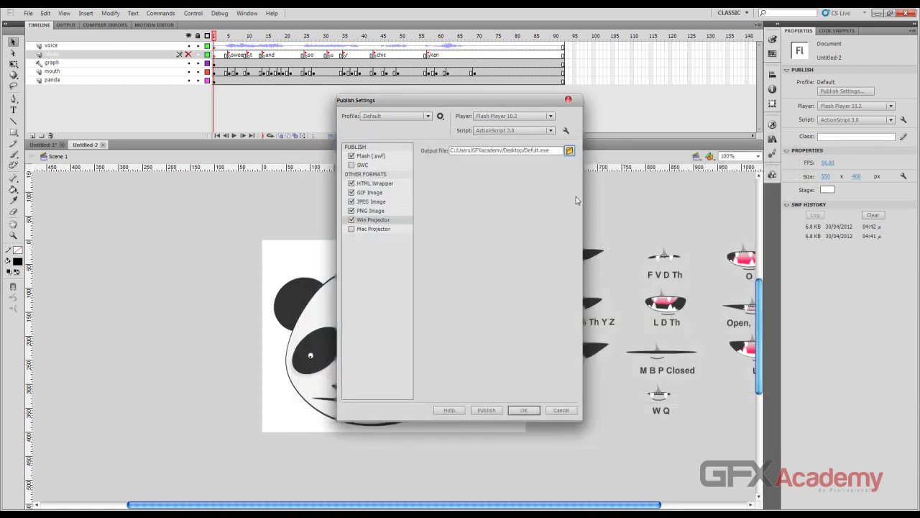
- Set the PNG and JPEG Image output destinations to Untitled-2.png and Untitled-2.jpg on the Desktop
left_click(368, 211)
left_click(569, 150)
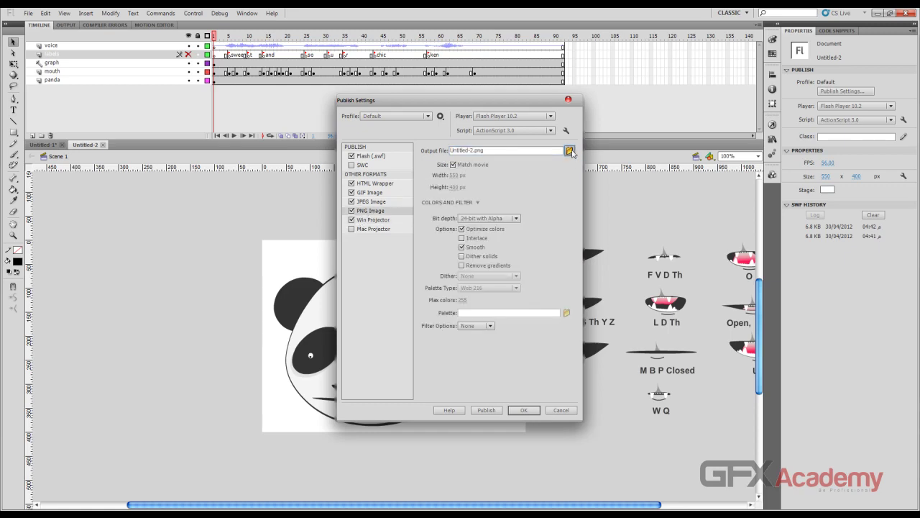
left_click(713, 423)
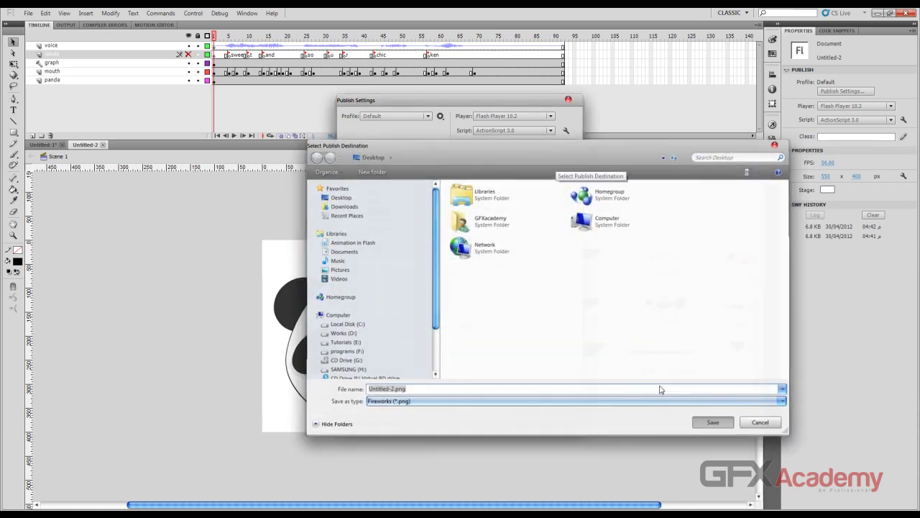
left_click(377, 202)
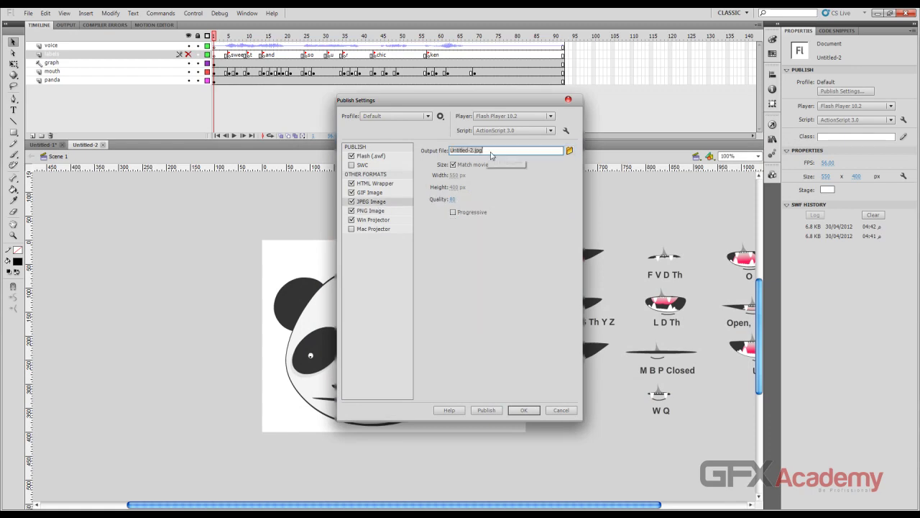
left_click(570, 150)
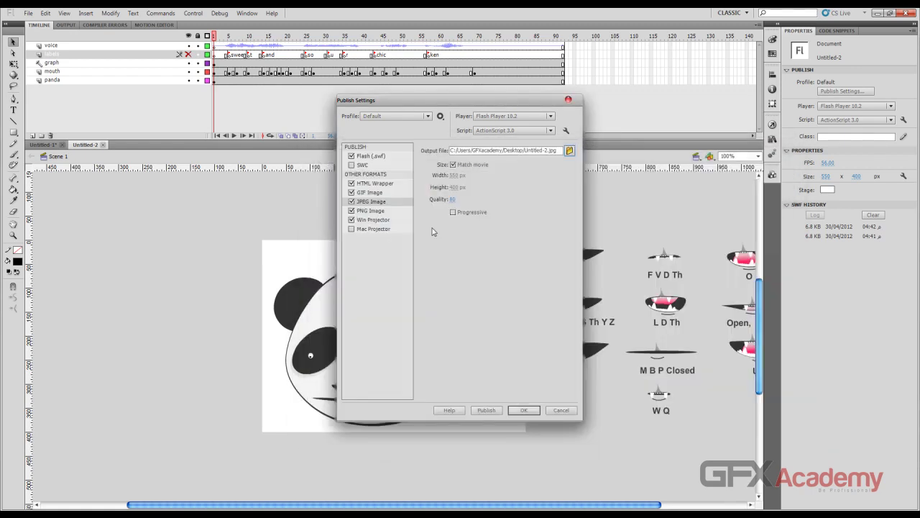
left_click(714, 423)
- Set the HTML Wrapper and Flash output destinations to Untitled-2.html and Untitled-2.swf on the Desktop
left_click(382, 192)
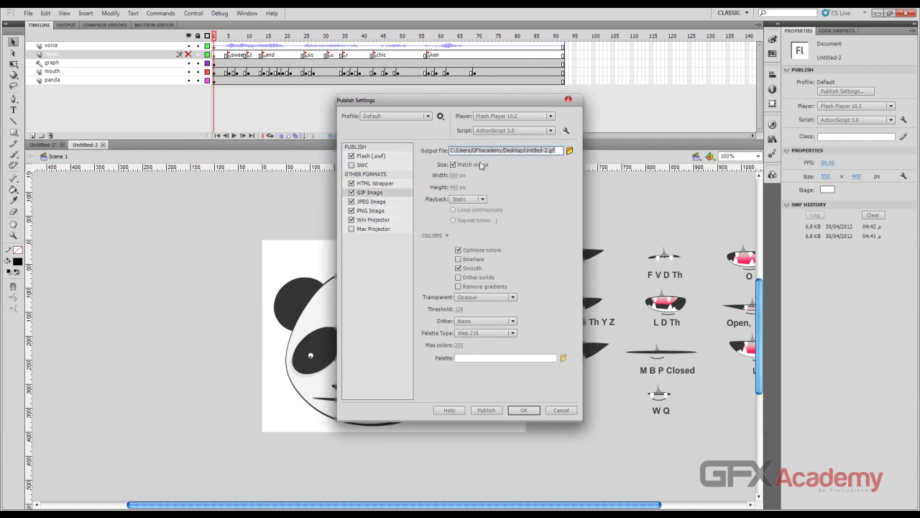
left_click(367, 184)
left_click(570, 151)
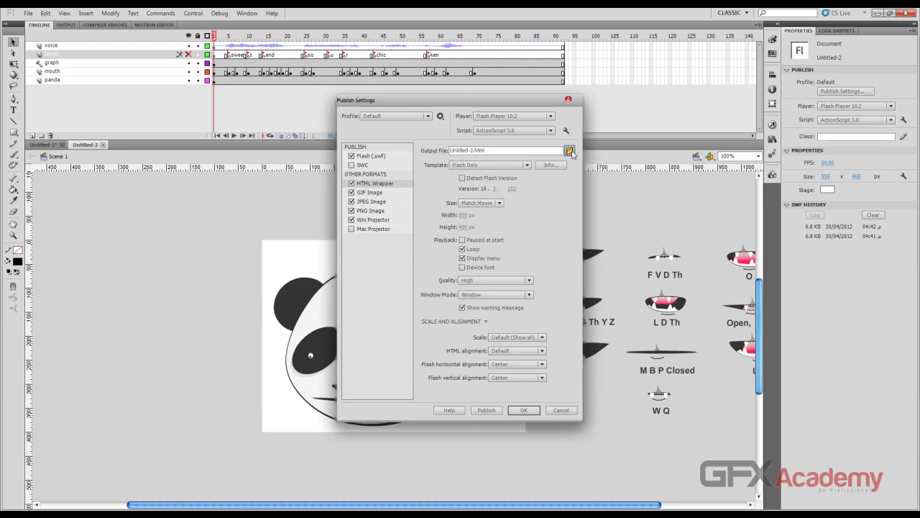
left_click(712, 423)
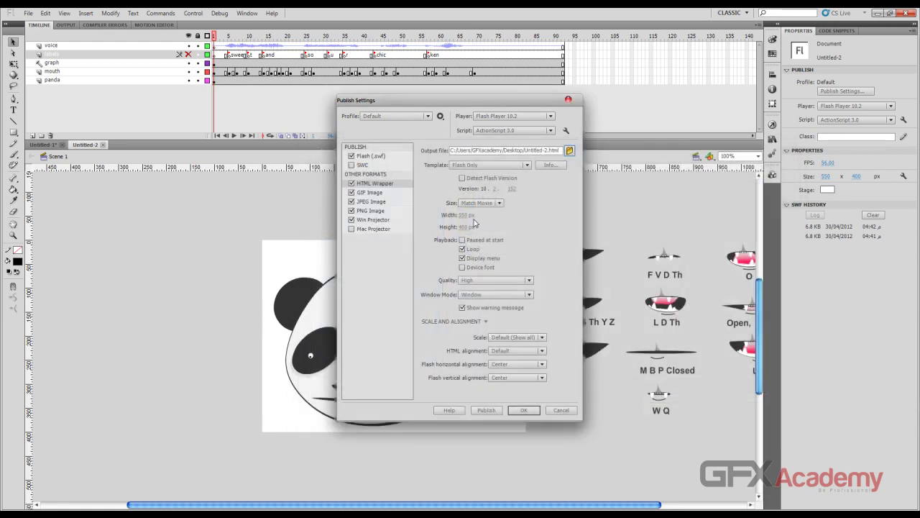
left_click(368, 157)
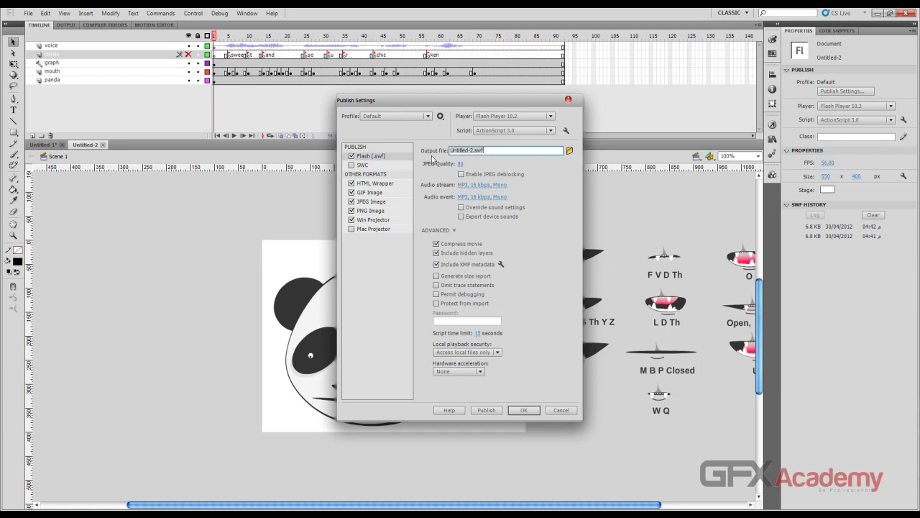
left_click(569, 150)
left_click(713, 425)
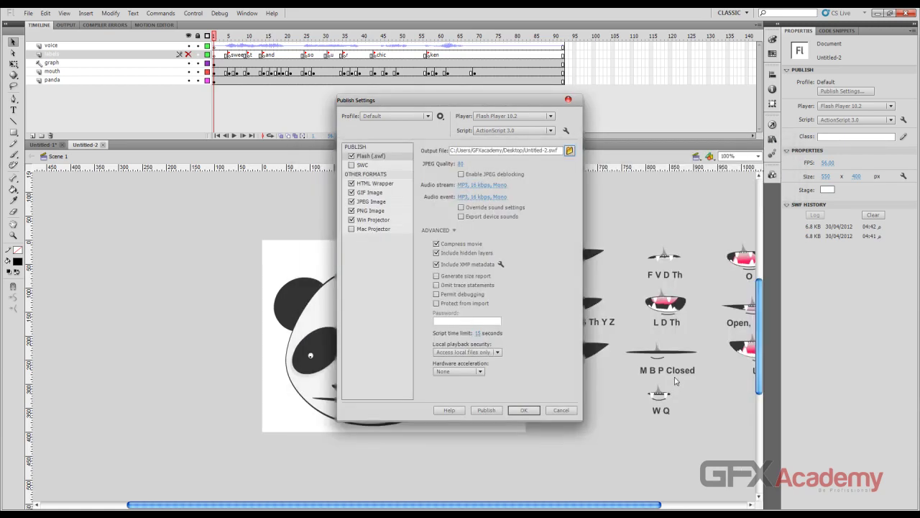
- Enable Mac Projector output and set its destination to index.app on the Desktop
left_click(372, 192)
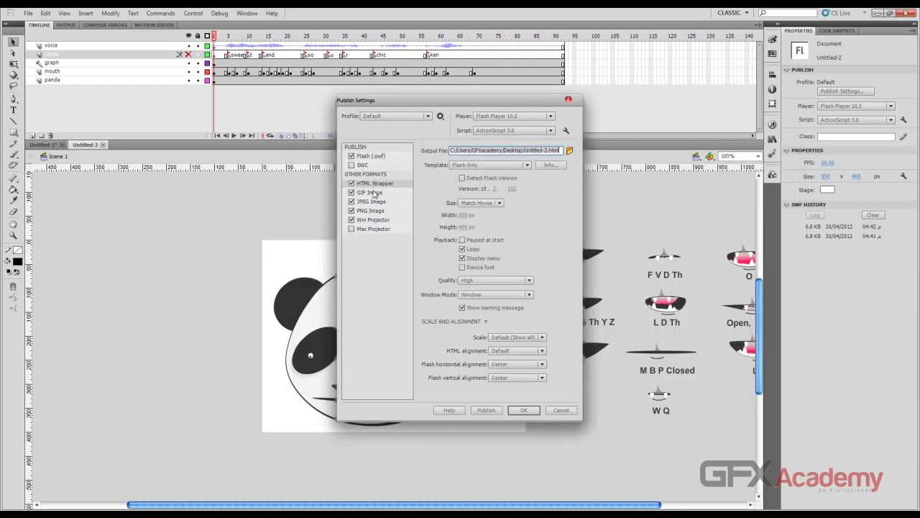
left_click(374, 202)
left_click(377, 211)
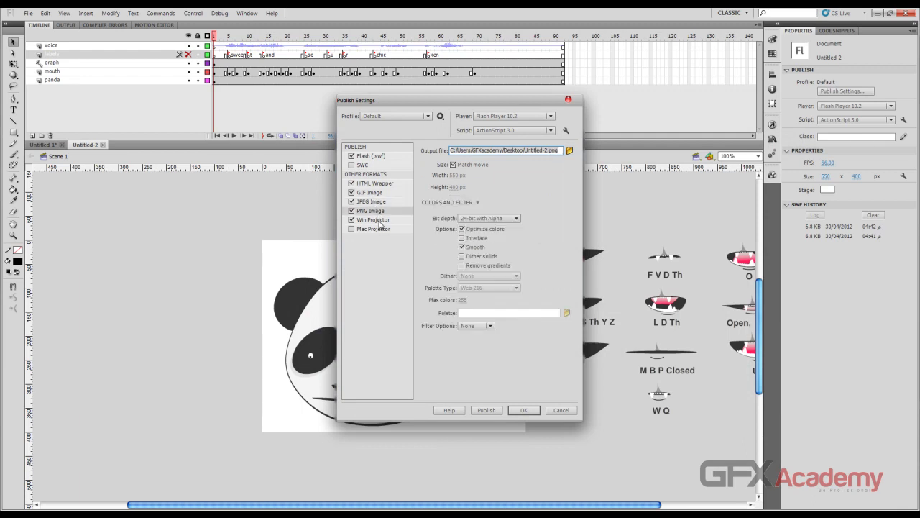
left_click(379, 220)
left_click(368, 230)
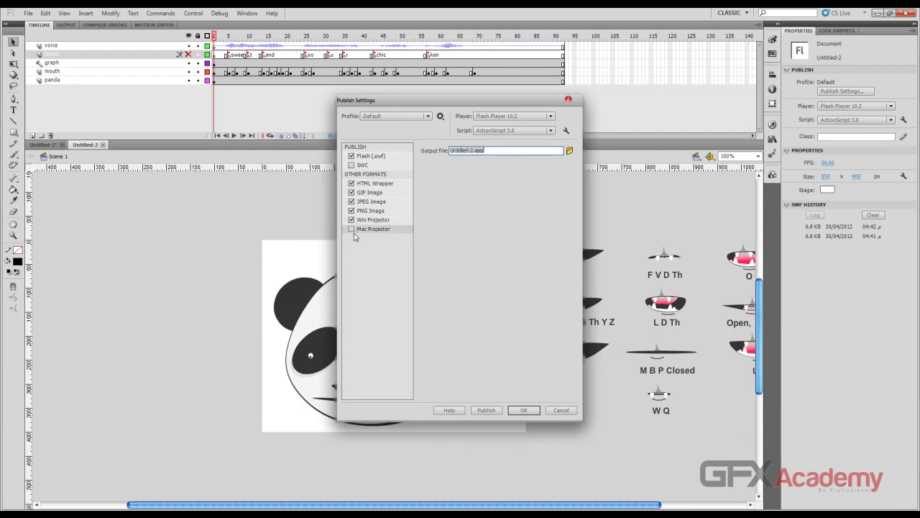
left_click(350, 229)
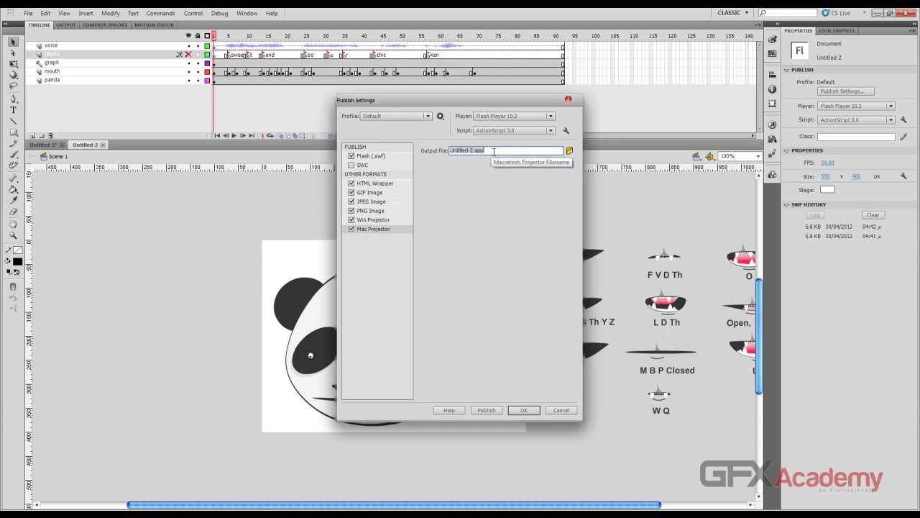
key("BackSpace")
left_click(569, 151)
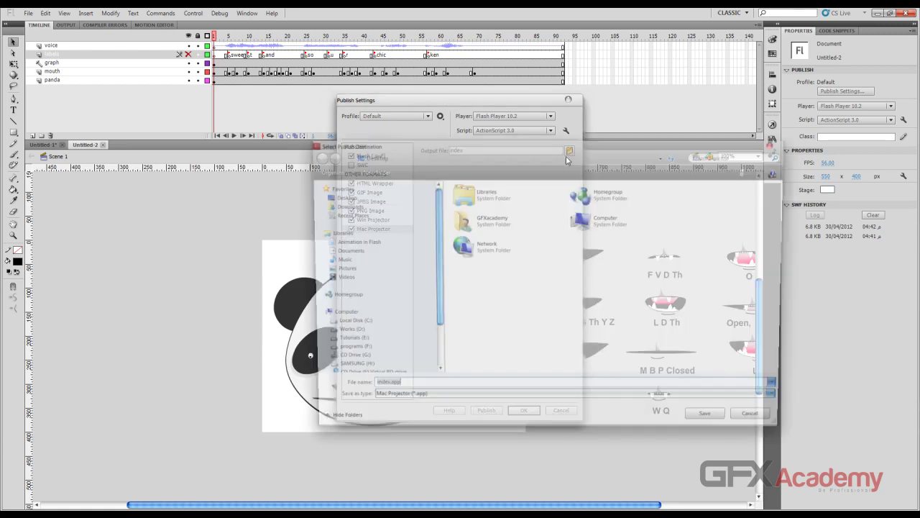
left_click(702, 425)
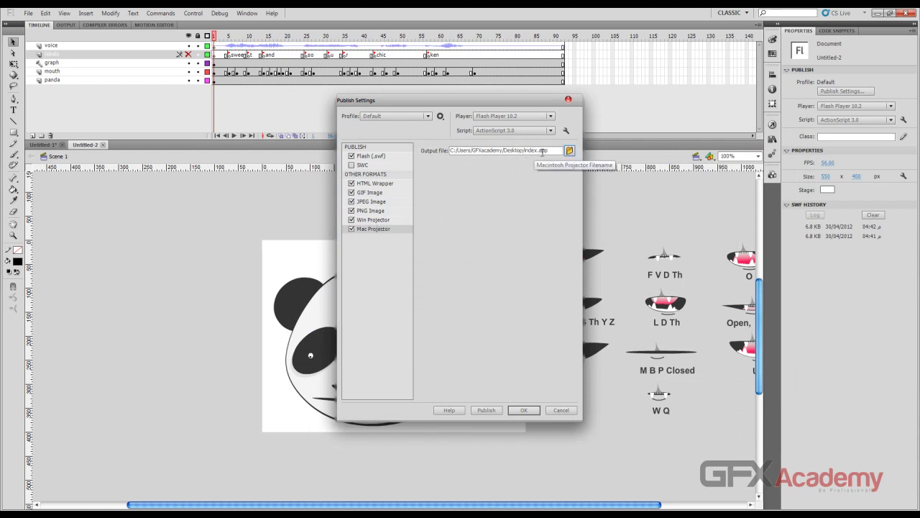
- Publish all enabled formats, accept the publish settings and minimize Flash to reach the Desktop
left_click(486, 411)
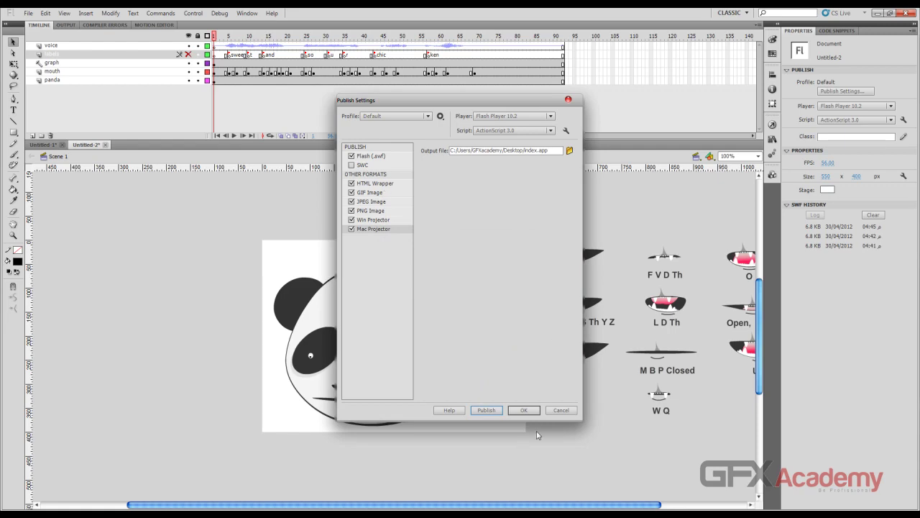
left_click(524, 409)
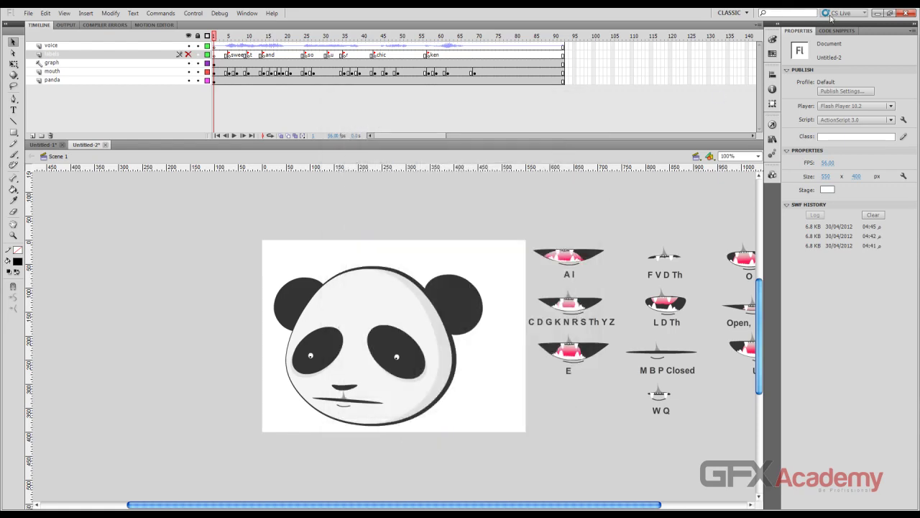
left_click(878, 13)
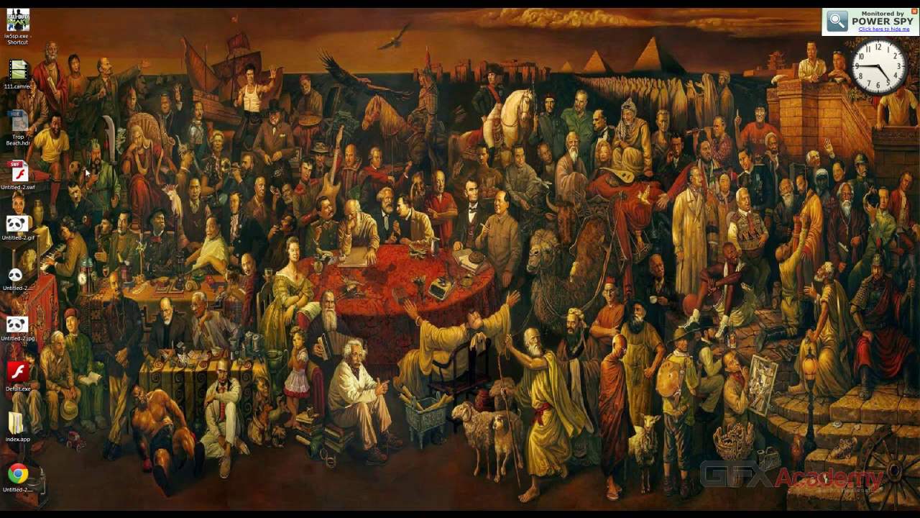
- Move the published files together to the middle of the Desktop, and open Untitled-2.swf to check it, closing it again
left_click_drag(59, 162, 11, 490)
left_click_drag(274, 165, 419, 124)
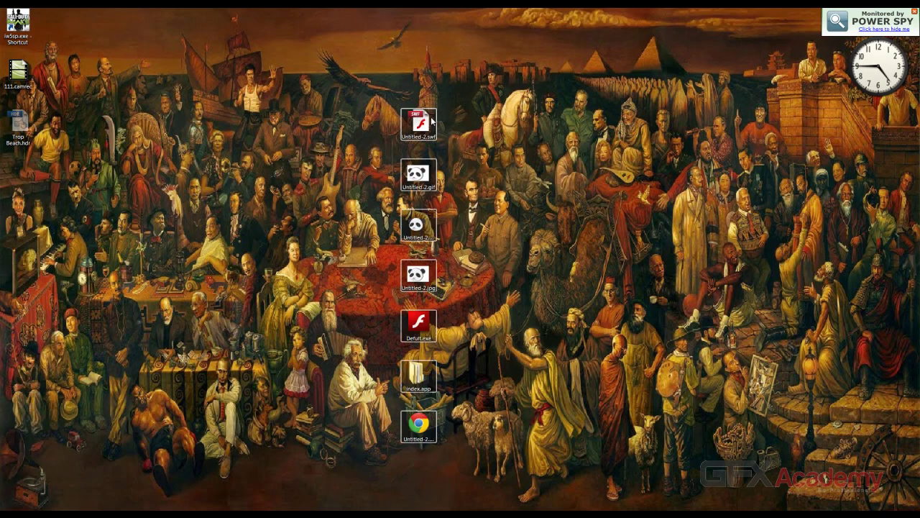
double_click(421, 124)
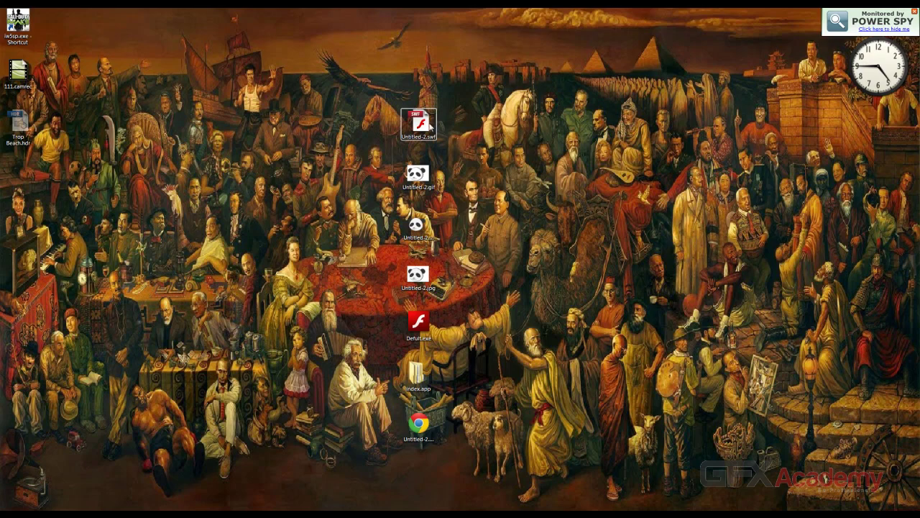
left_click(264, 23)
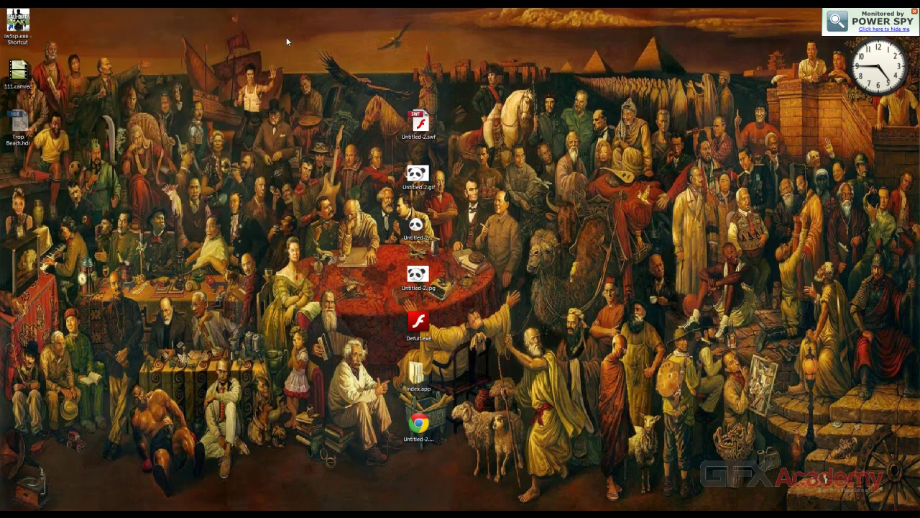
- Open the published Untitled-2.gif and Untitled-2.png one after the other to check the panda image, closing each viewer
double_click(415, 176)
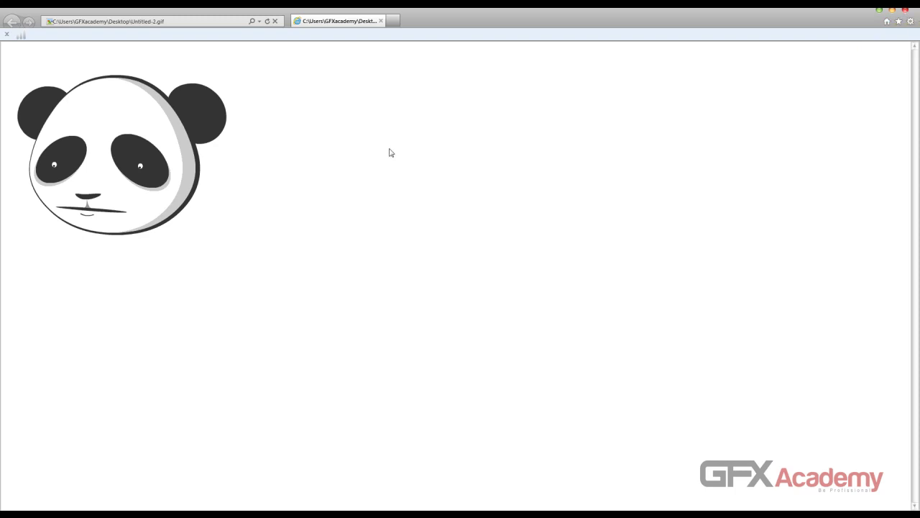
left_click(905, 10)
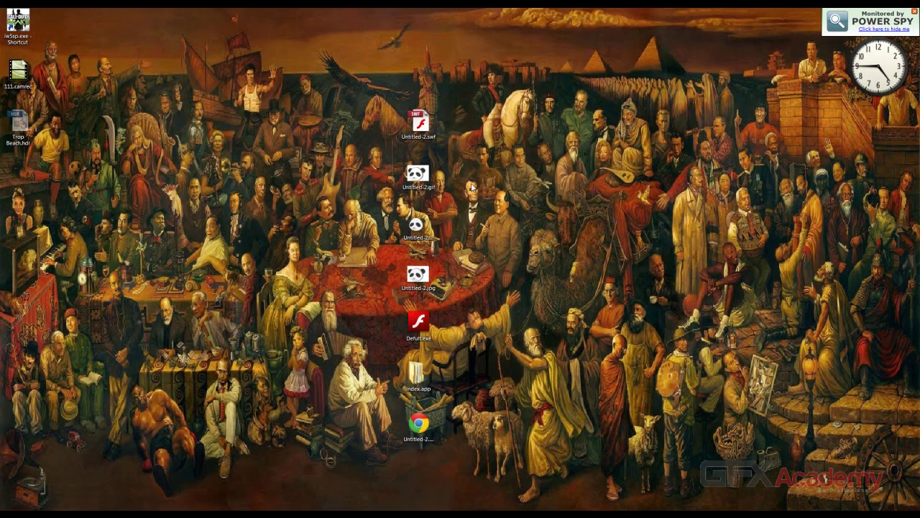
left_click(419, 232)
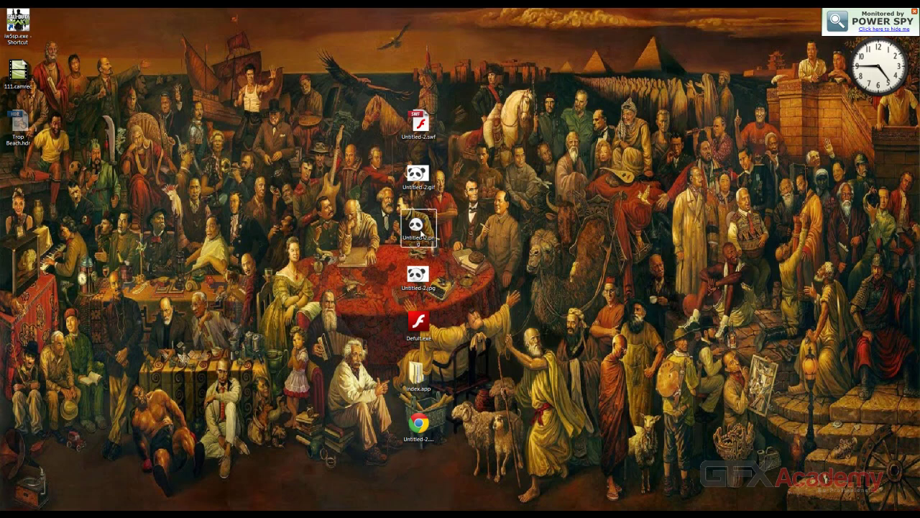
mouse_move(421, 229)
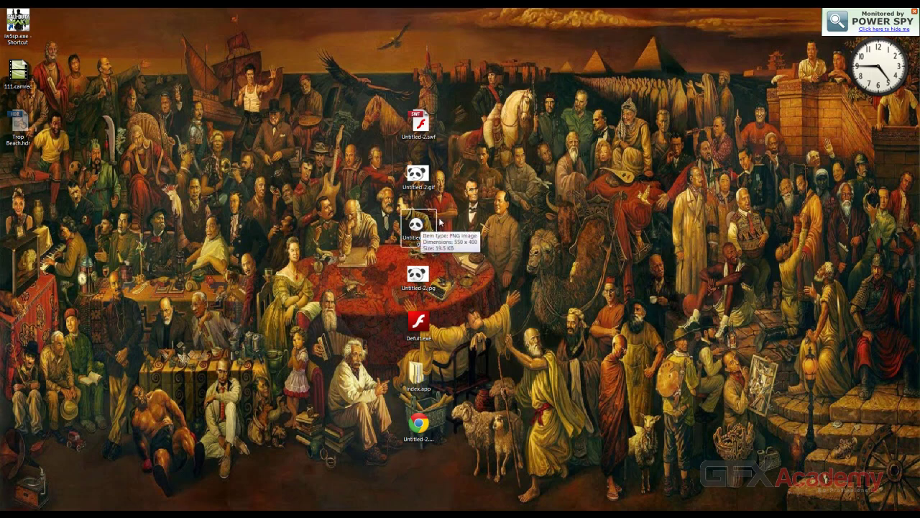
left_click(421, 273)
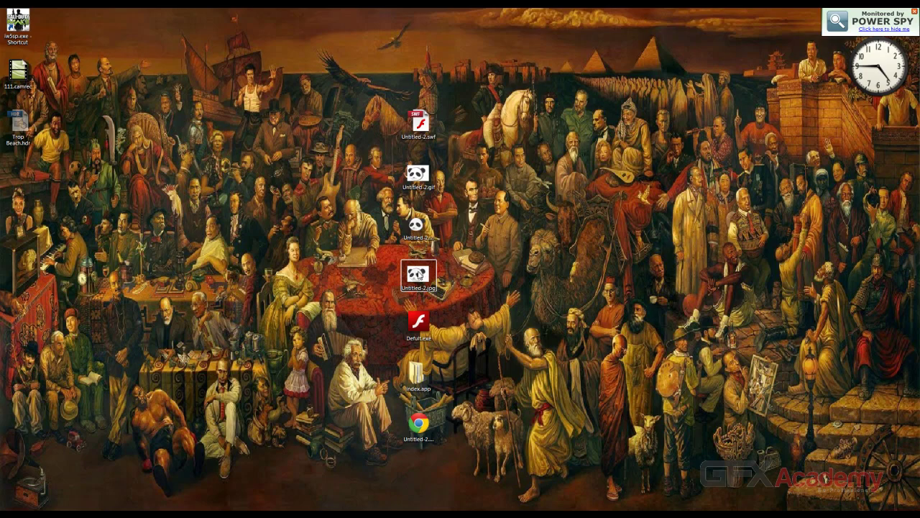
left_click(425, 230)
double_click(422, 229)
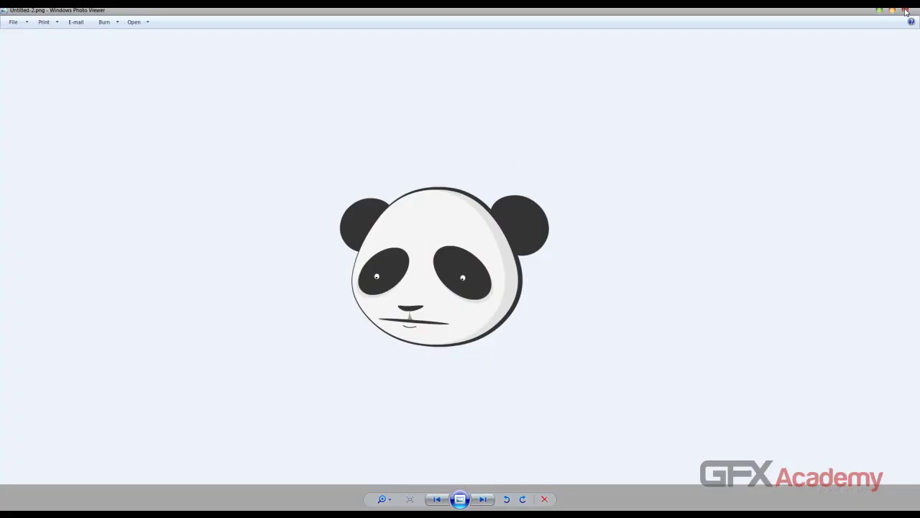
left_click(905, 10)
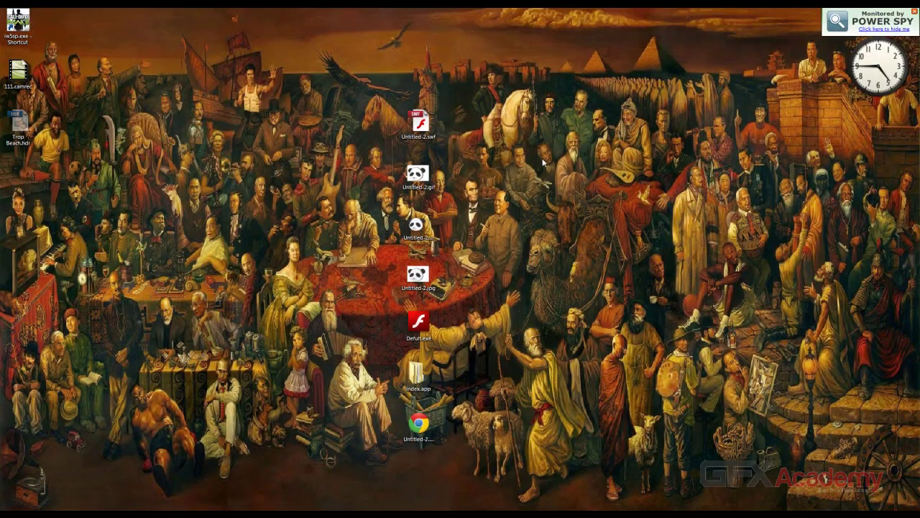
- Run the Windows projector Defult.exe to watch the panda animation, moving its player window before closing it
left_click(427, 286)
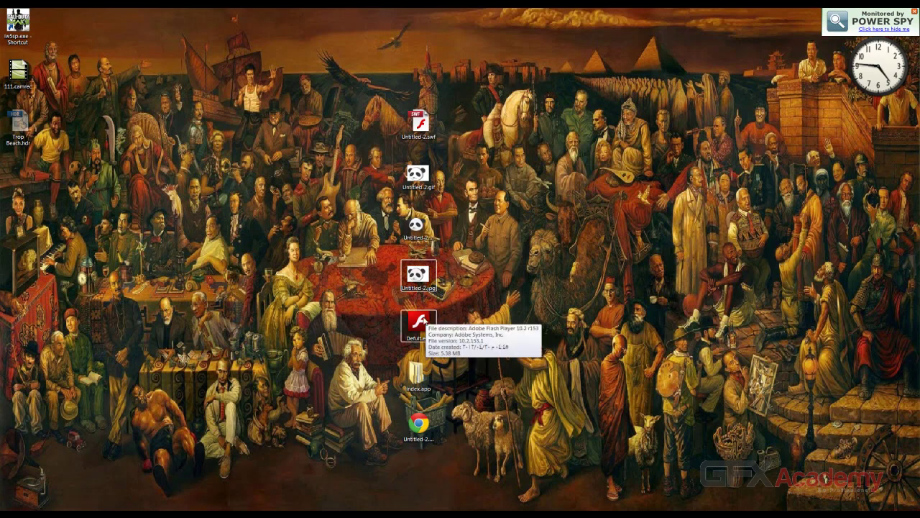
left_click(424, 324)
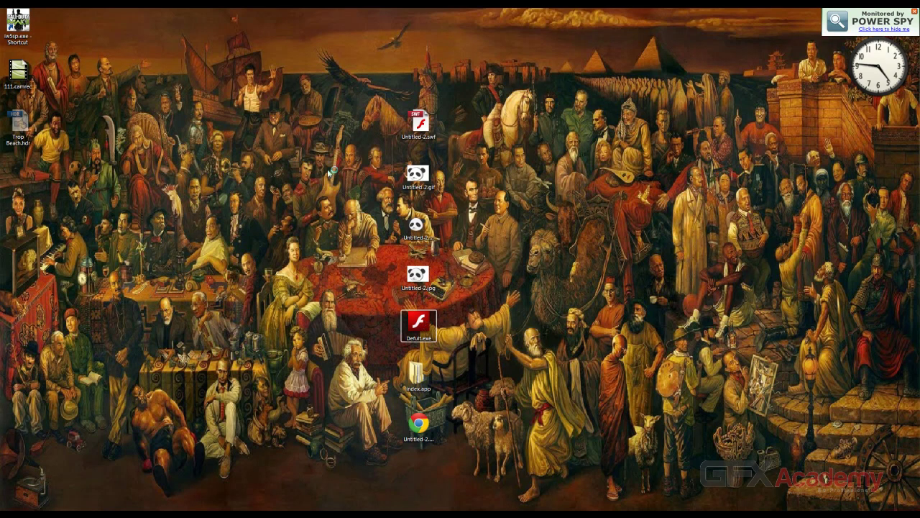
left_click_drag(213, 40, 488, 104)
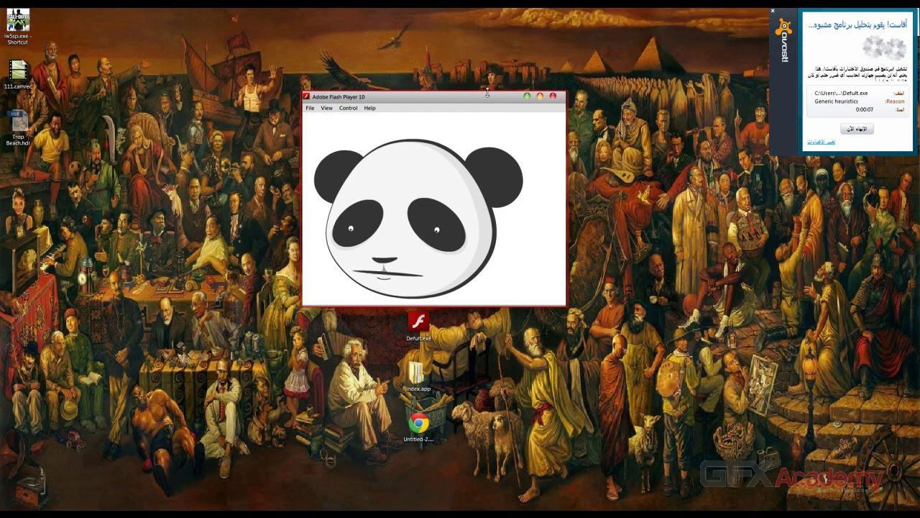
left_click(553, 96)
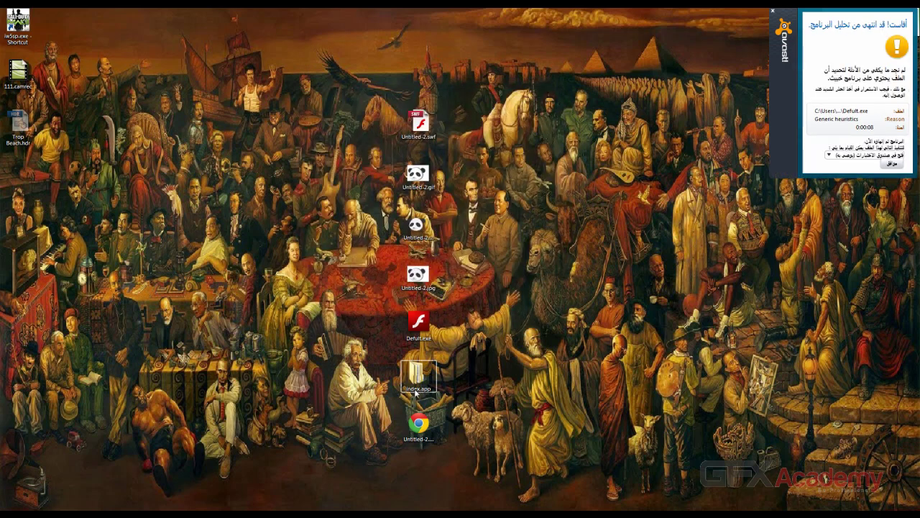
- Inspect the Contents folder inside the Mac projector index.app and close the folder window
double_click(423, 382)
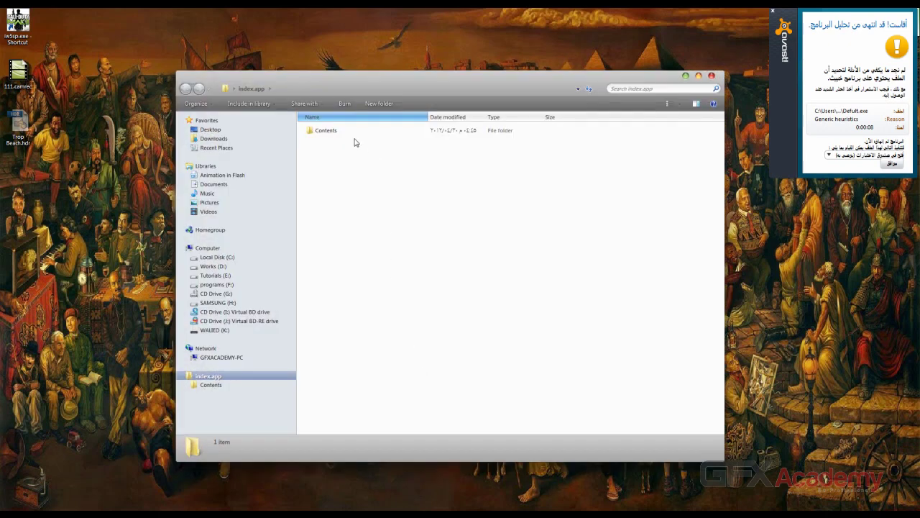
double_click(353, 133)
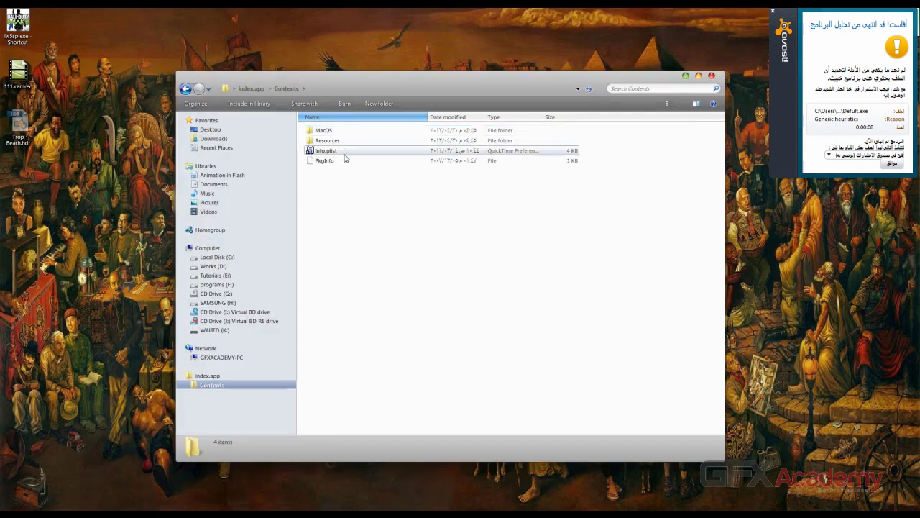
left_click(712, 77)
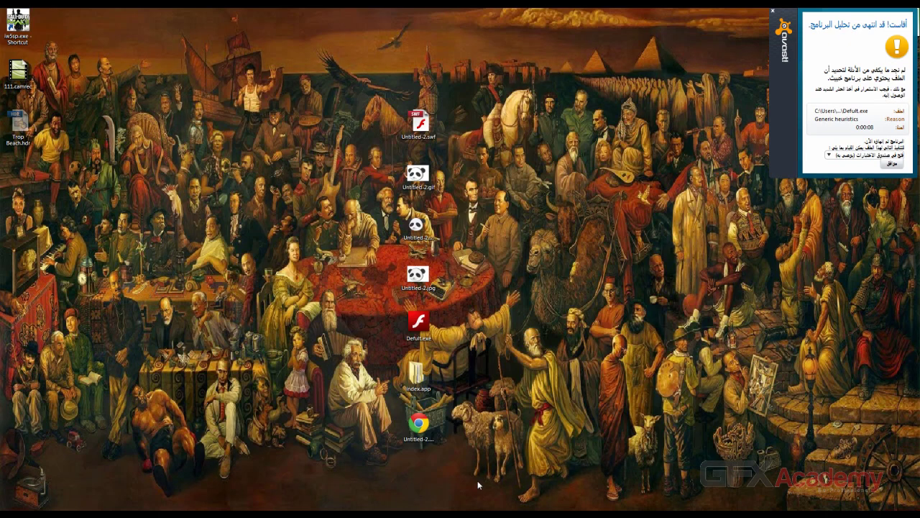
- Play the published Untitled-2.html in the browser, dismiss the antivirus alert and close the browser
double_click(430, 426)
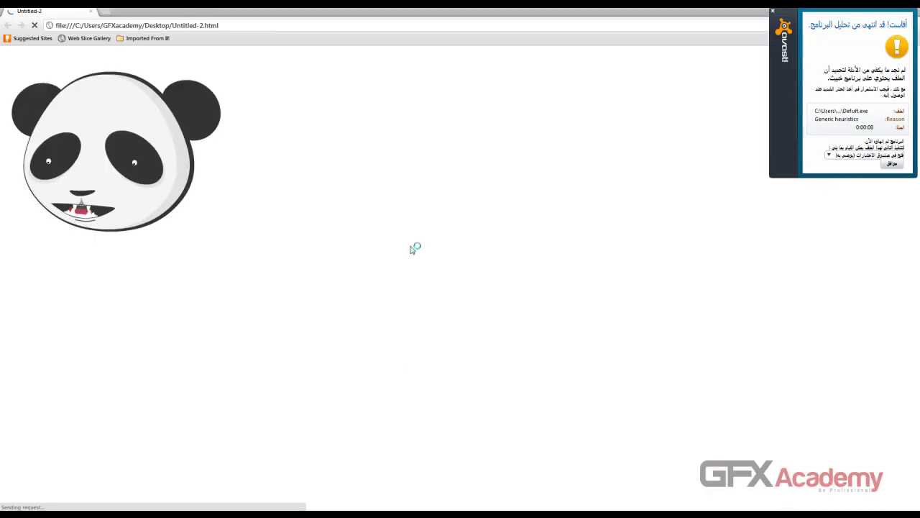
left_click(890, 165)
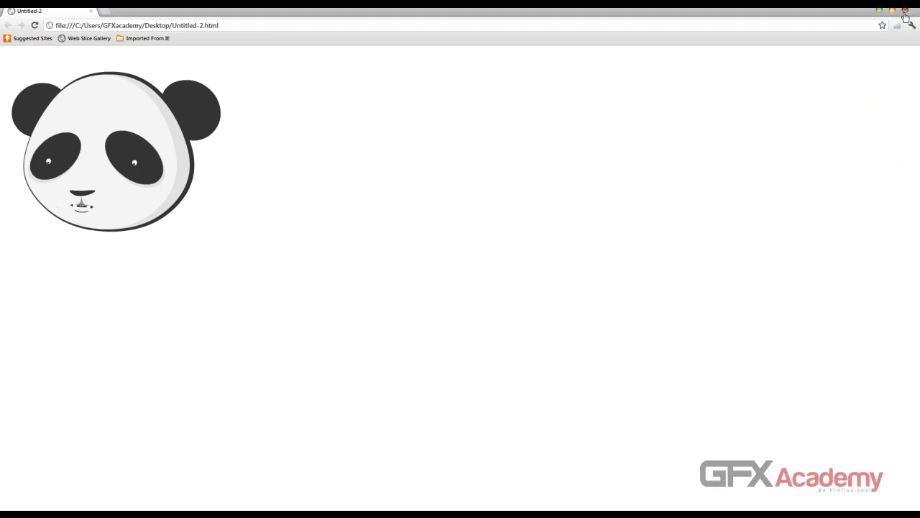
left_click(909, 13)
- Move all the published output files on the Desktop to the Recycle Bin
left_click_drag(492, 93, 347, 461)
key("Delete")
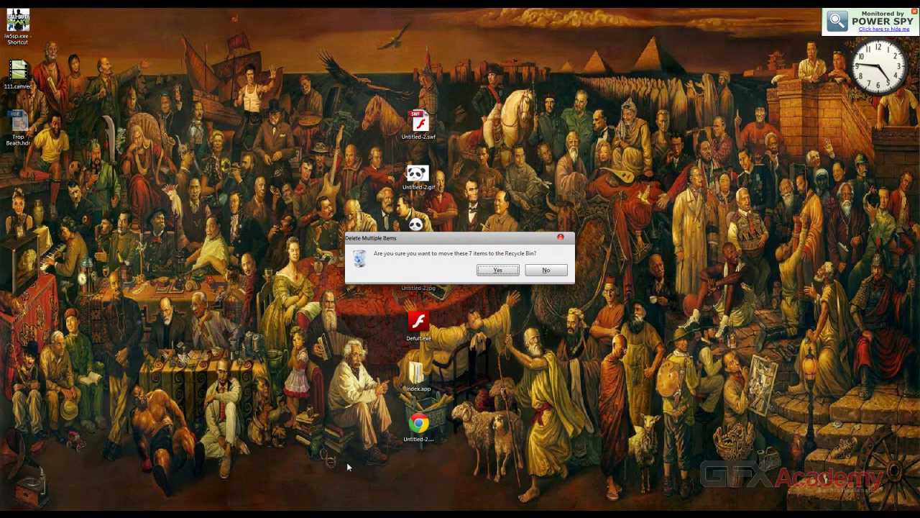
left_click(497, 271)
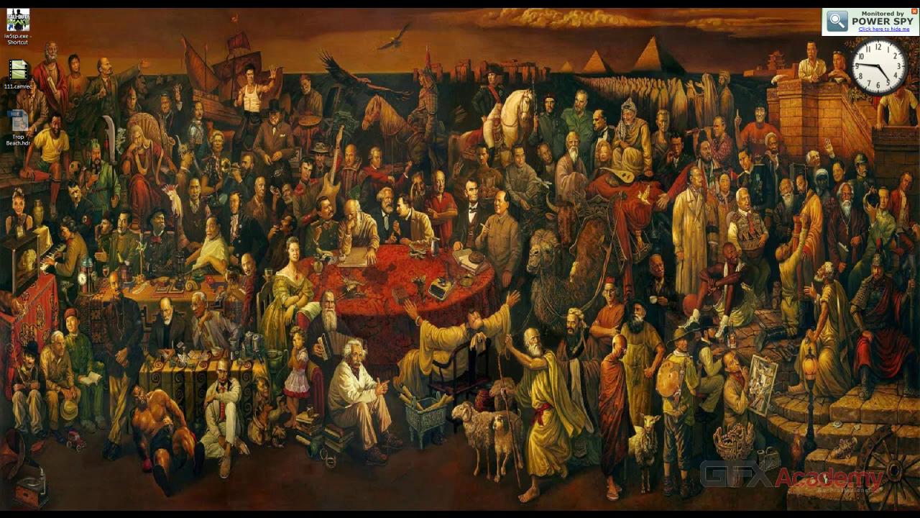
- Switch back to Flash, test the Untitled-2 movie and look through the preview window's viewing and playback options
left_click(904, 343)
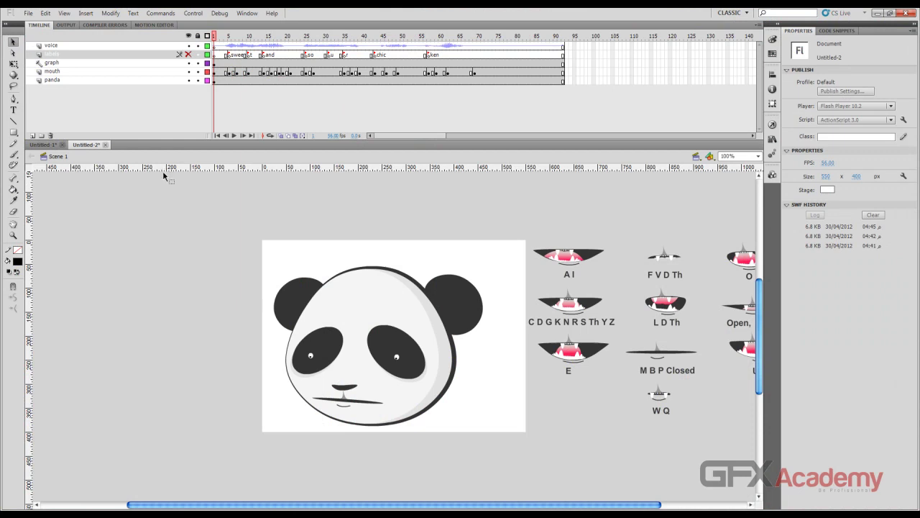
key("ctrl+Return")
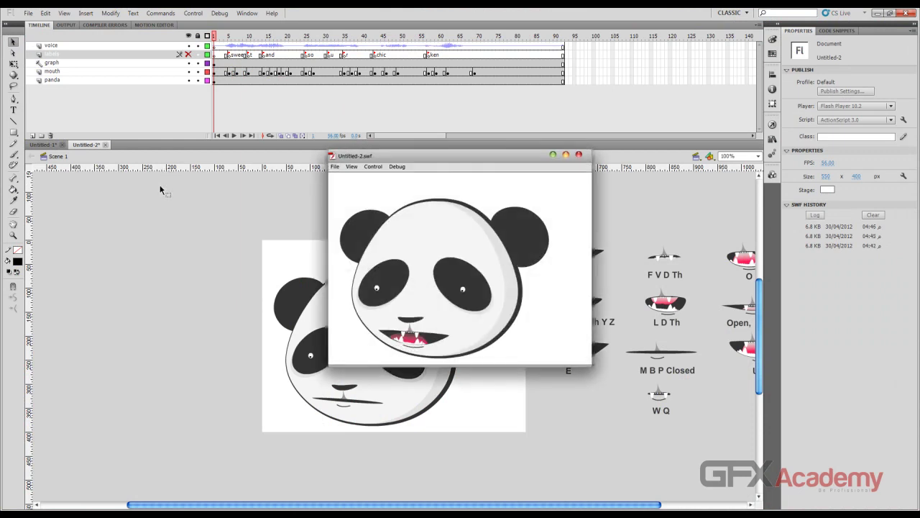
left_click_drag(475, 161, 464, 161)
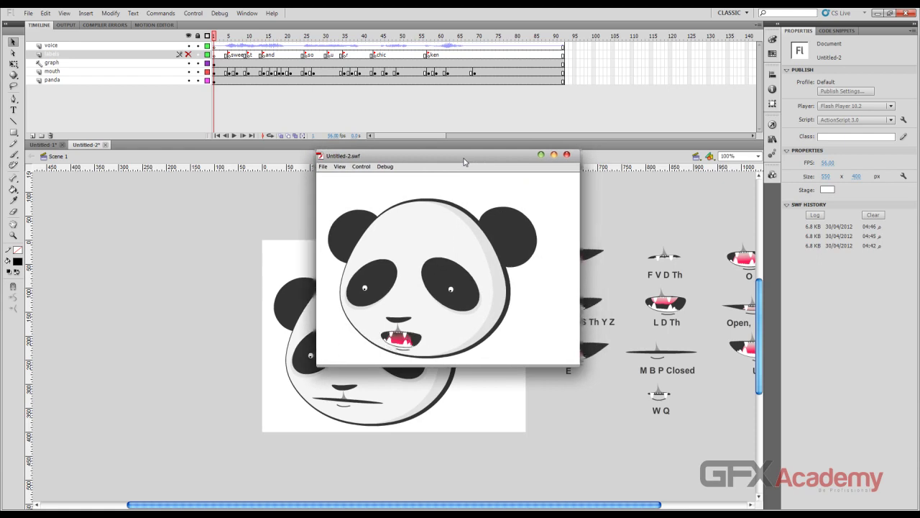
left_click(324, 167)
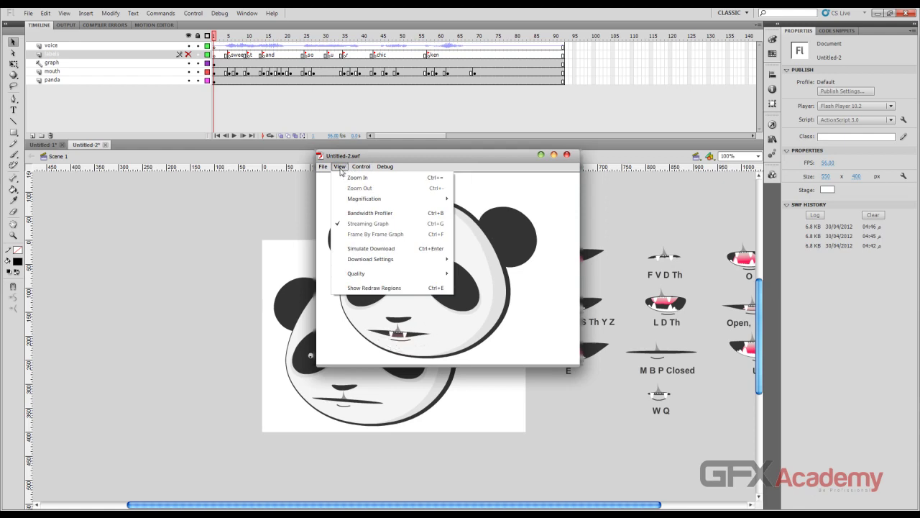
mouse_move(388, 158)
mouse_move(361, 166)
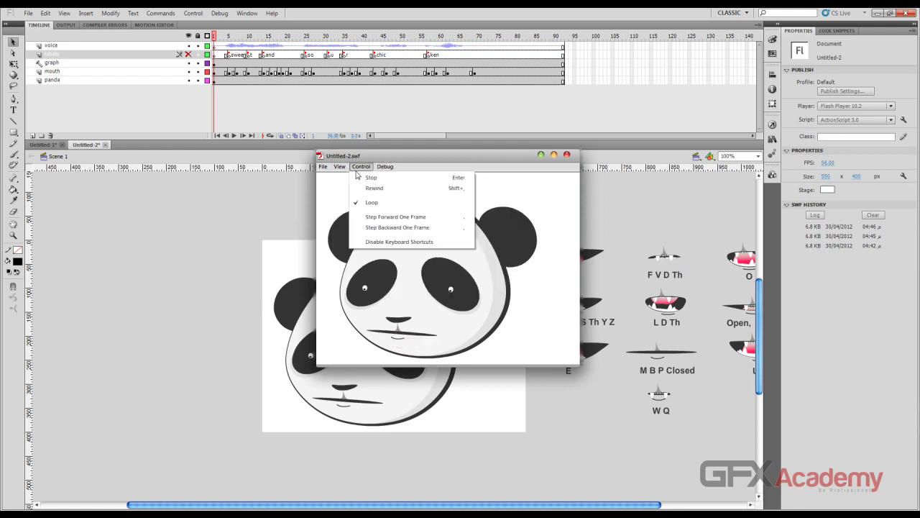
left_click(372, 160)
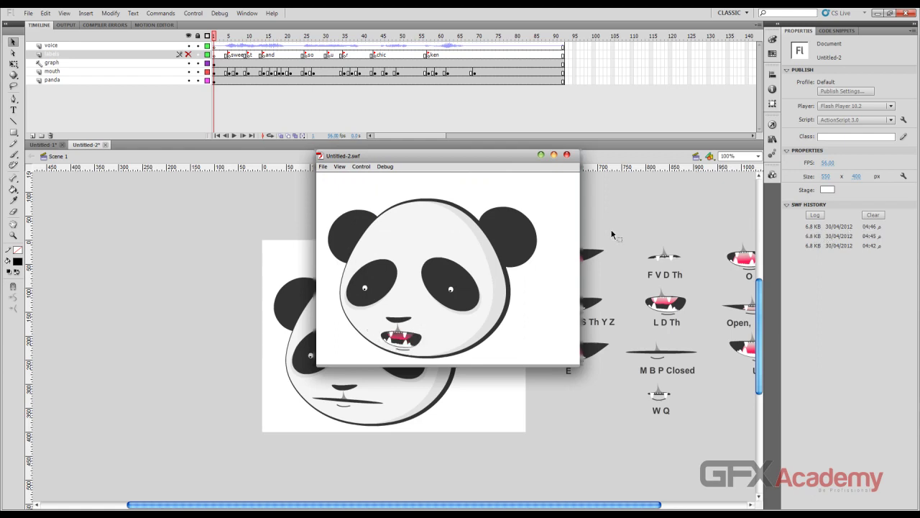
- Zoom in on the panda preview, pan to its face, zoom back out and set the magnification to 100%
left_click(341, 168)
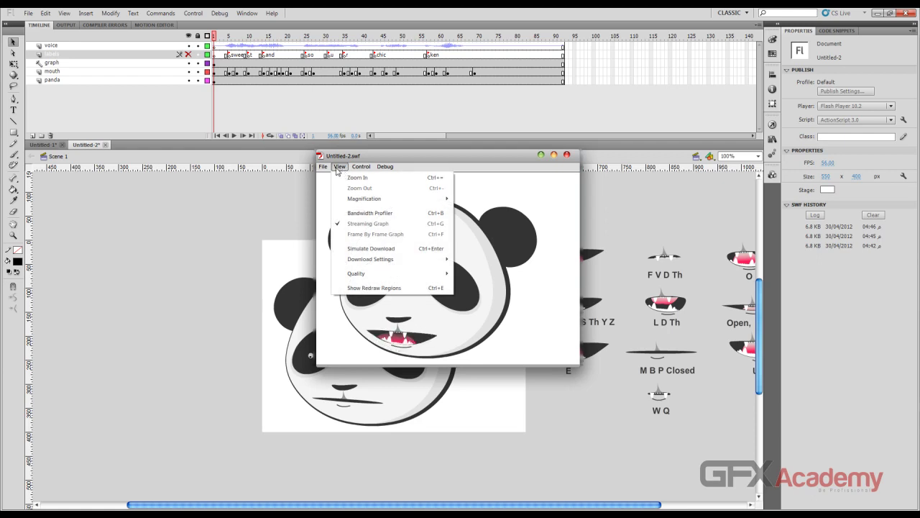
left_click(341, 176)
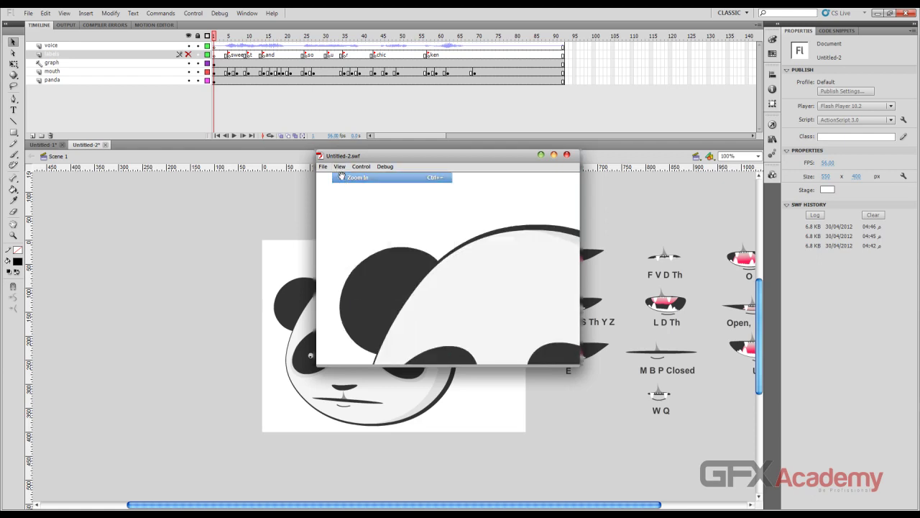
left_click_drag(344, 183, 410, 198)
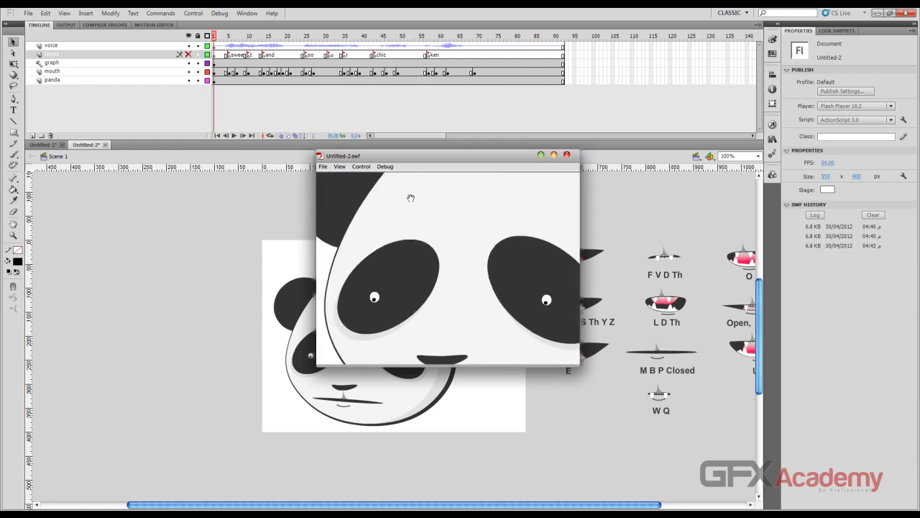
left_click(339, 166)
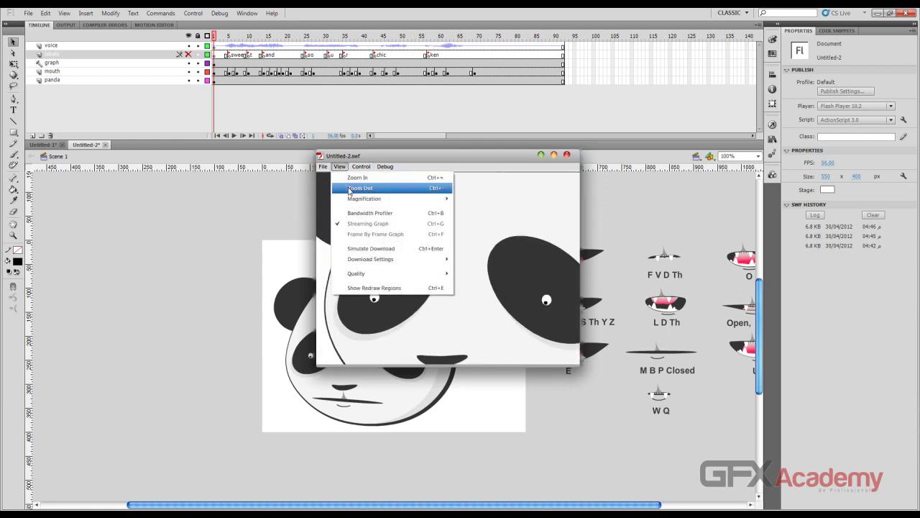
left_click(349, 188)
left_click(339, 166)
mouse_move(343, 202)
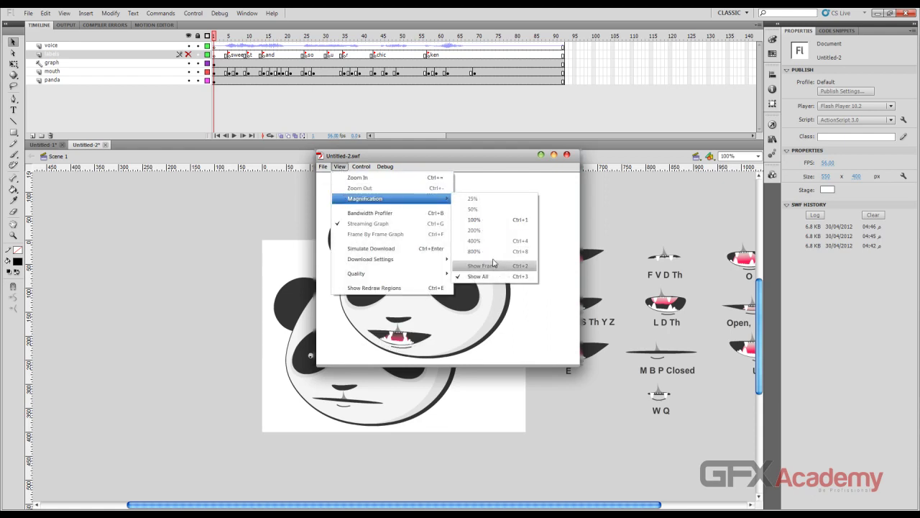
left_click(491, 225)
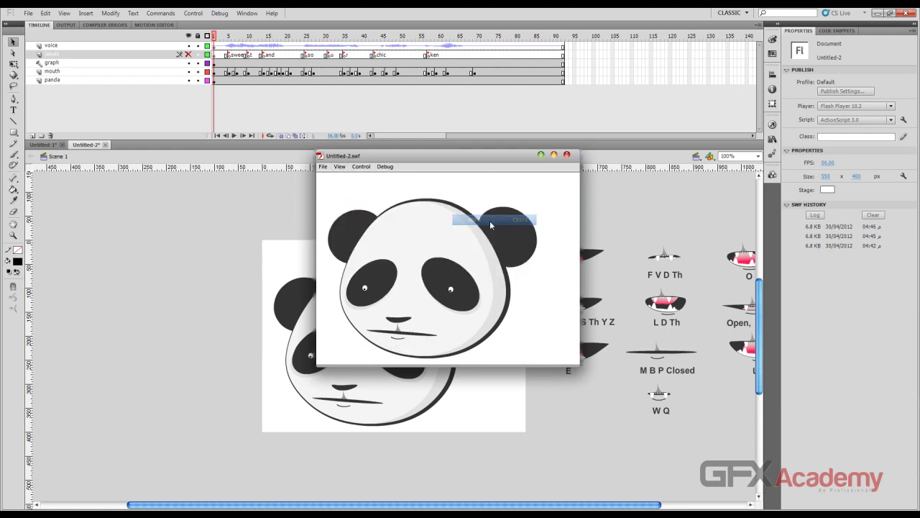
- Show the Bandwidth Profiler for the preview and compare its movie information with the document's frame rate
left_click(345, 169)
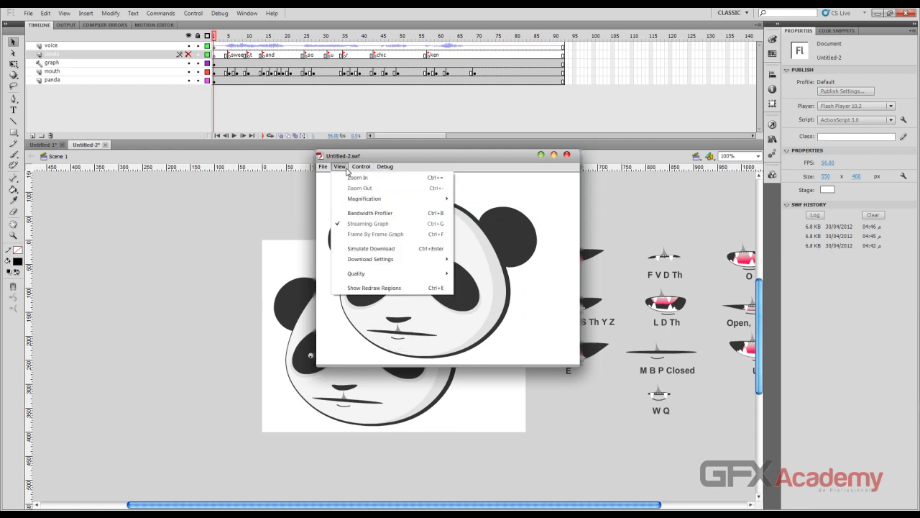
left_click(398, 215)
left_click_drag(417, 156, 227, 88)
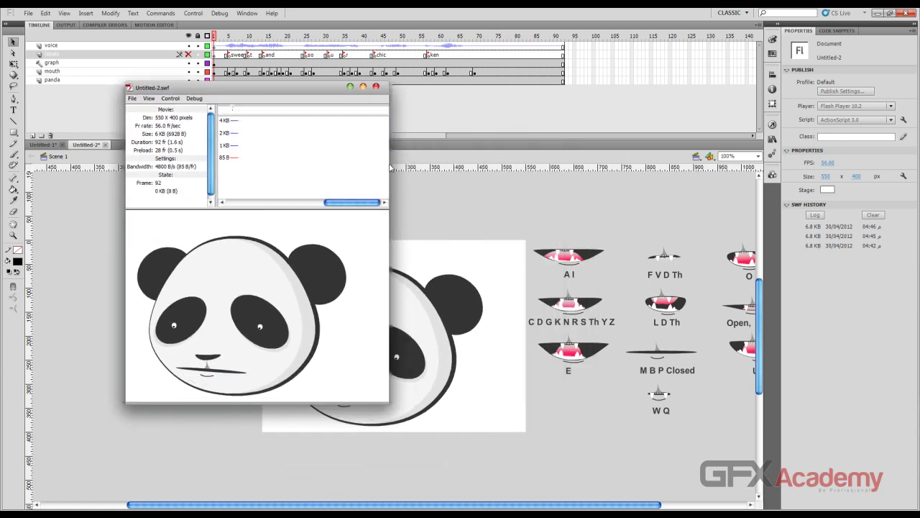
left_click_drag(273, 87, 316, 101)
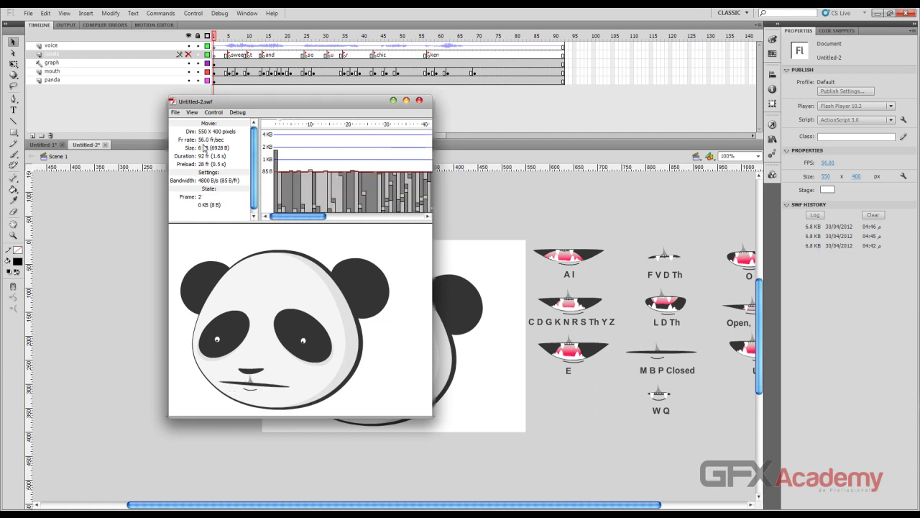
left_click(825, 164)
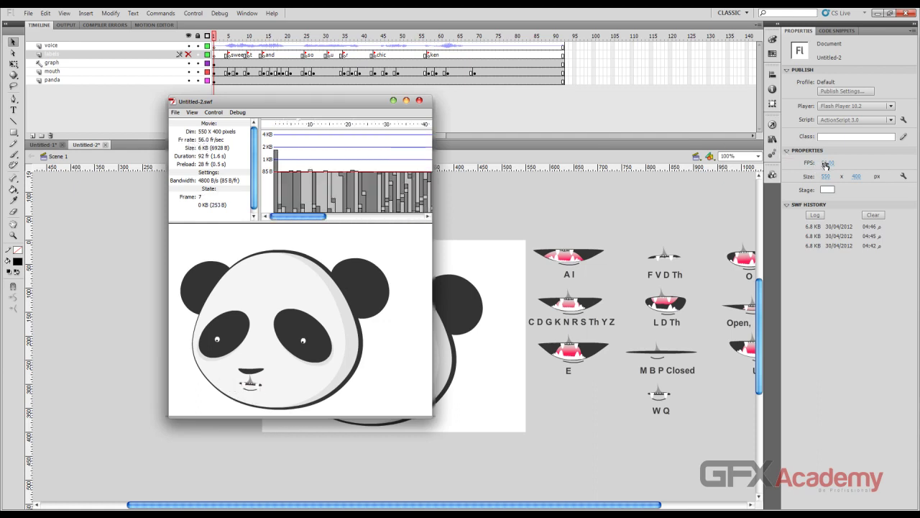
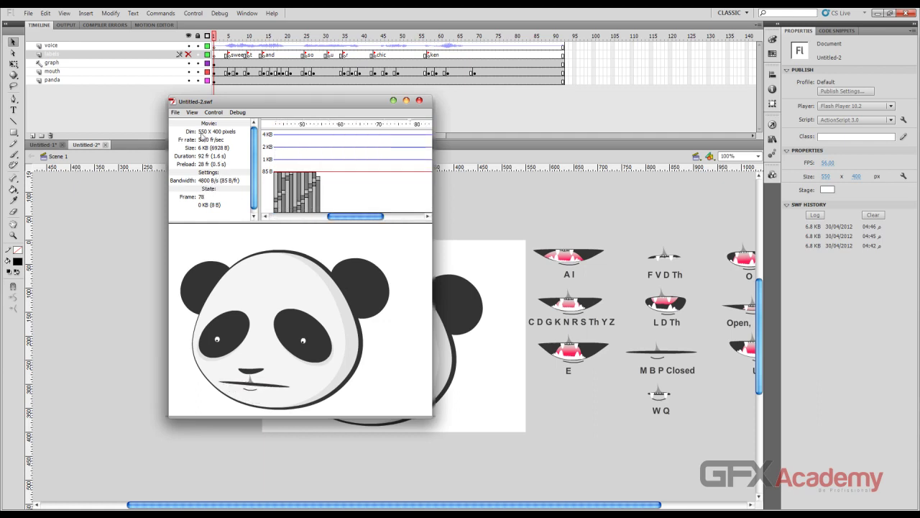
- Select the Streaming Graph display in the profiler, then toggle the Bandwidth Profiler, leaving it hidden
left_click(192, 113)
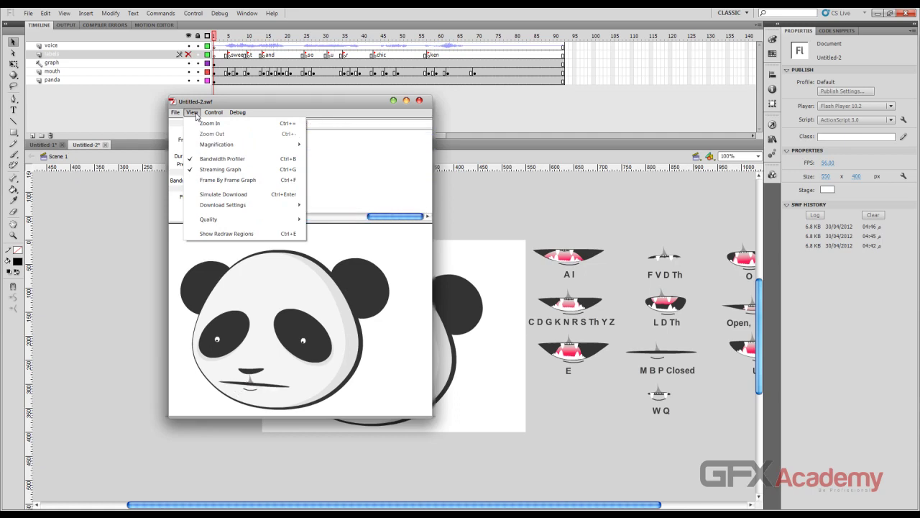
left_click(219, 171)
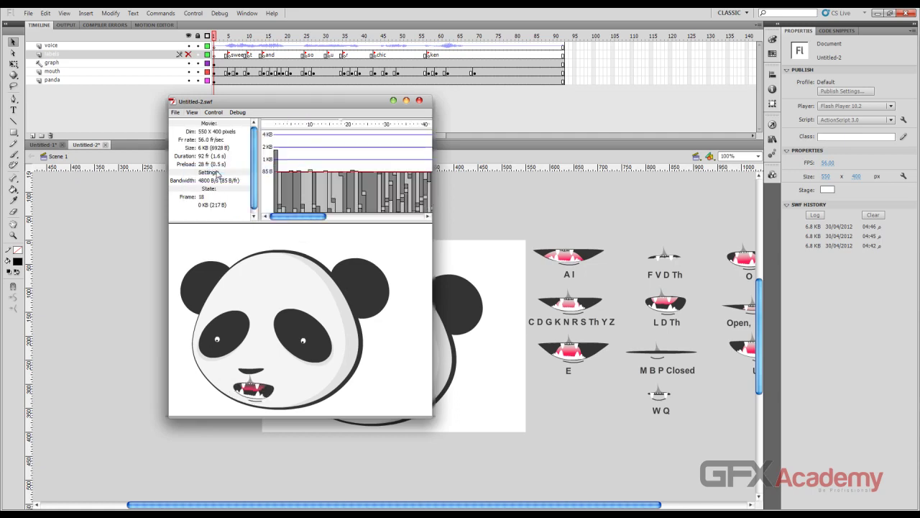
left_click(192, 112)
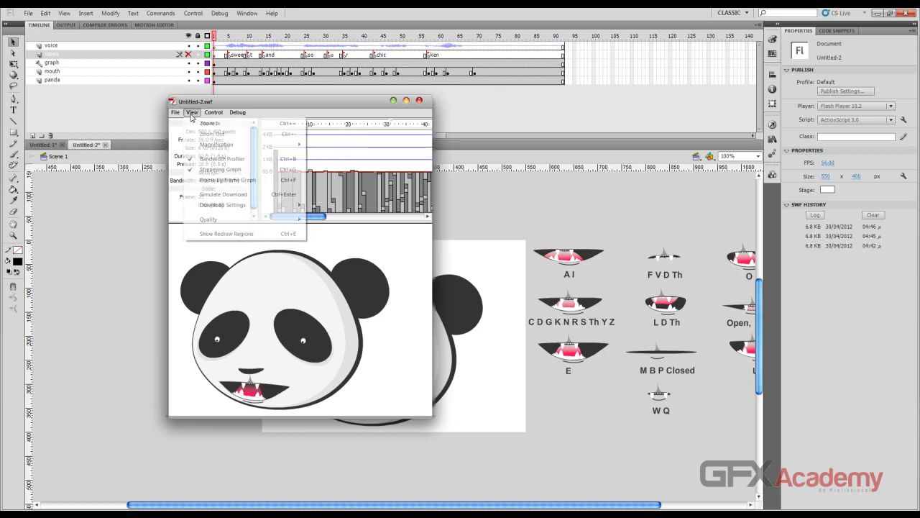
left_click(224, 170)
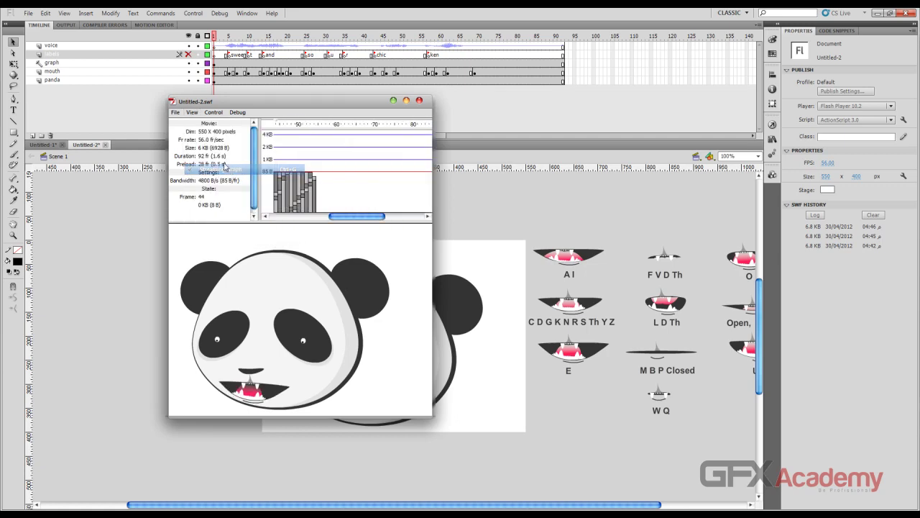
left_click(192, 113)
left_click(219, 160)
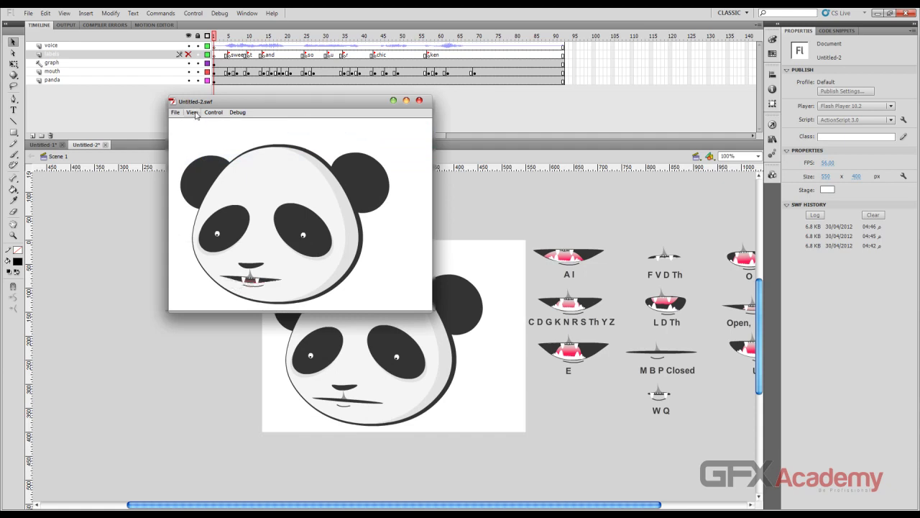
left_click(192, 112)
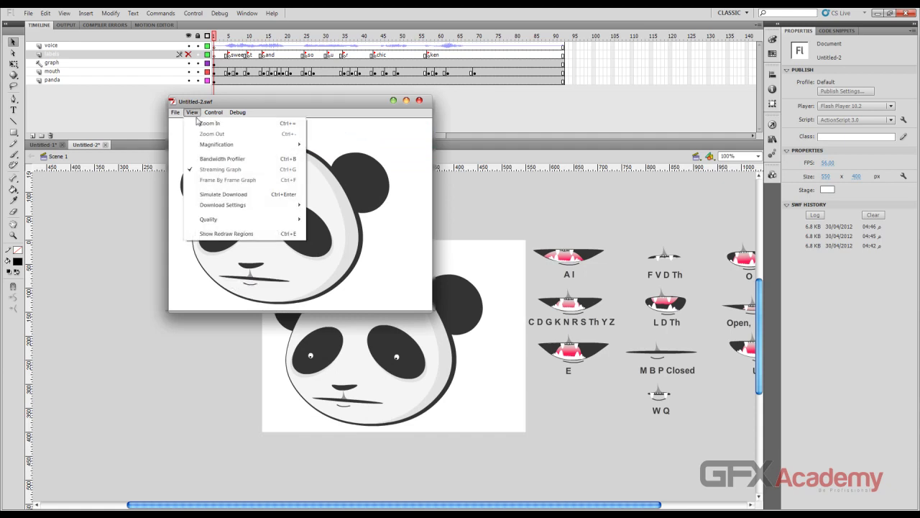
left_click(223, 158)
left_click(192, 112)
left_click(222, 159)
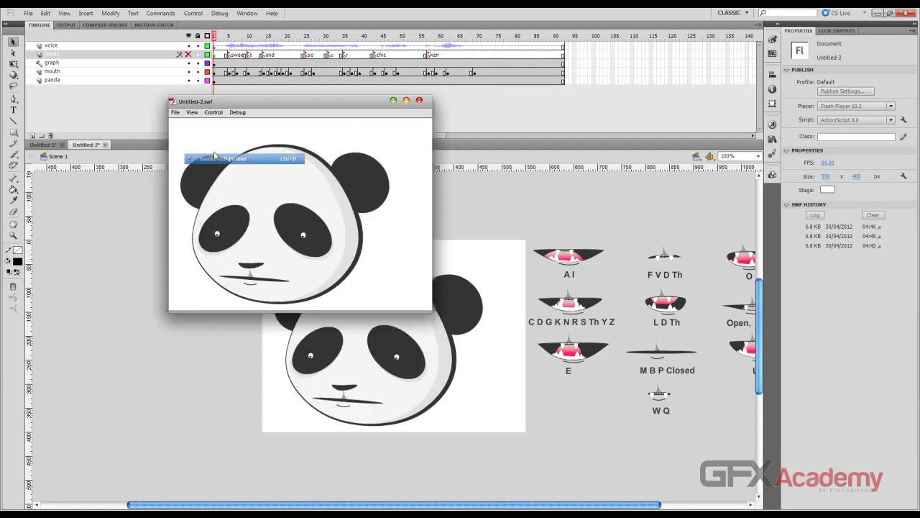
- Simulate the movie's download, examine it with the Bandwidth Profiler displayed and close the preview
left_click(192, 112)
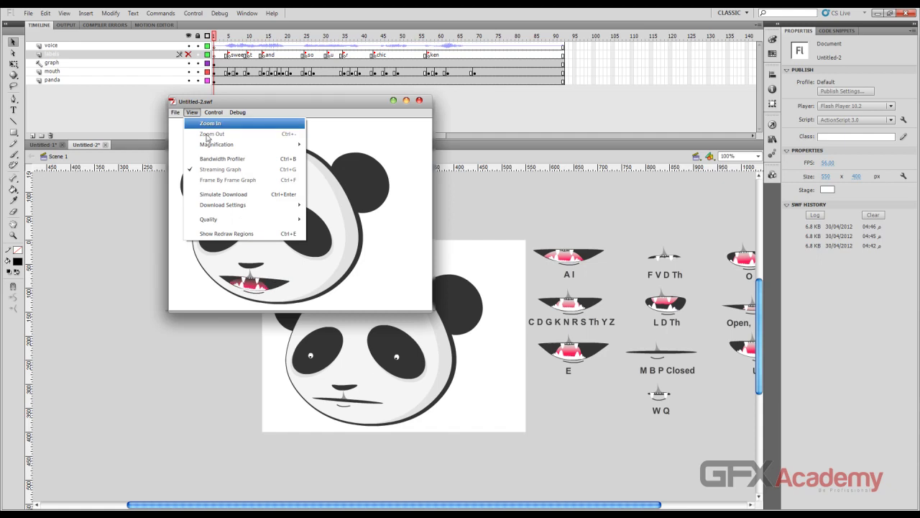
left_click(256, 196)
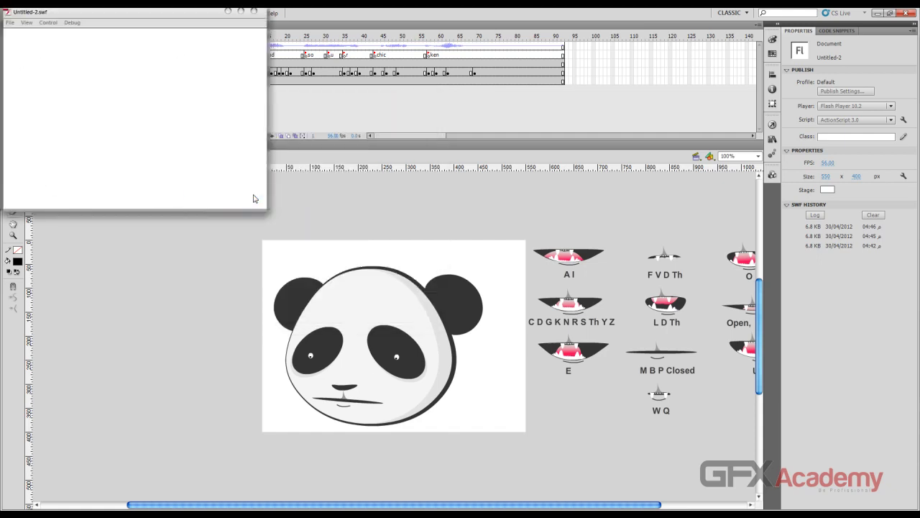
left_click_drag(169, 19, 376, 154)
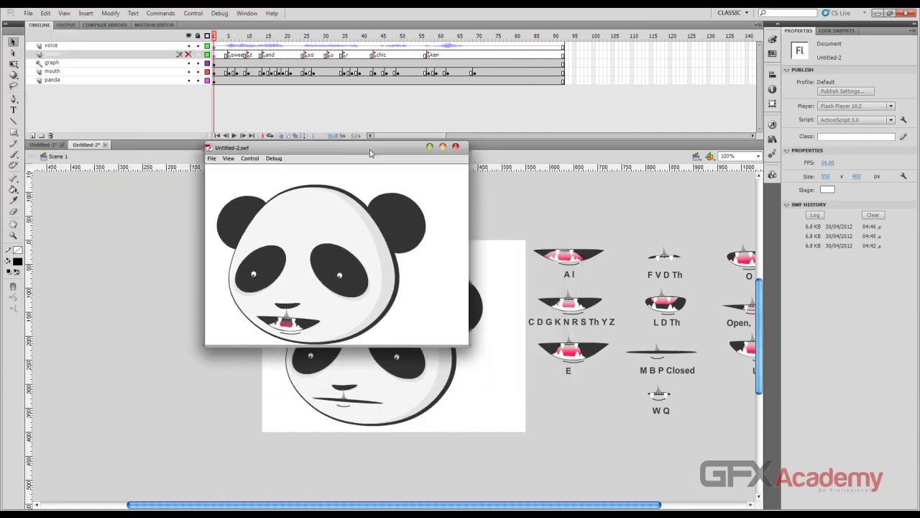
left_click(229, 158)
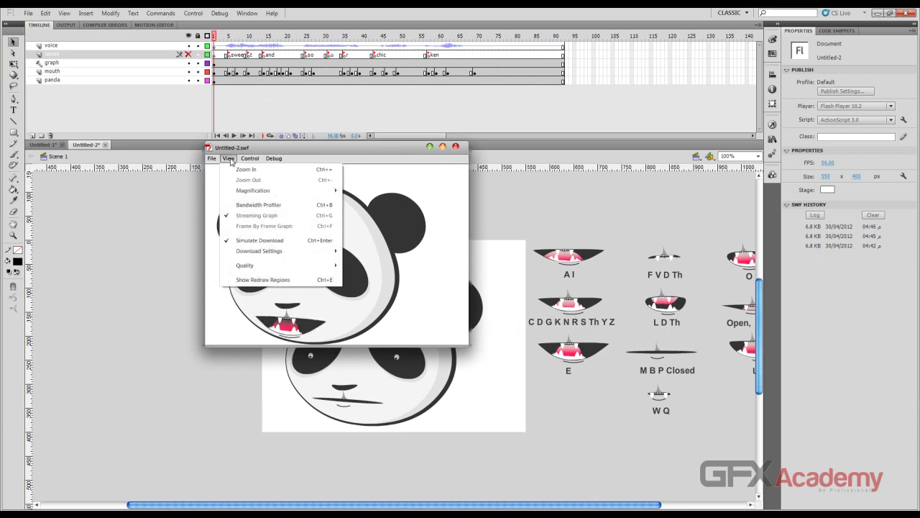
left_click(262, 204)
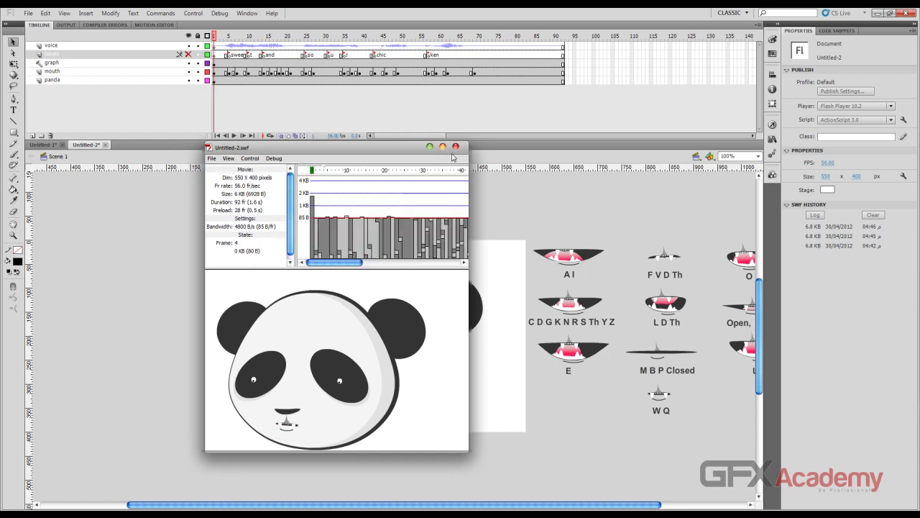
left_click(456, 146)
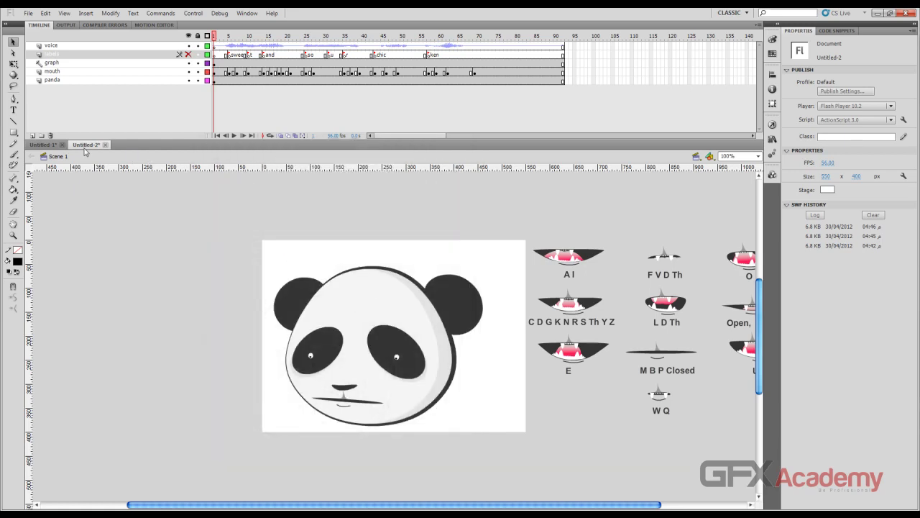
- Switch to the Untitled-1 document, start importing to the stage and browse to the files on the Works (D:) drive
left_click(42, 145)
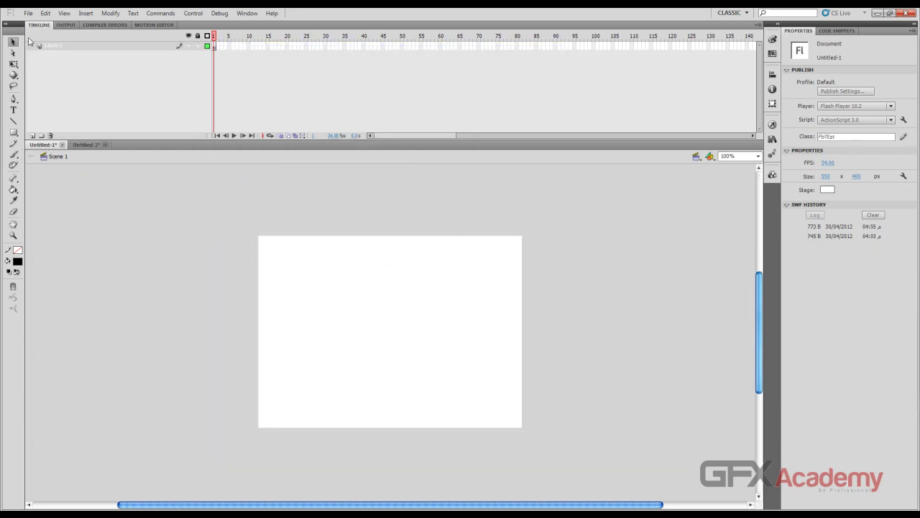
left_click(28, 13)
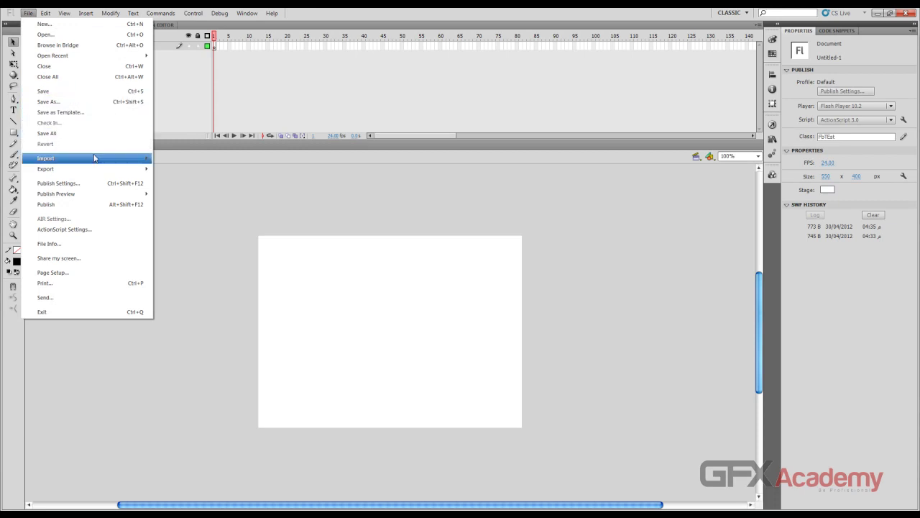
mouse_move(94, 158)
left_click(186, 158)
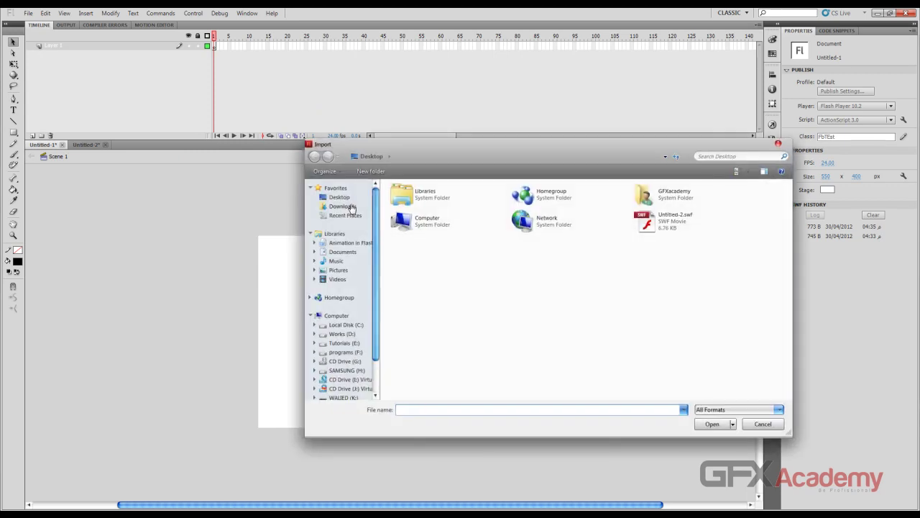
double_click(450, 227)
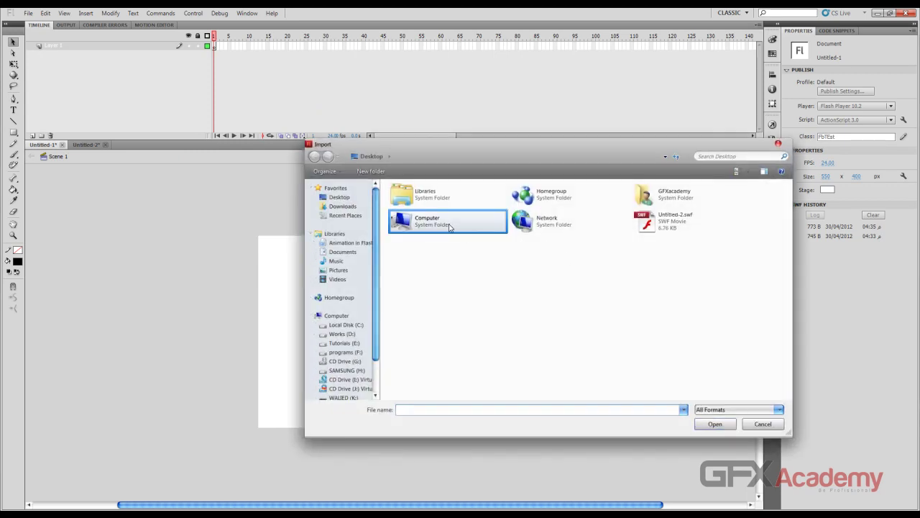
double_click(521, 207)
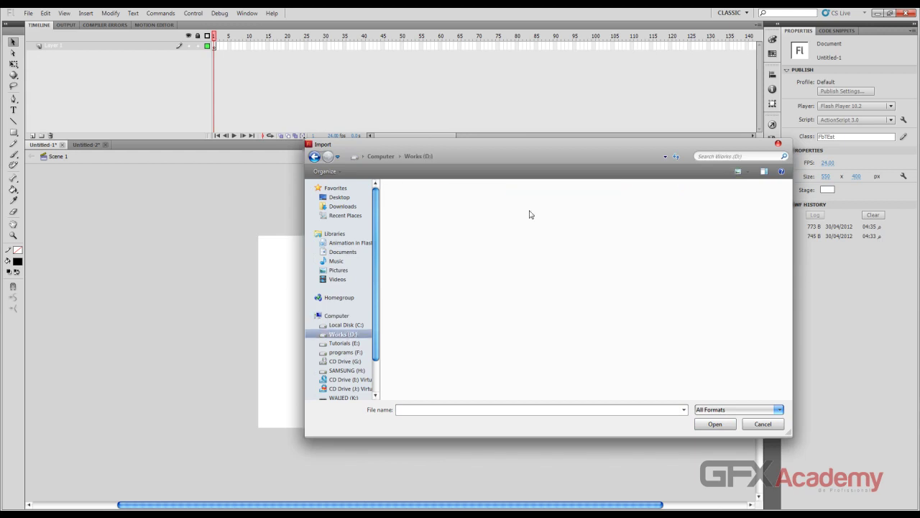
left_click_drag(789, 265, 786, 332)
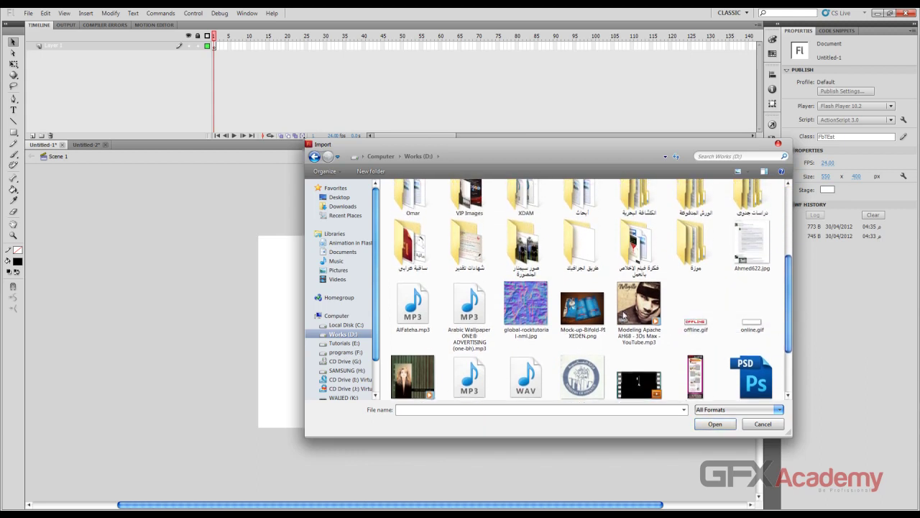
- Try to import several images and sounds together, including global-rocktutorial-nml.jpg, Mock-up-Bifold-PIXEDEN.png, AlFateha.mp3 and ThirdScene.wav, and dismiss the error
left_click(589, 311)
left_click(527, 310, "ctrl")
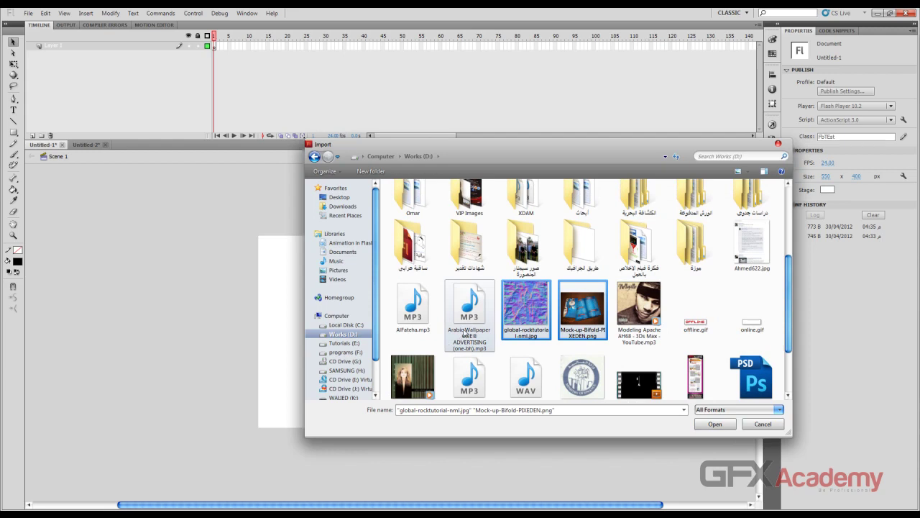
left_click(465, 334, "ctrl")
left_click(421, 321, "ctrl")
left_click(432, 380, "ctrl")
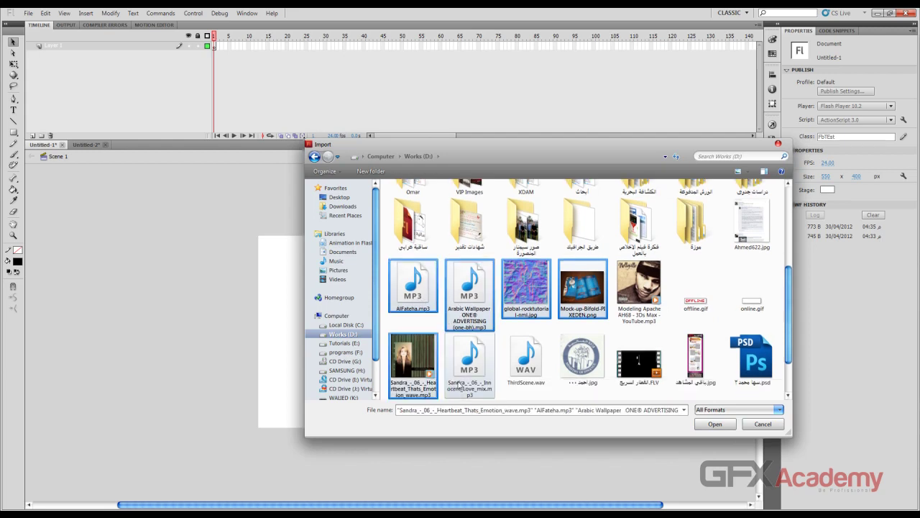
left_click(482, 371, "ctrl")
left_click(514, 371, "ctrl")
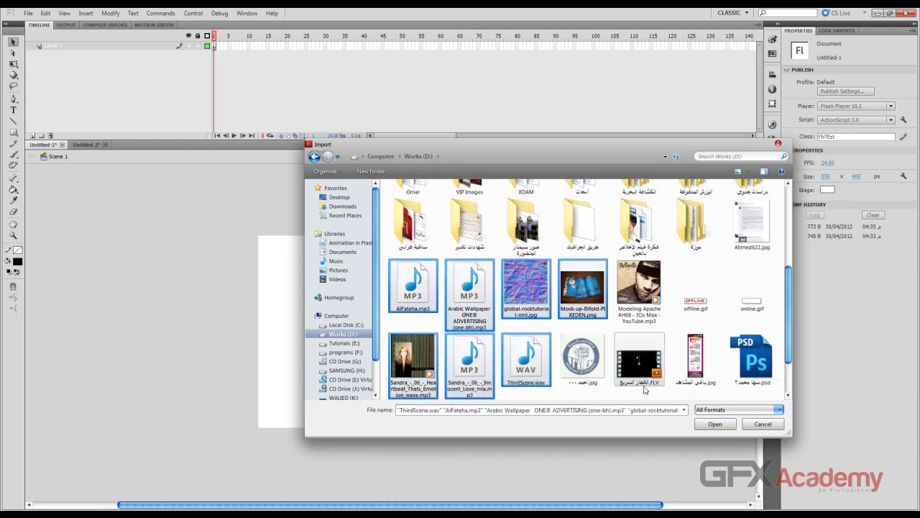
left_click(695, 356, "ctrl")
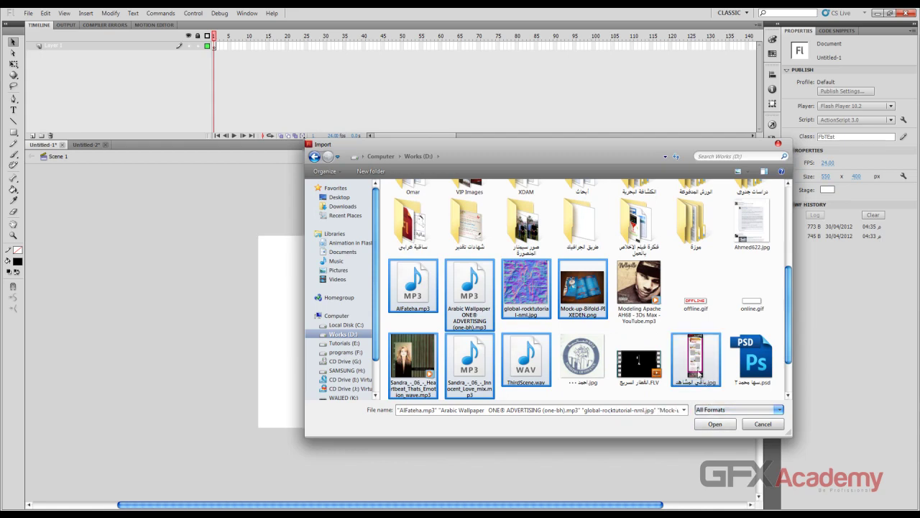
left_click(751, 226, "ctrl")
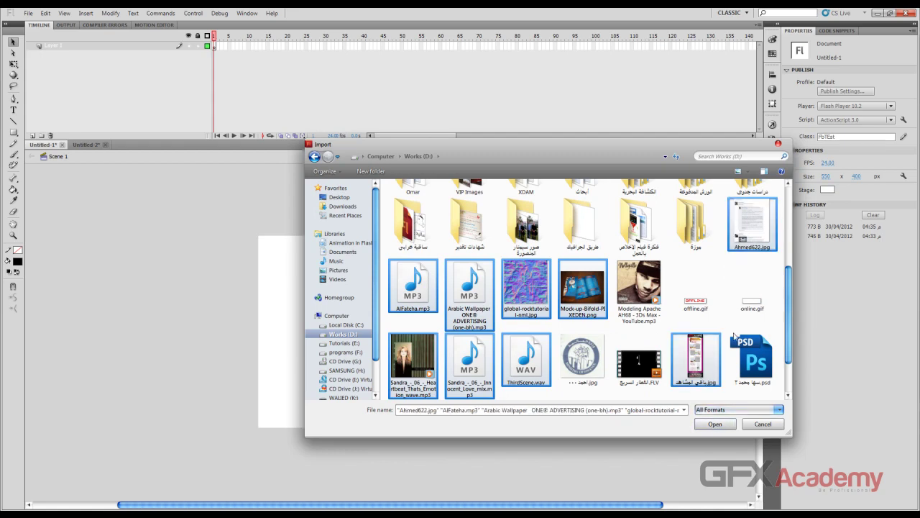
left_click(721, 427)
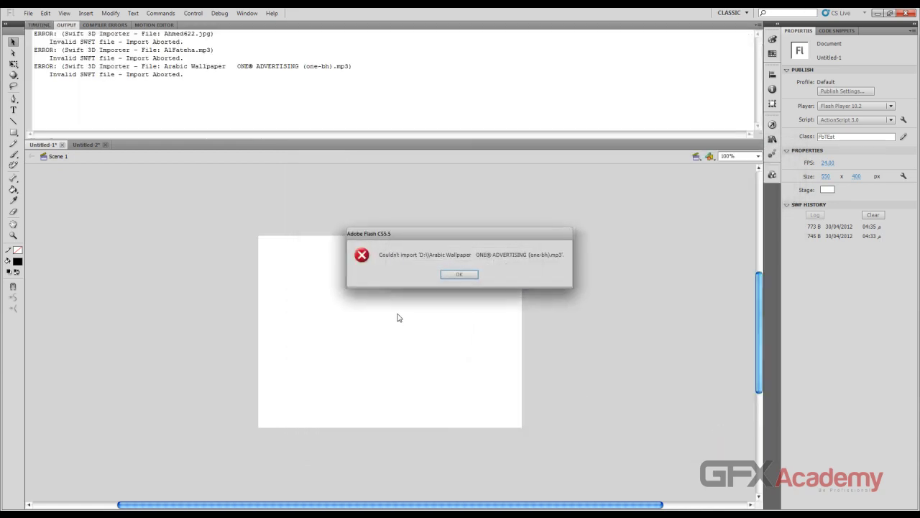
left_click(447, 277)
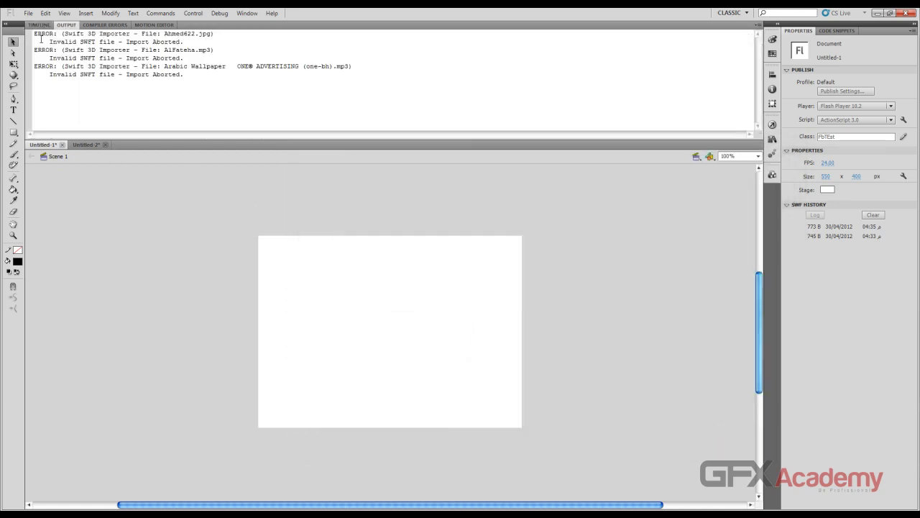
- Return to the timeline, display the Library of Untitled-1 and narrow the panel so that the stage is uncovered
left_click(39, 24)
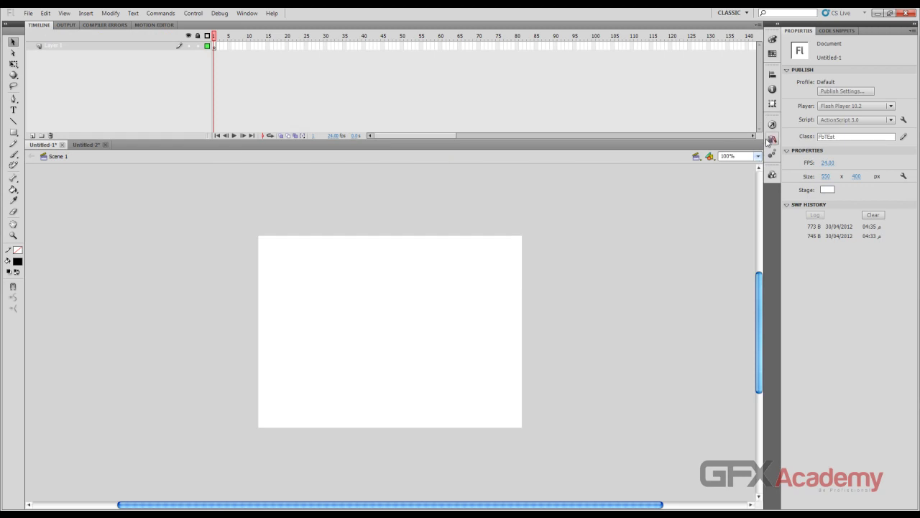
left_click(772, 139)
left_click(772, 140)
left_click(772, 139)
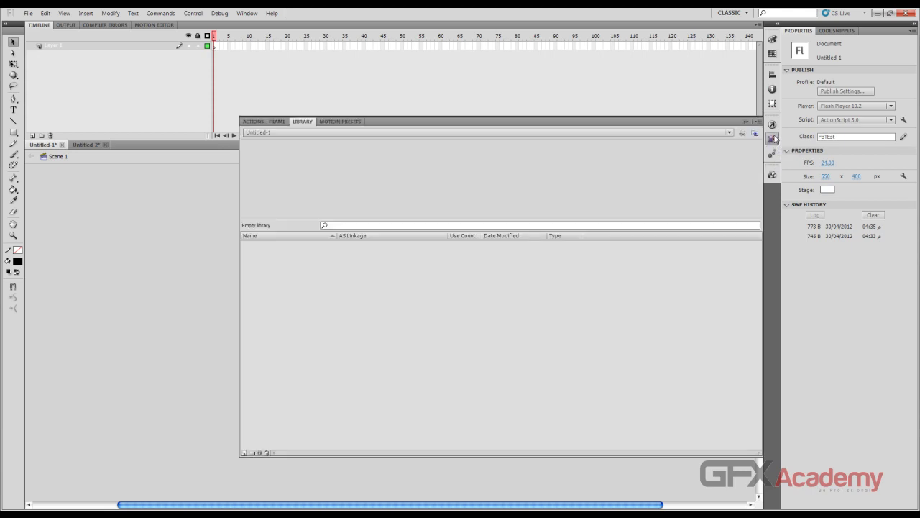
left_click(264, 122)
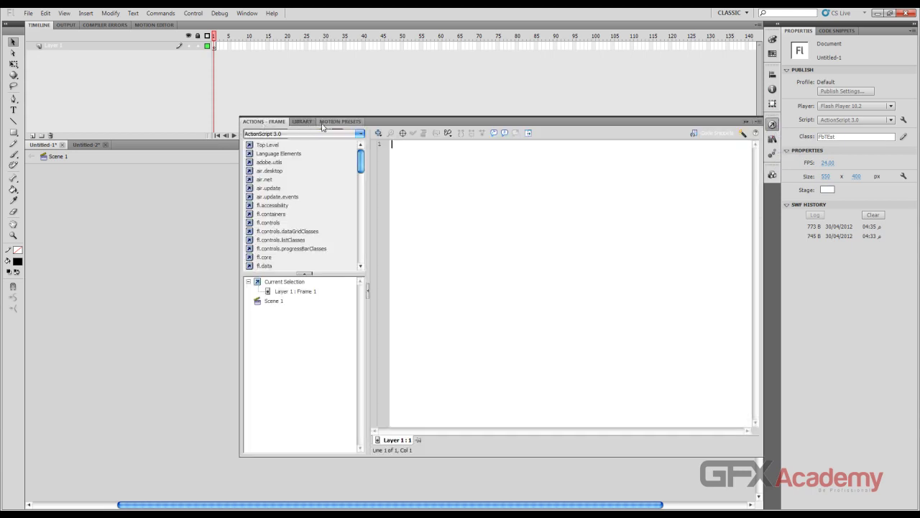
left_click(303, 122)
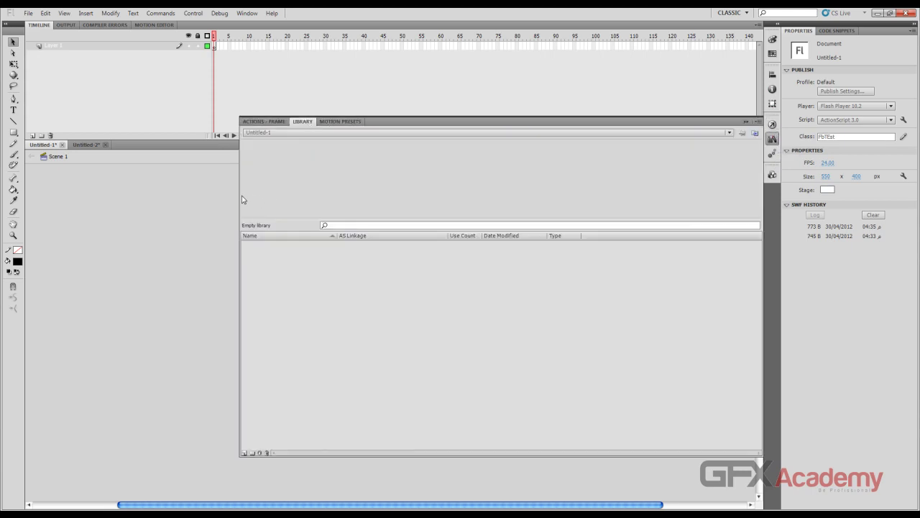
left_click_drag(240, 196, 601, 223)
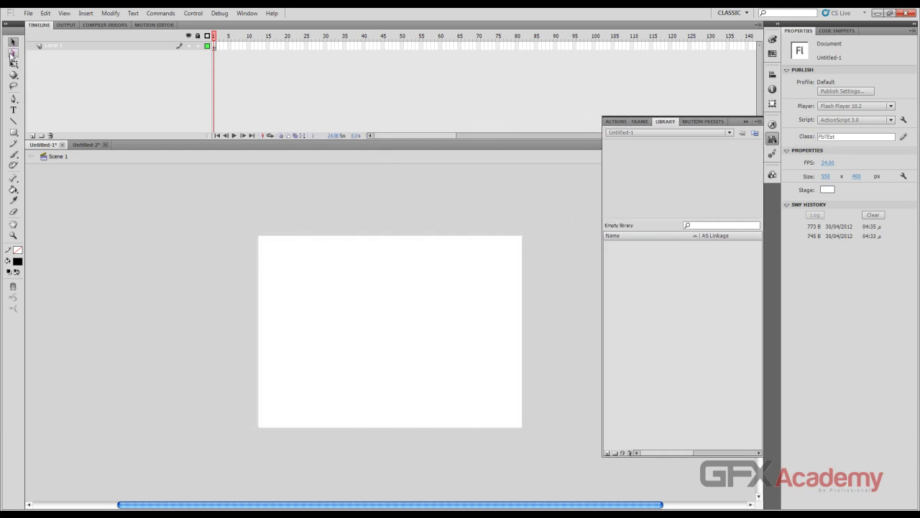
- Import only the tall poster JPG with the Arabic file name from the Works (D:) drive to the stage
left_click(28, 13)
mouse_move(108, 158)
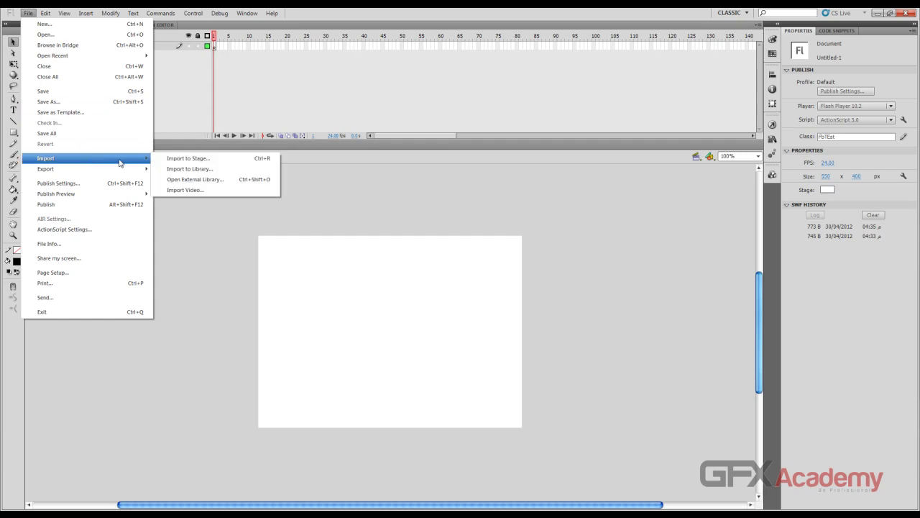
left_click(177, 158)
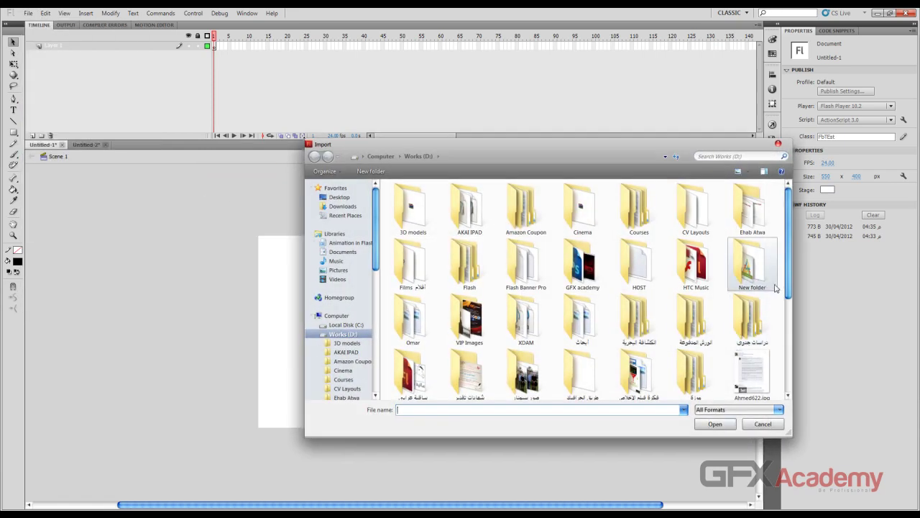
left_click_drag(789, 293, 788, 351)
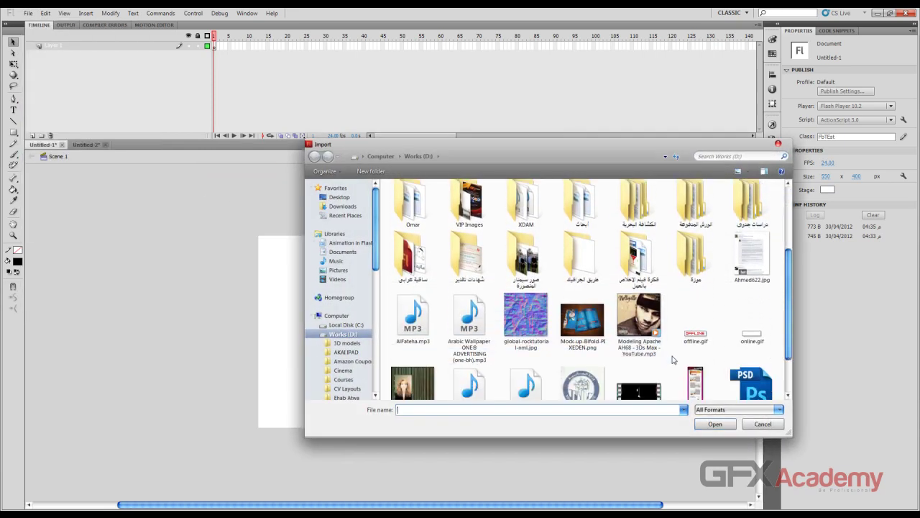
double_click(687, 372)
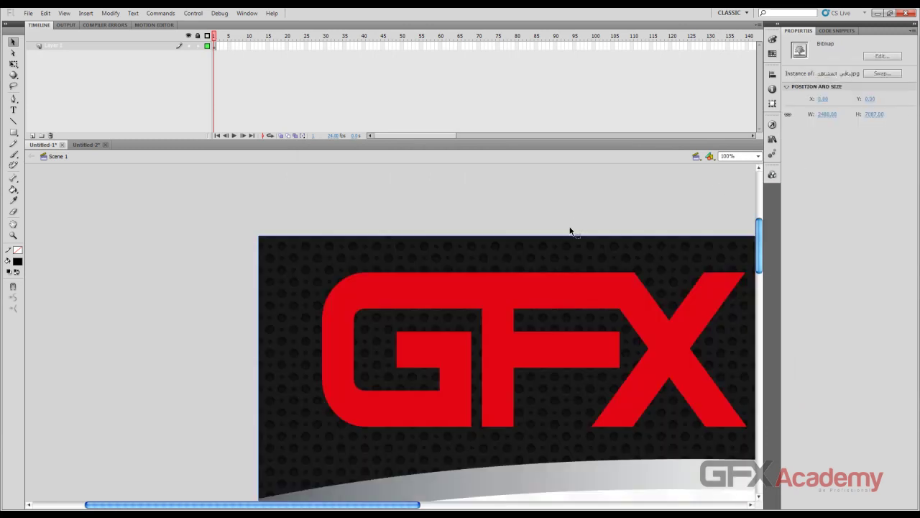
- Reposition the imported poster over the stage and scale it down with Free Transform to about 1544 by 4412 px
left_click_drag(573, 298, 394, 307)
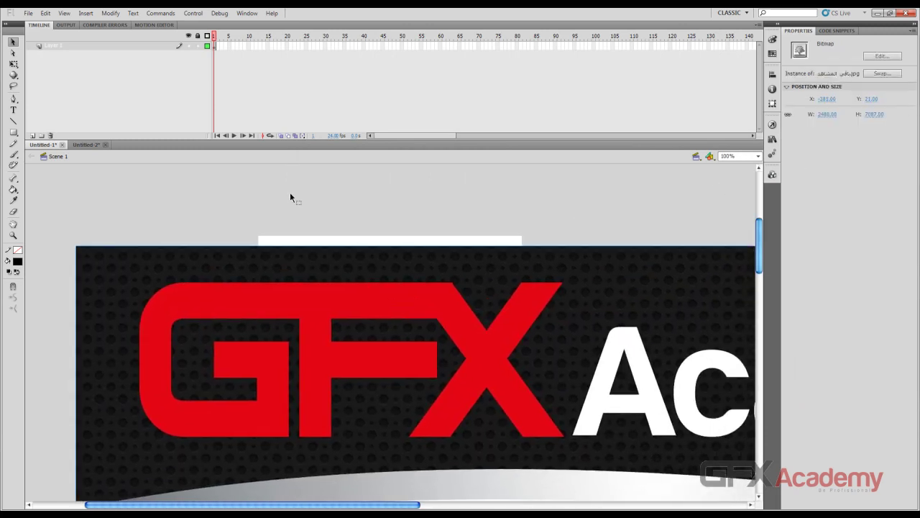
left_click_drag(345, 322, 506, 316)
left_click_drag(345, 343, 349, 348)
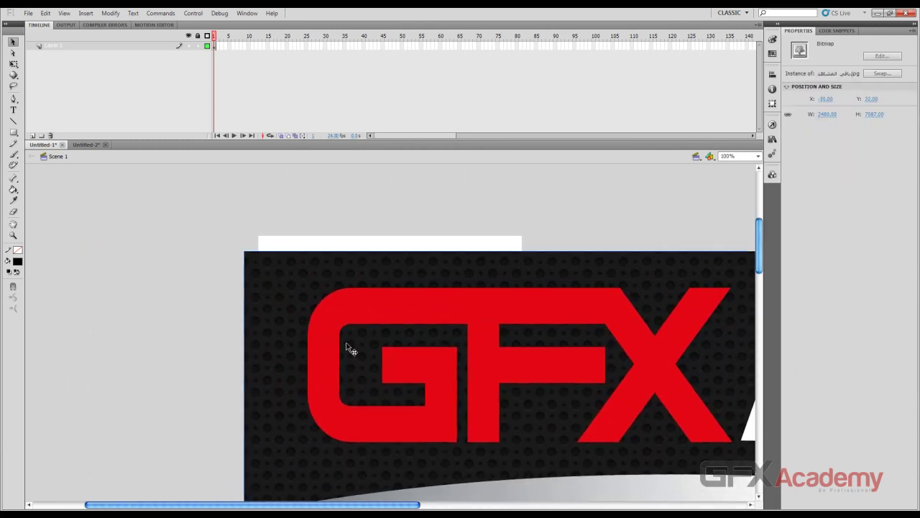
key("q")
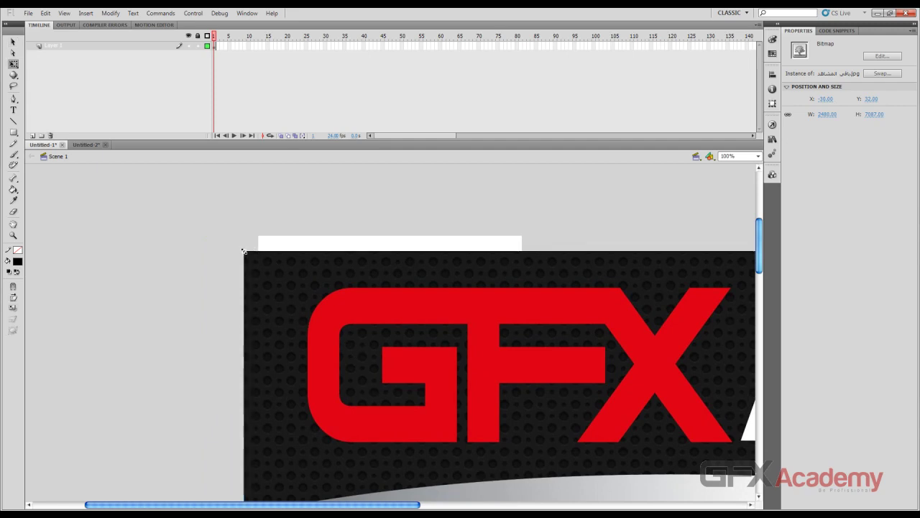
left_click_drag(243, 250, 559, 395)
scroll(559, 395, "down", 5)
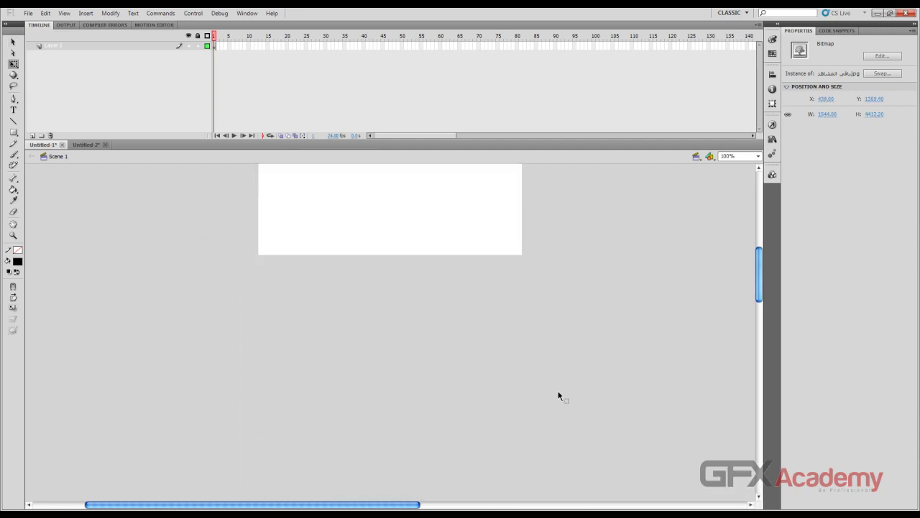
scroll(575, 389, "down", 1)
left_click_drag(641, 432, 383, 222)
scroll(384, 233, "up", 3)
left_click_drag(400, 286, 264, 267)
- Scale the poster down further with Free Transform to about 1046 by 2989 px
key("v")
key("w")
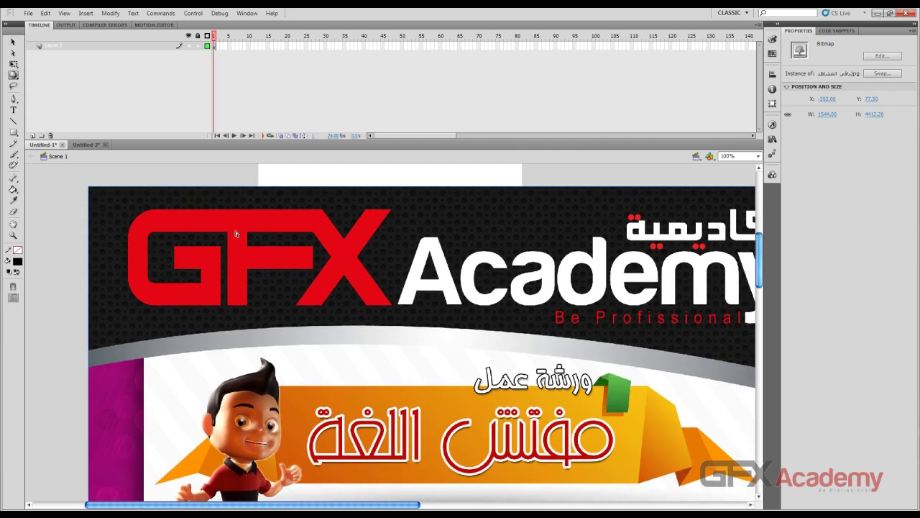
key("v")
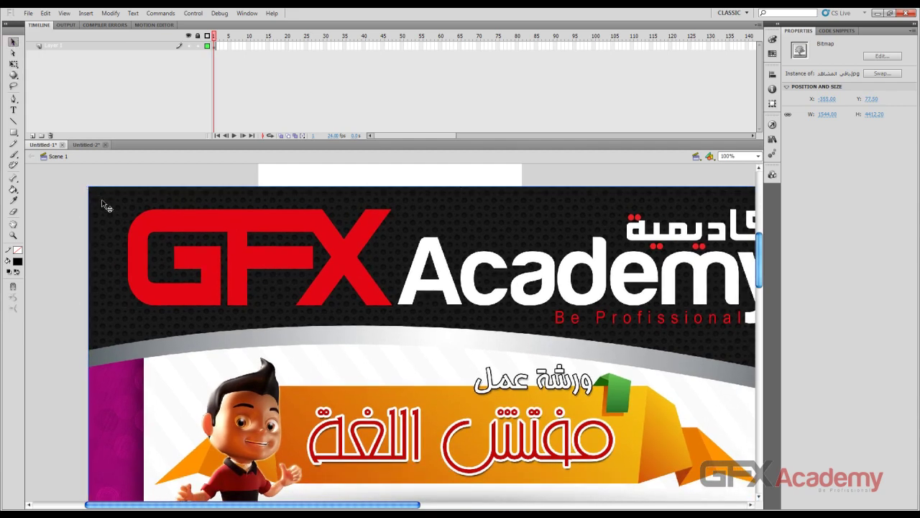
key("q")
left_click_drag(98, 194, 208, 272)
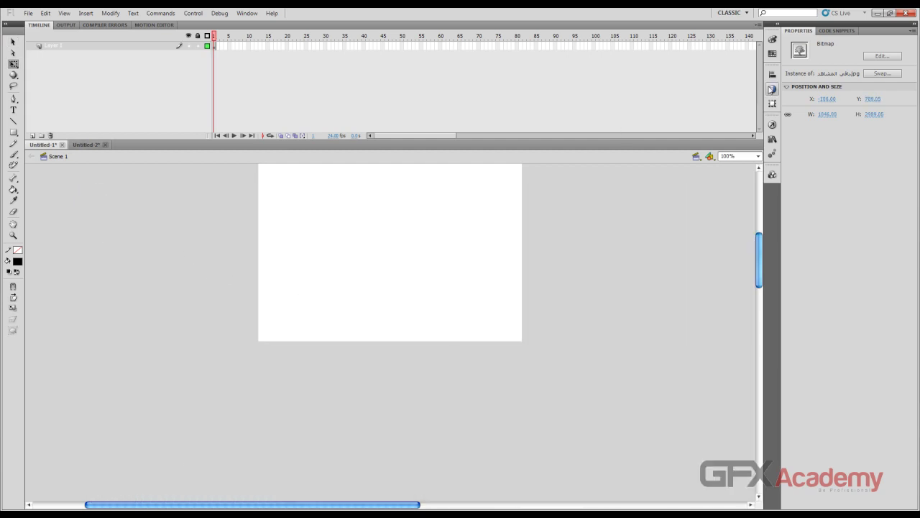
- Turn on Align to stage and center the poster horizontally and vertically on the stage
left_click(772, 74)
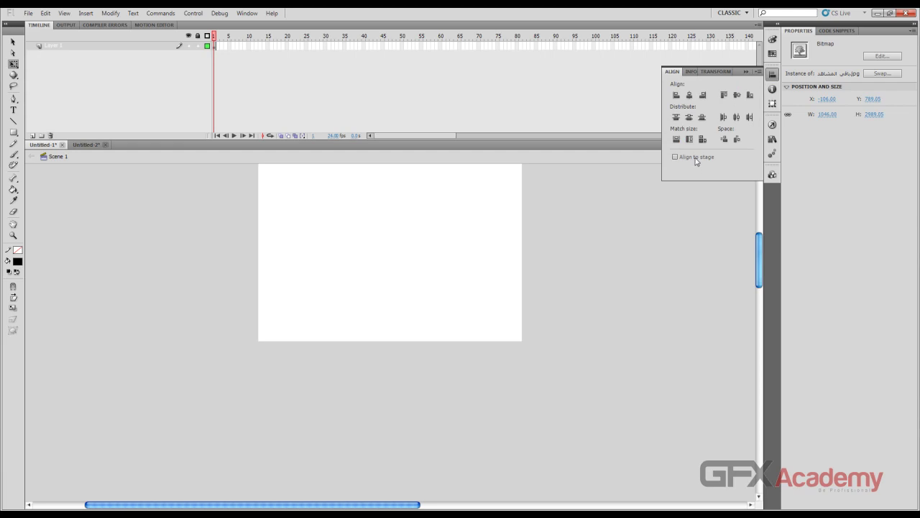
left_click(695, 158)
left_click(689, 94)
left_click(737, 94)
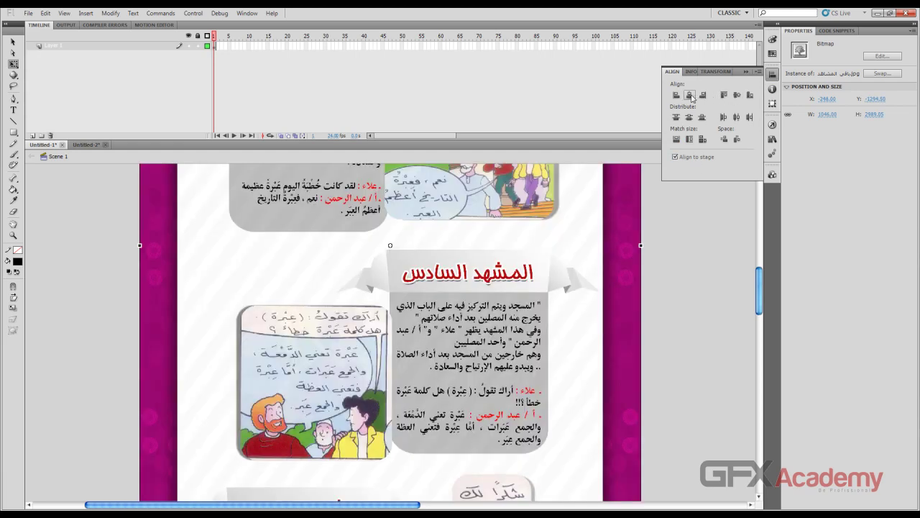
left_click(605, 234)
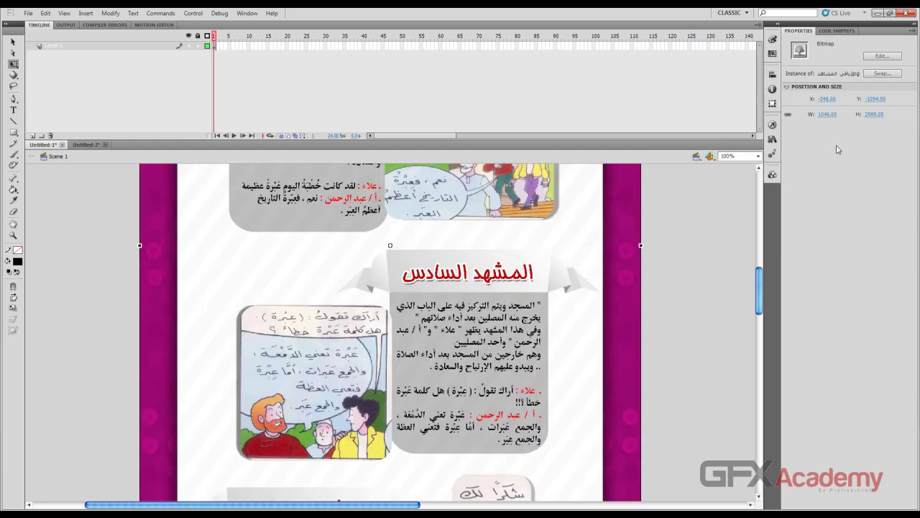
- Set the poster's width to 964 px, reduce its height proportionally to about 1690 px and recenter it horizontally on the stage
left_click(827, 113)
type("964")
key("Return")
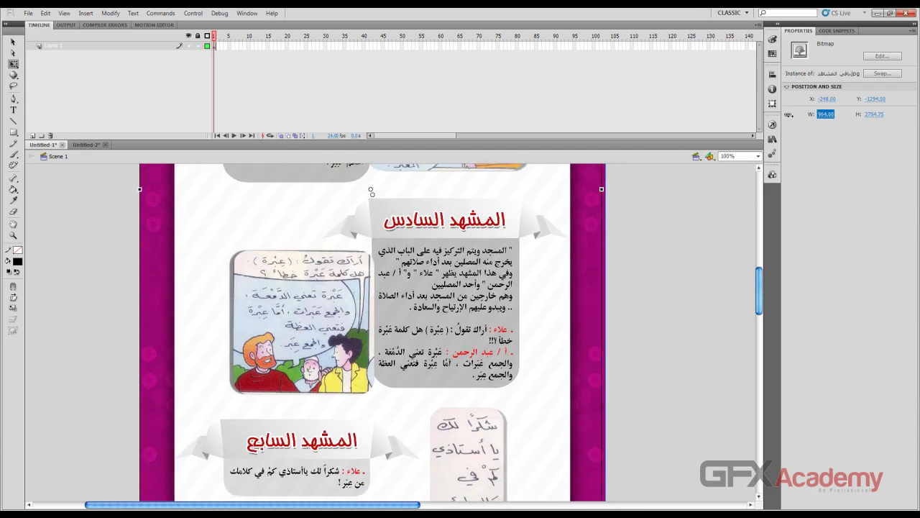
left_click_drag(874, 114, 642, 144)
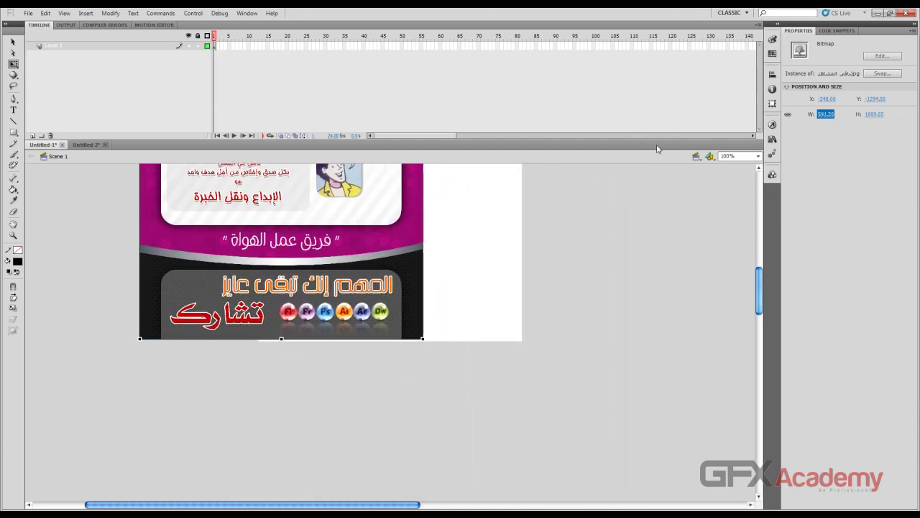
left_click(772, 74)
left_click(688, 94)
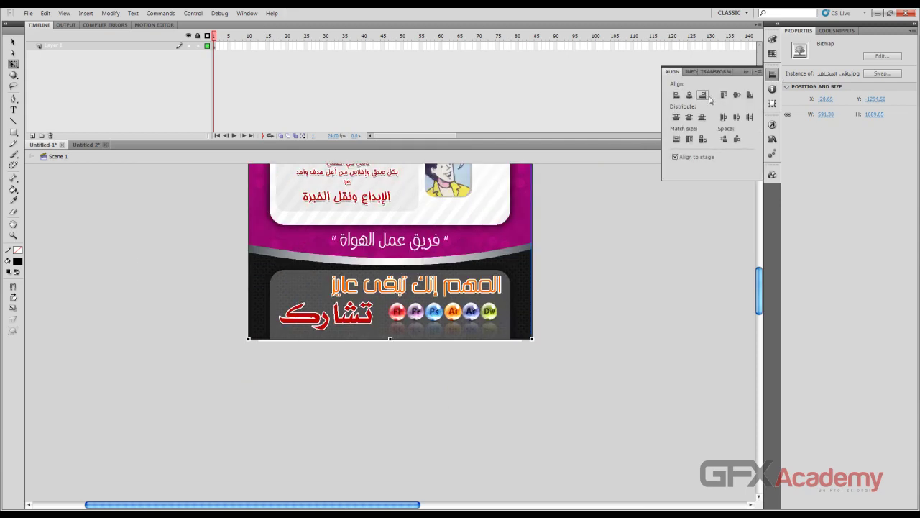
- Center the poster vertically on the stage and deselect it
left_click(737, 95)
left_click(655, 195)
scroll(651, 209, "up", 3)
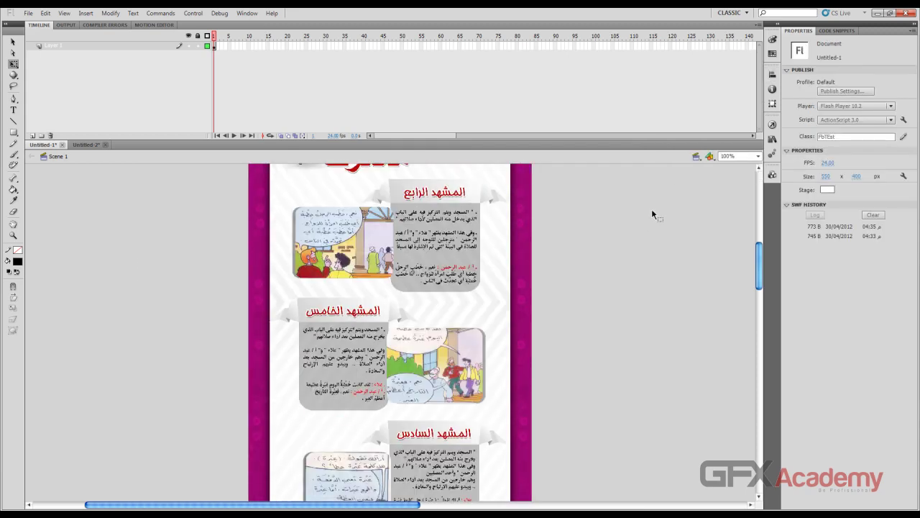
scroll(639, 220, "up", 1)
scroll(636, 221, "up", 3)
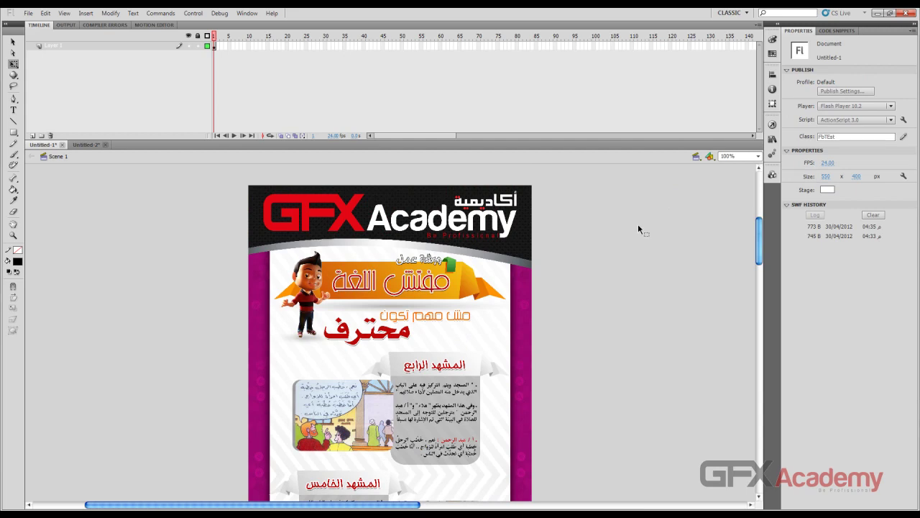
- Test the movie and examine the poster bitmap's compressed and original sizes in the output report
key("ctrl+Return")
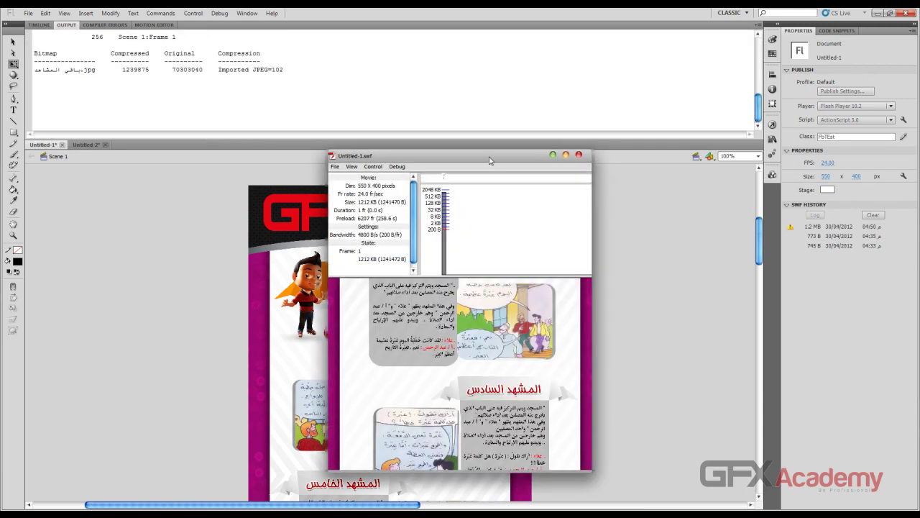
left_click_drag(491, 159, 430, 144)
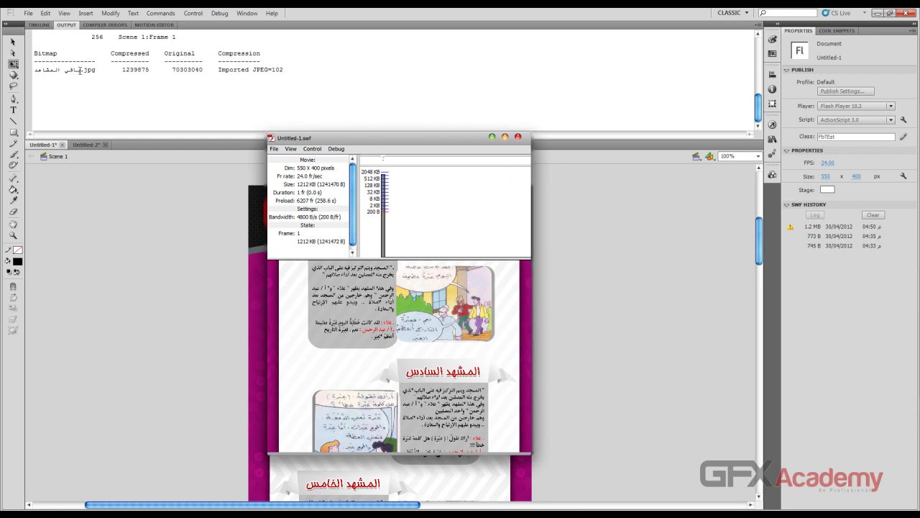
left_click_drag(119, 70, 207, 70)
left_click(186, 73)
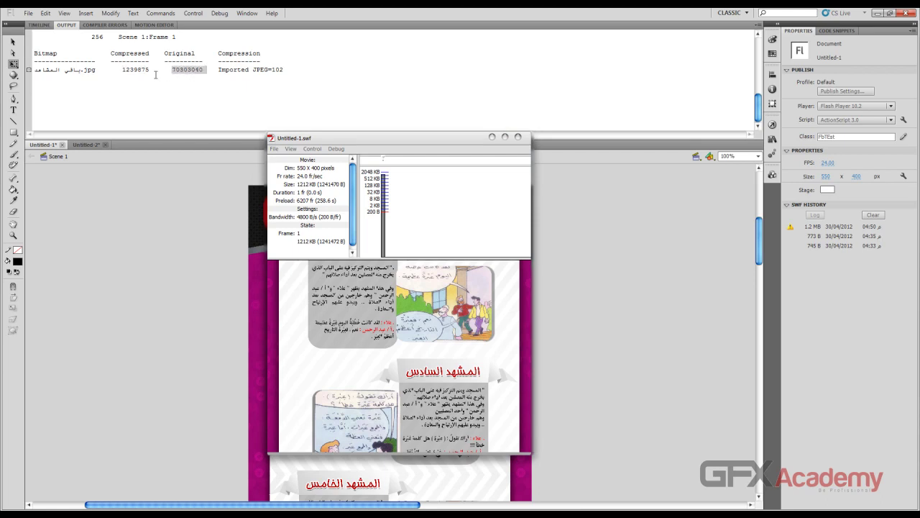
left_click_drag(122, 70, 152, 69)
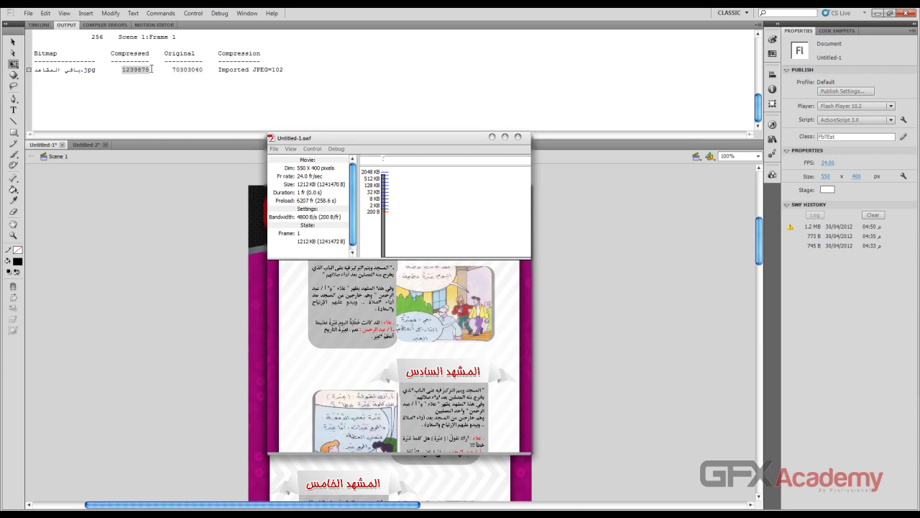
left_click(131, 70)
left_click_drag(400, 137, 389, 116)
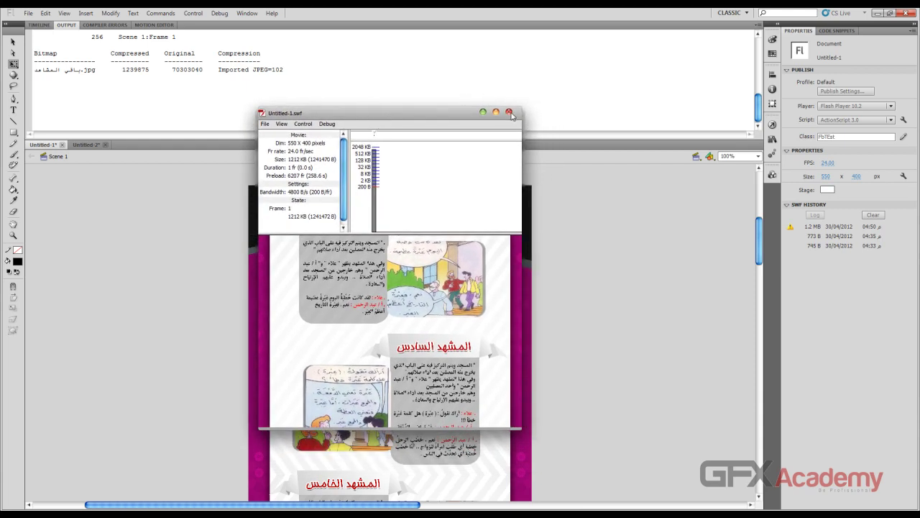
- Simulate the movie's download at the 56K (4.7 KB/s) rate and examine its loading progress in the Bandwidth Profiler
left_click(281, 124)
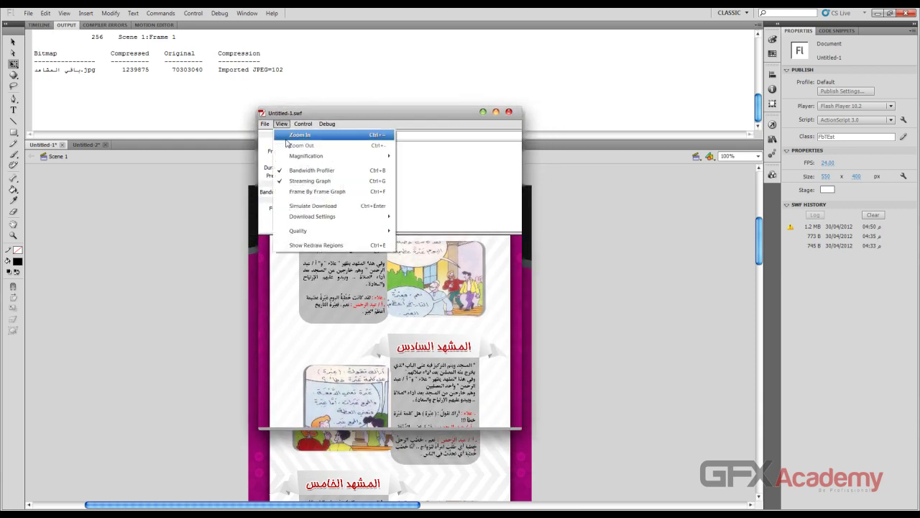
mouse_move(324, 225)
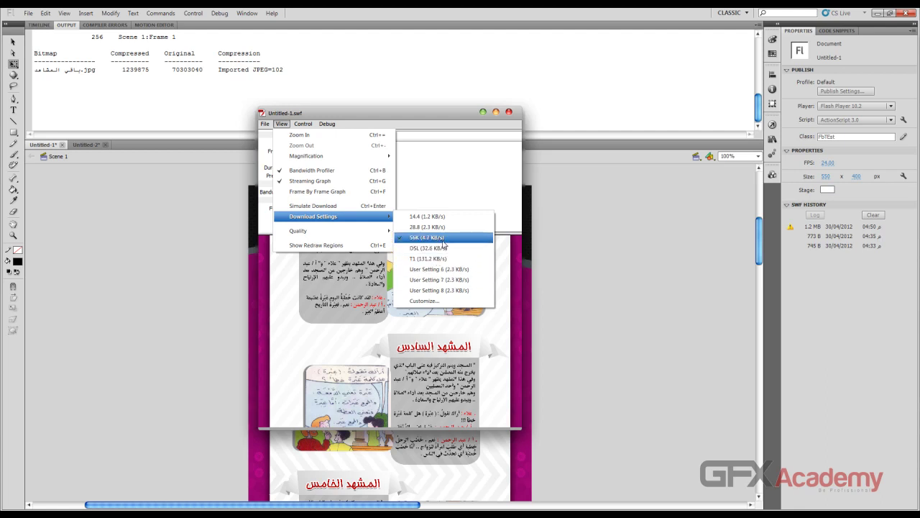
left_click(348, 207)
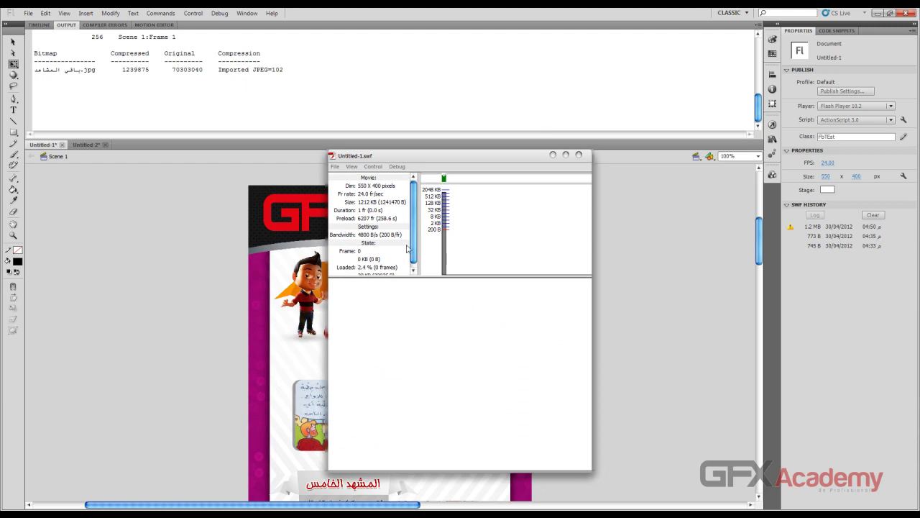
left_click_drag(413, 250, 415, 263)
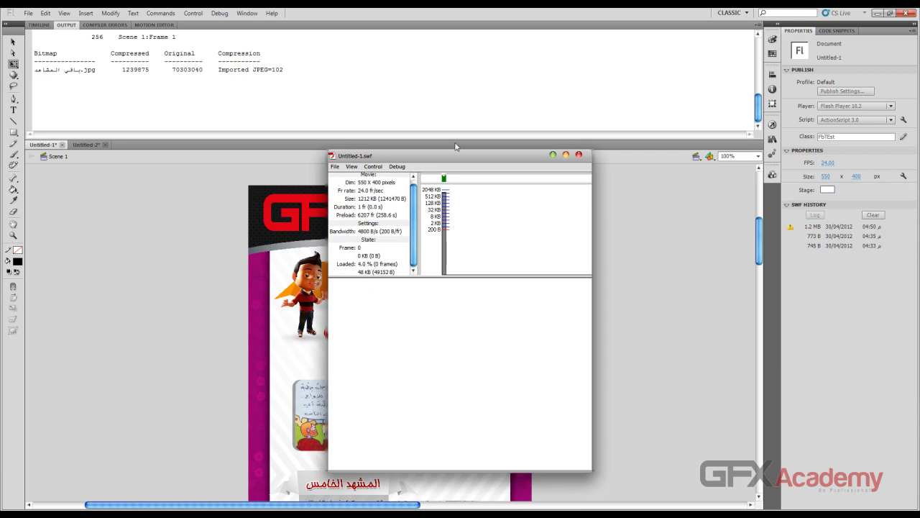
left_click_drag(455, 158, 405, 62)
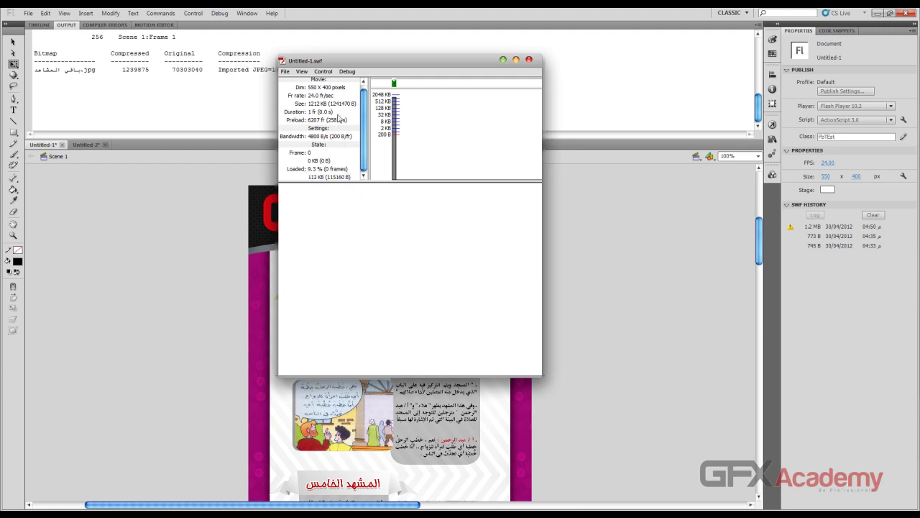
- Set the simulated download speed to DSL (32.6 KB/s) and run the download simulation
left_click(317, 73)
mouse_move(302, 72)
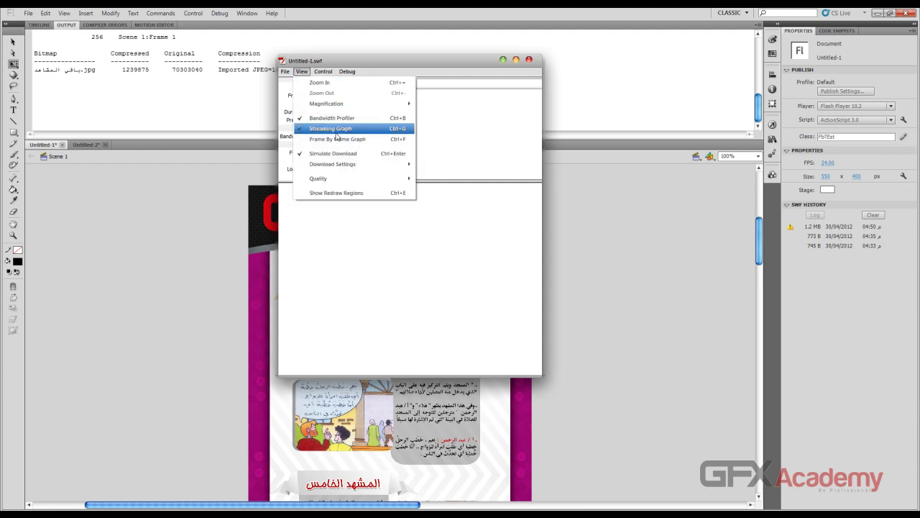
mouse_move(397, 164)
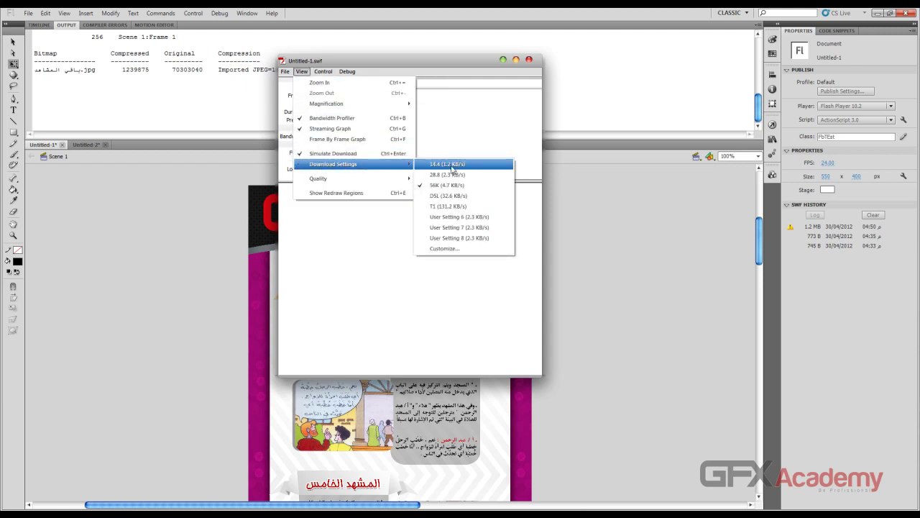
left_click(476, 197)
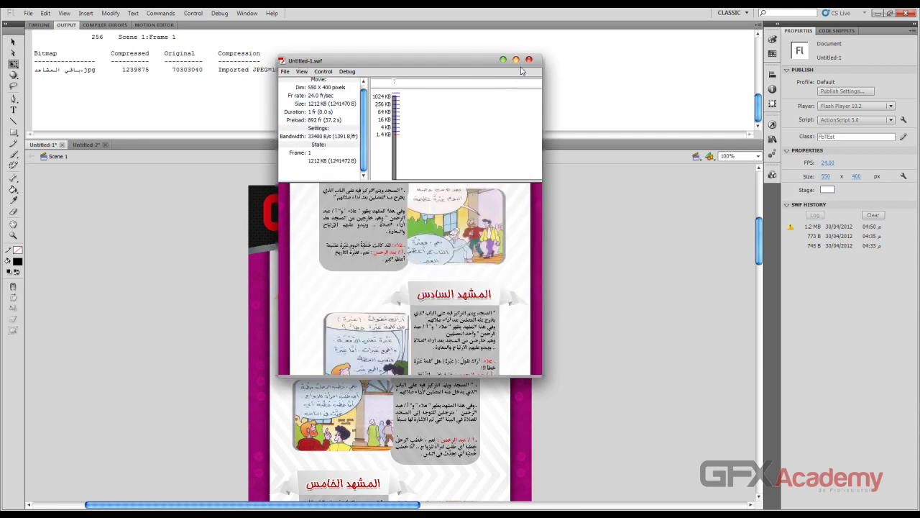
left_click(302, 72)
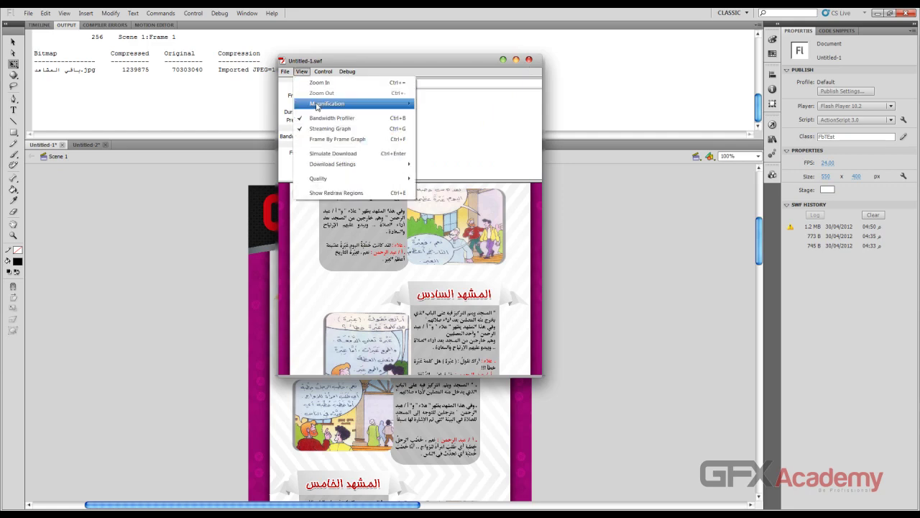
left_click(335, 153)
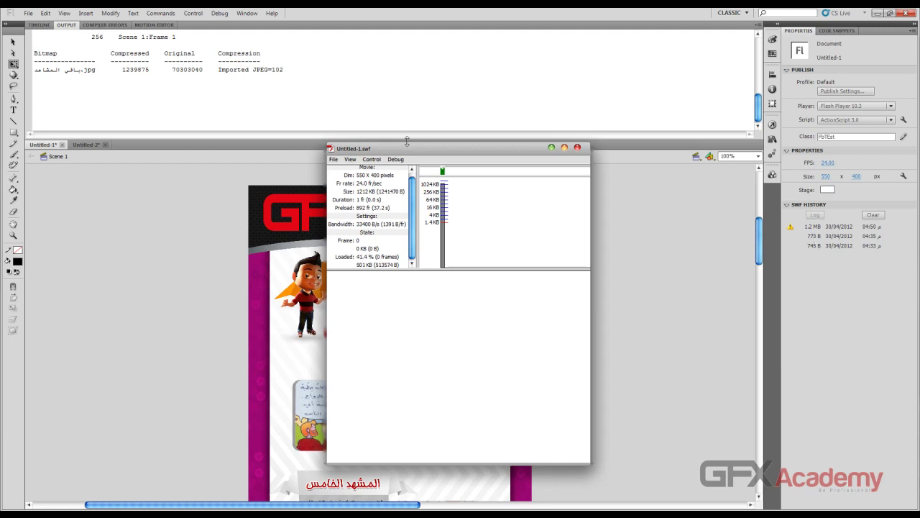
- Set the simulated download speed to T1 (131.2 KB/s) and rerun the download simulation
left_click(350, 160)
mouse_move(404, 253)
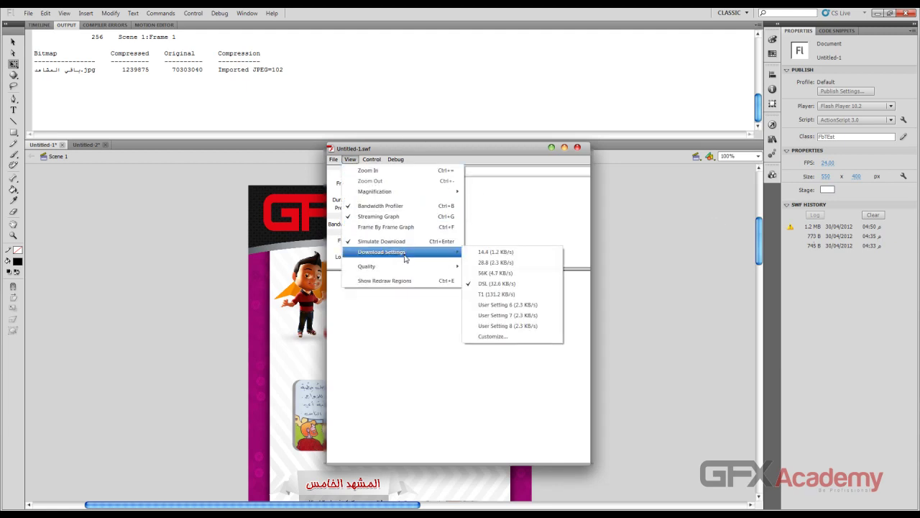
left_click(522, 295)
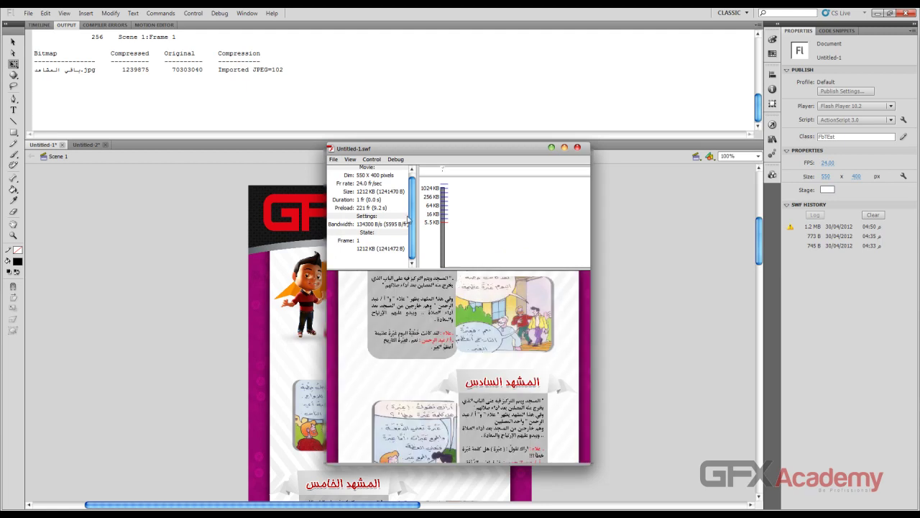
left_click(356, 160)
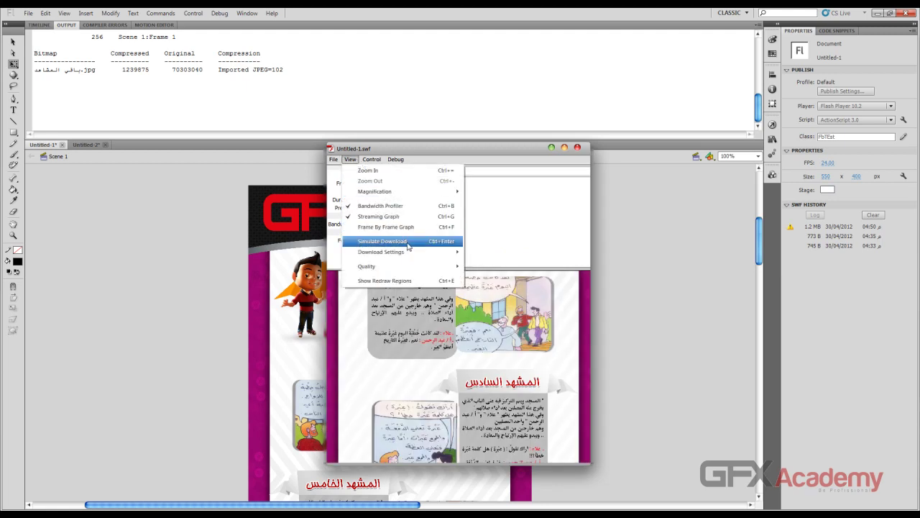
left_click(407, 245)
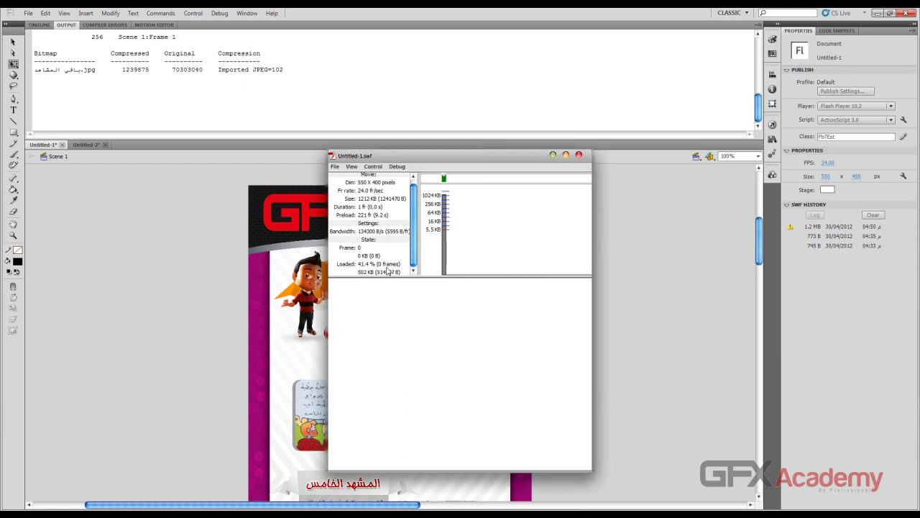
left_click_drag(418, 159, 391, 86)
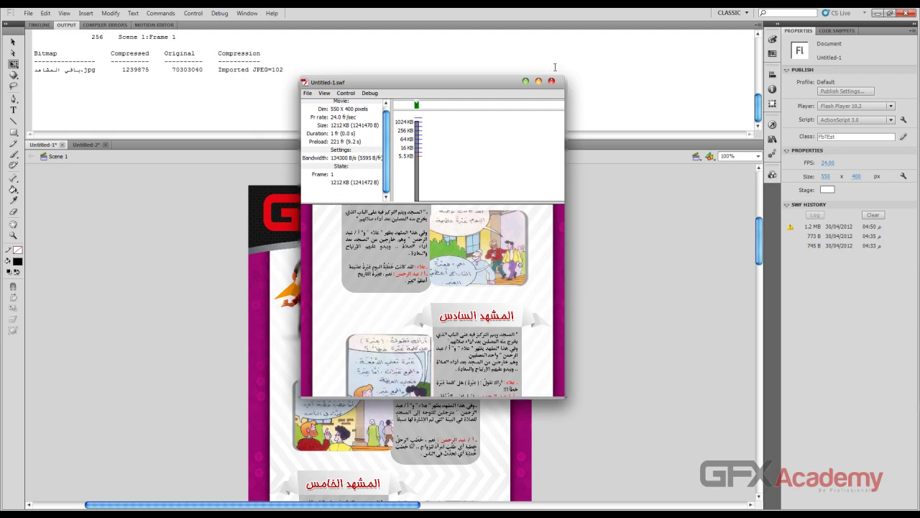
- Turn off the Bandwidth Profiler in the test movie window
left_click(325, 94)
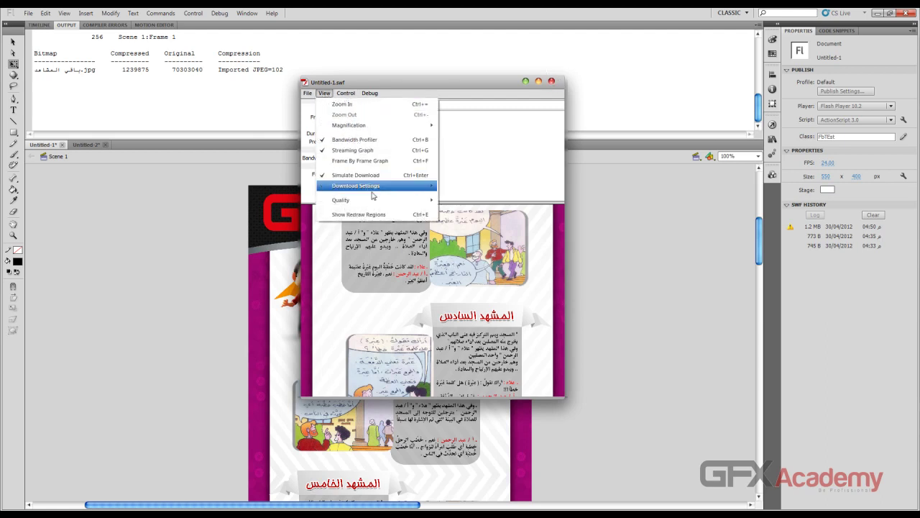
mouse_move(372, 186)
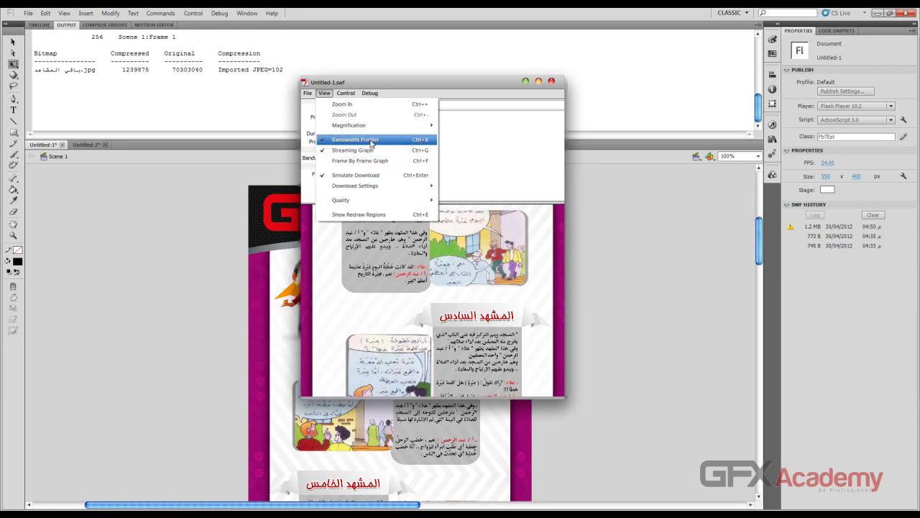
left_click(371, 141)
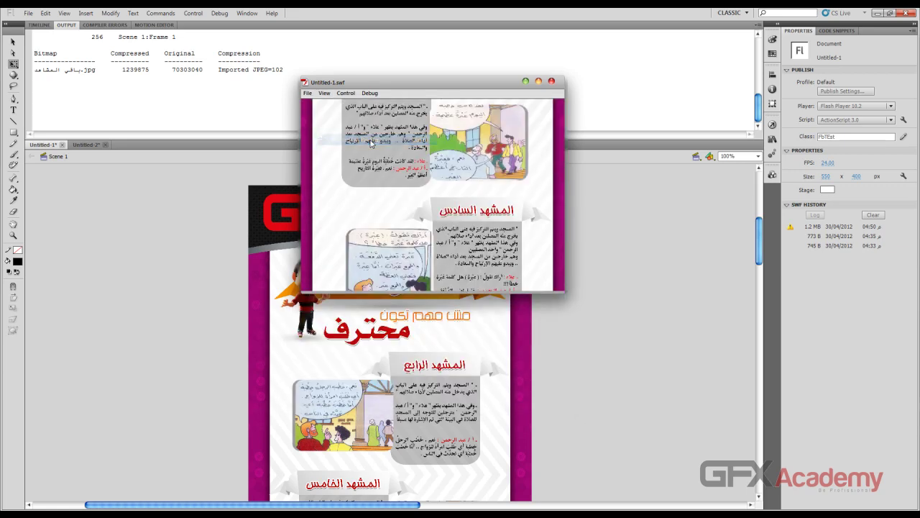
left_click(324, 94)
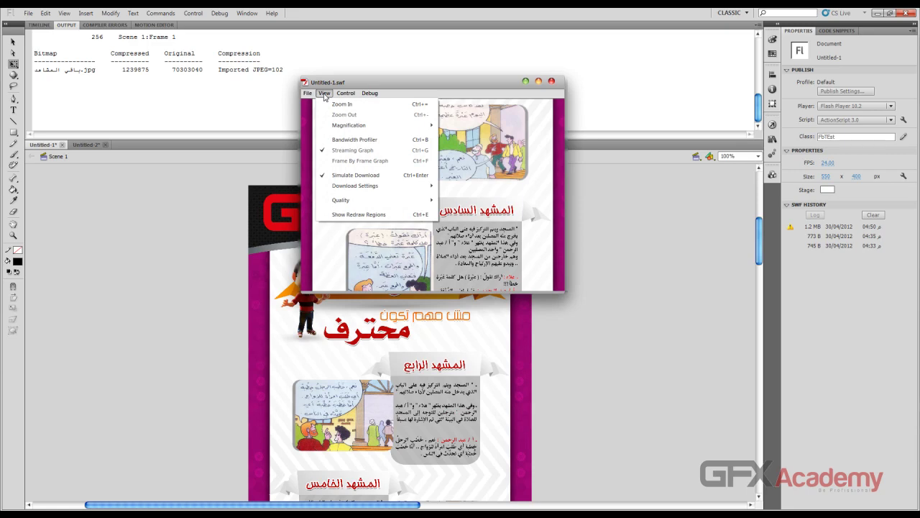
mouse_move(341, 97)
left_click(325, 96)
left_click_drag(447, 86, 441, 104)
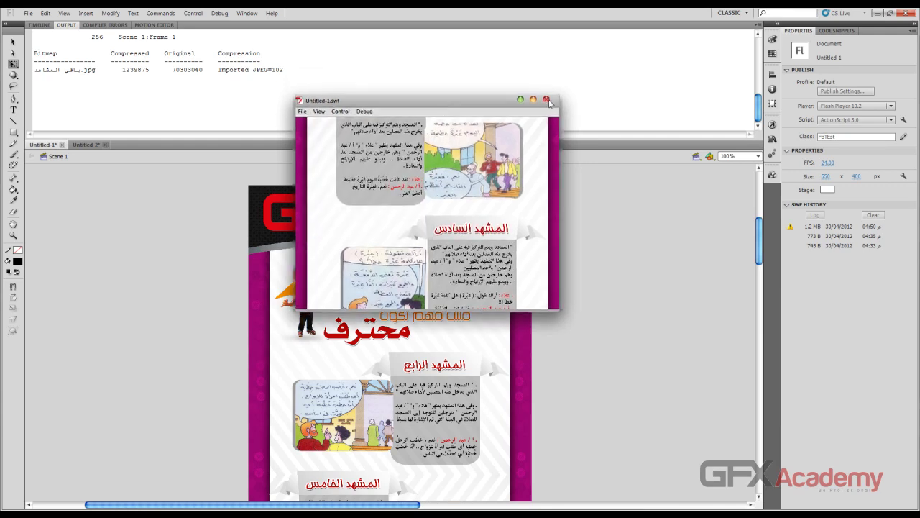